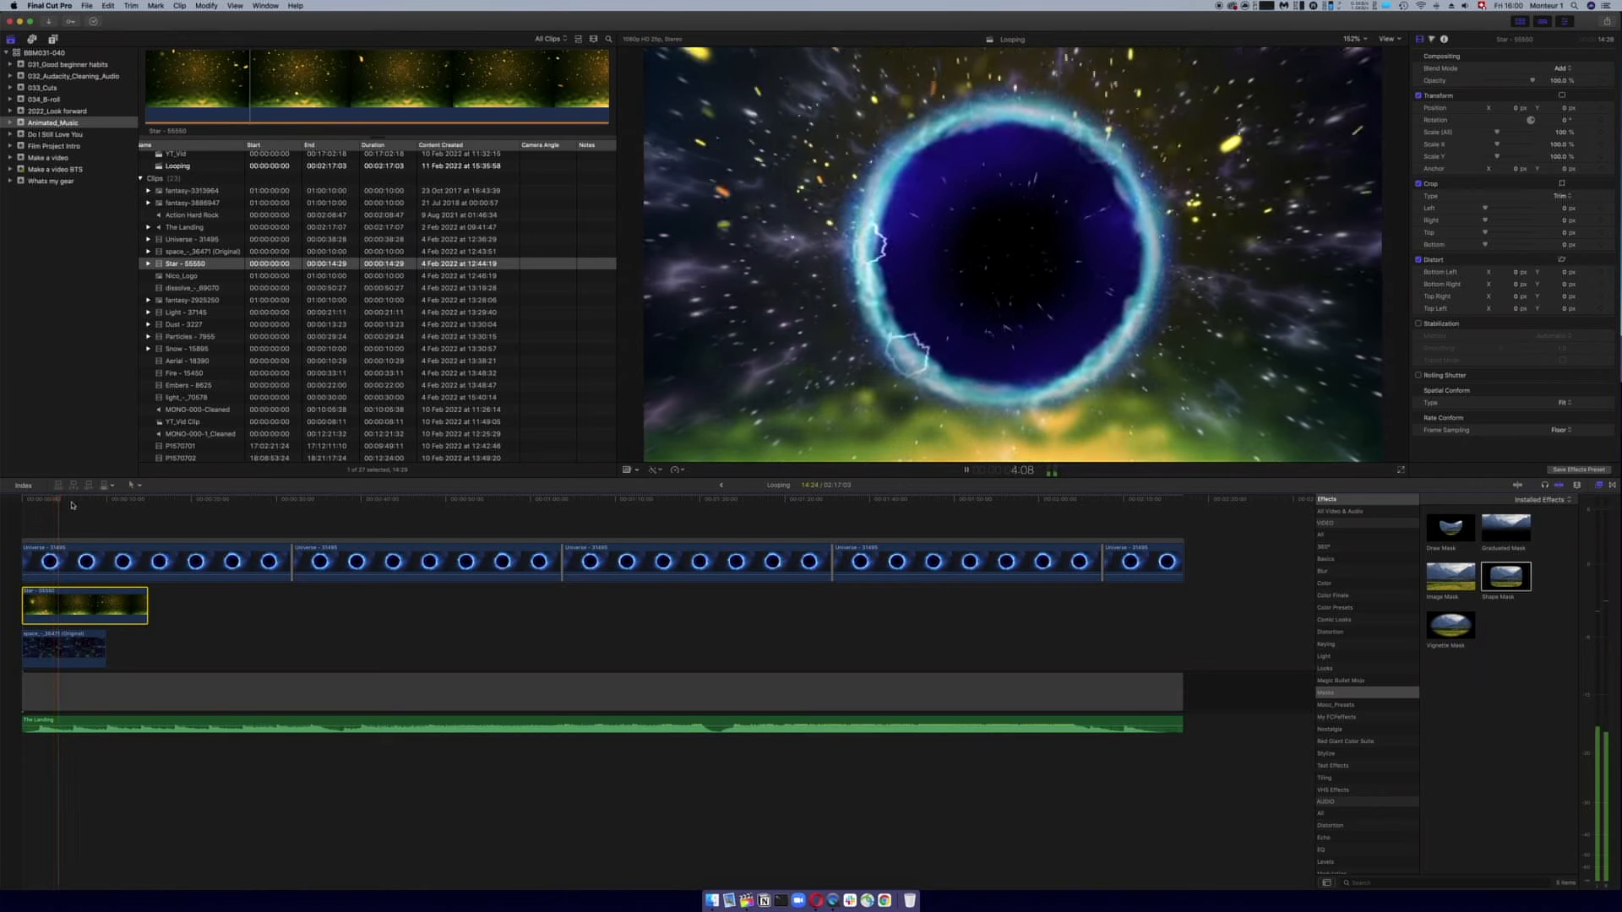
# - Scale the Star - 55550 clip to about 153% and shift it downward so its particles surround the ring, checking playback from the start
pyautogui.press('space')
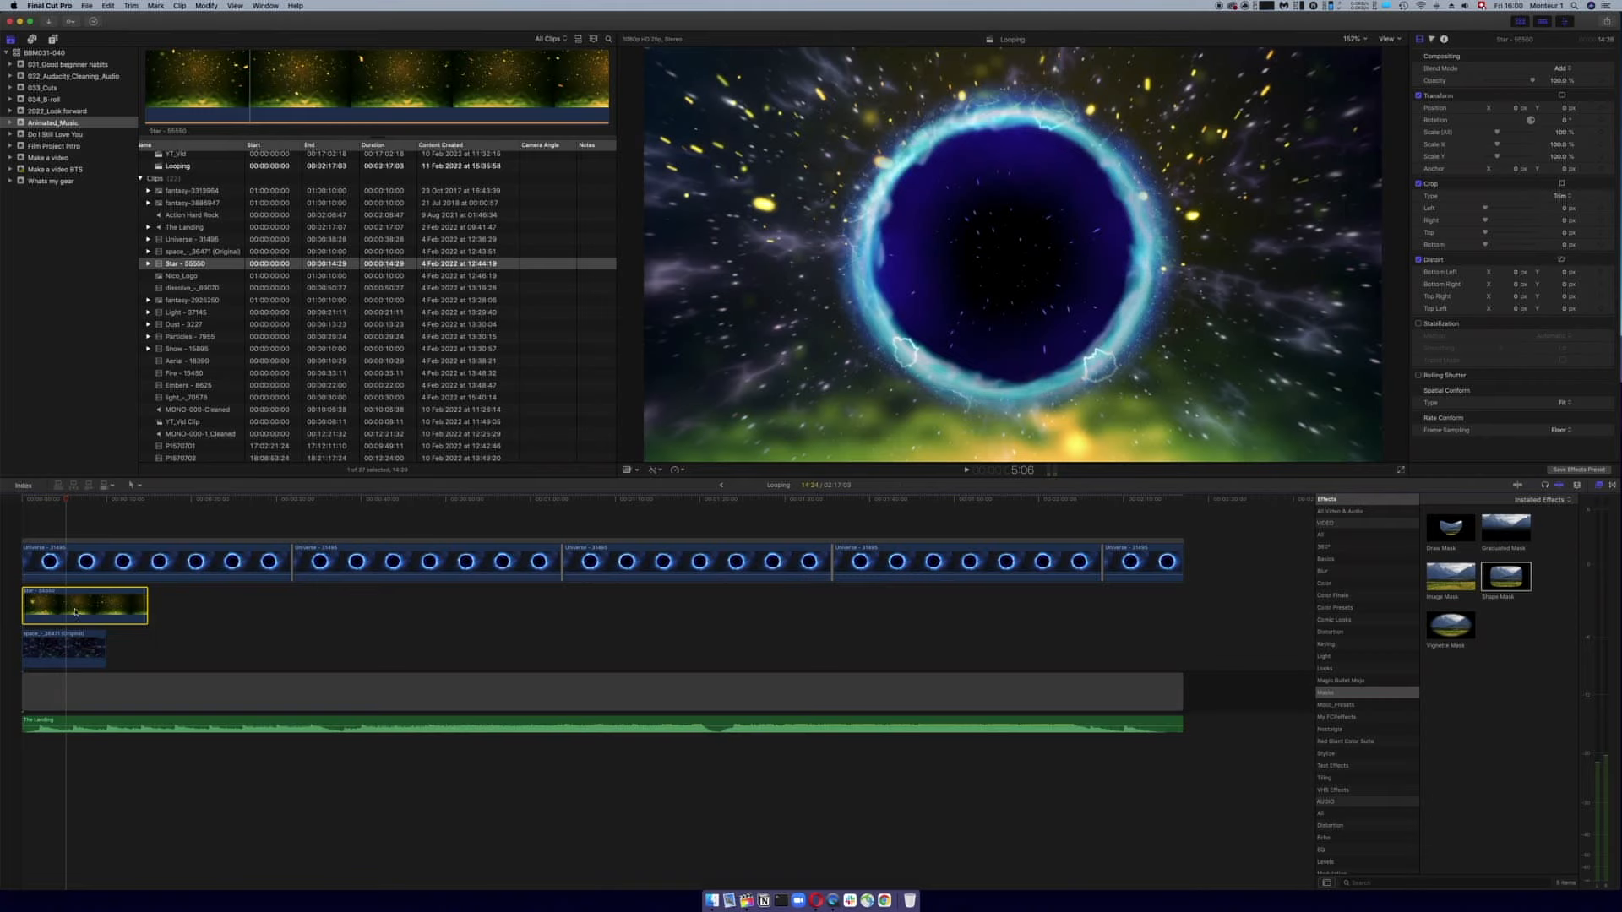
pyautogui.click(1562, 132)
pyautogui.moveTo(1561, 133); pyautogui.dragTo(1560, 176)
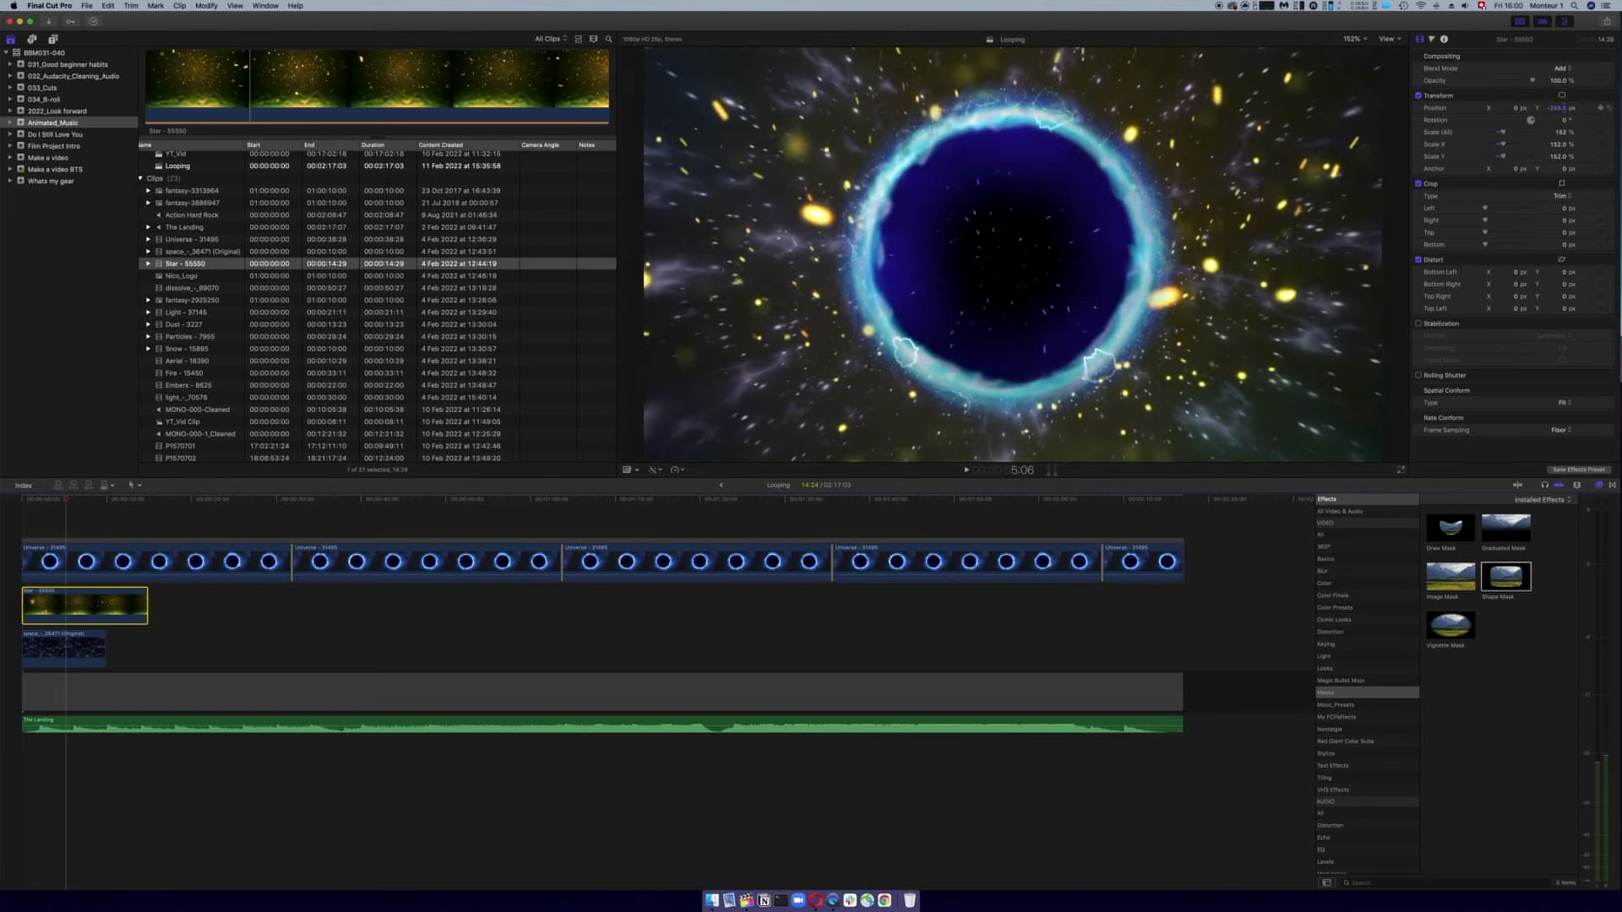
pyautogui.moveTo(1564, 111); pyautogui.dragTo(1562, 108)
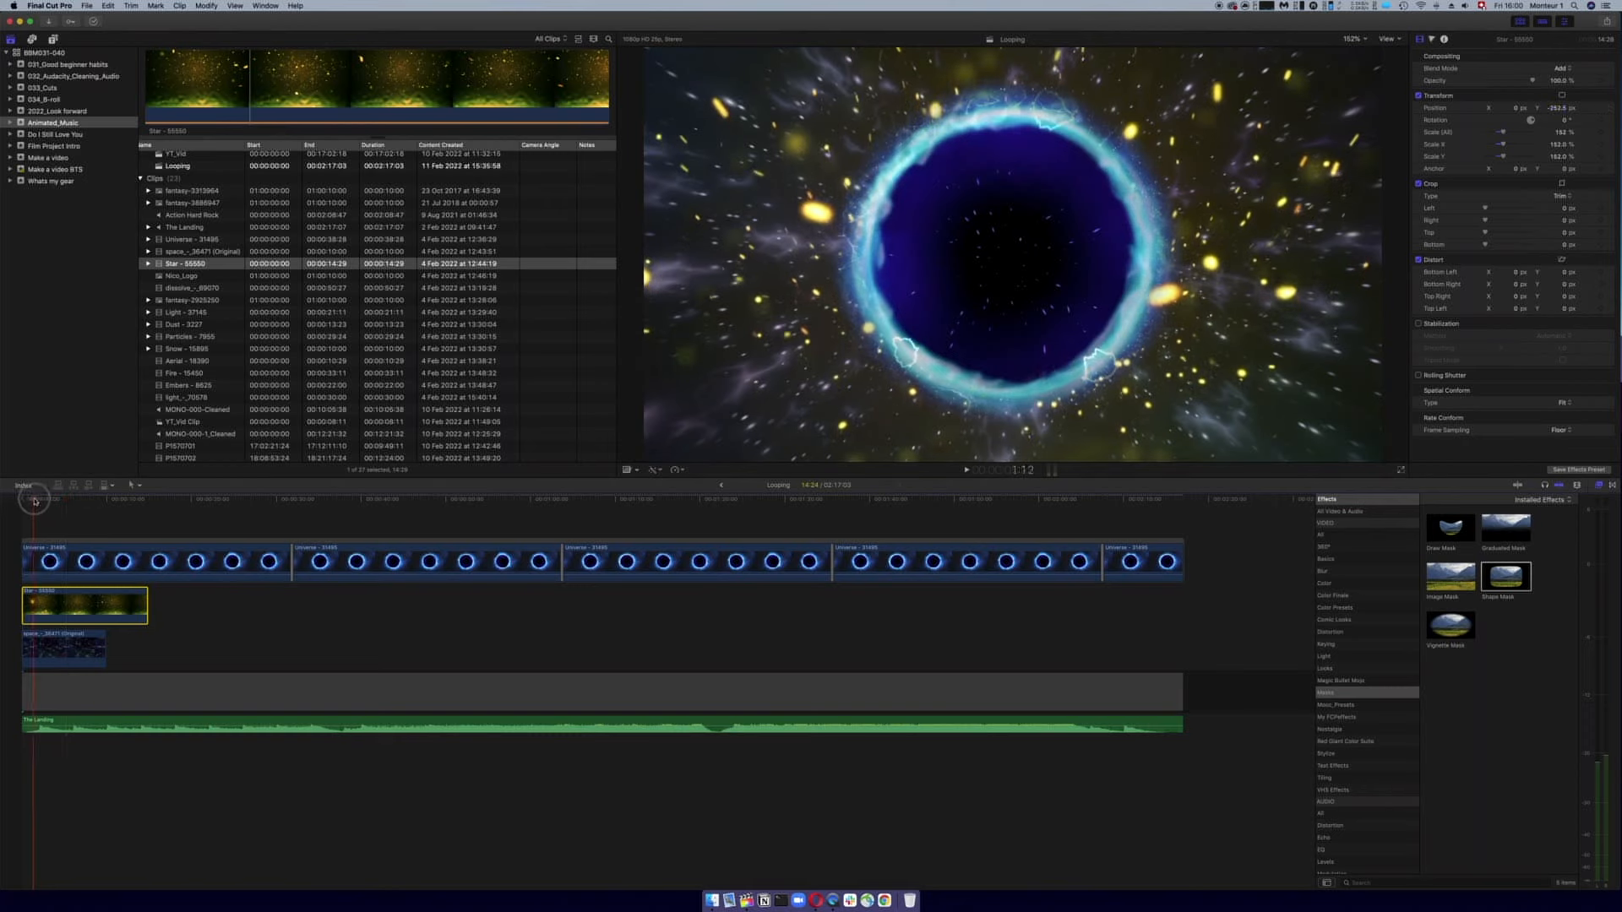
pyautogui.click(69, 504)
pyautogui.moveTo(69, 503); pyautogui.dragTo(56, 504)
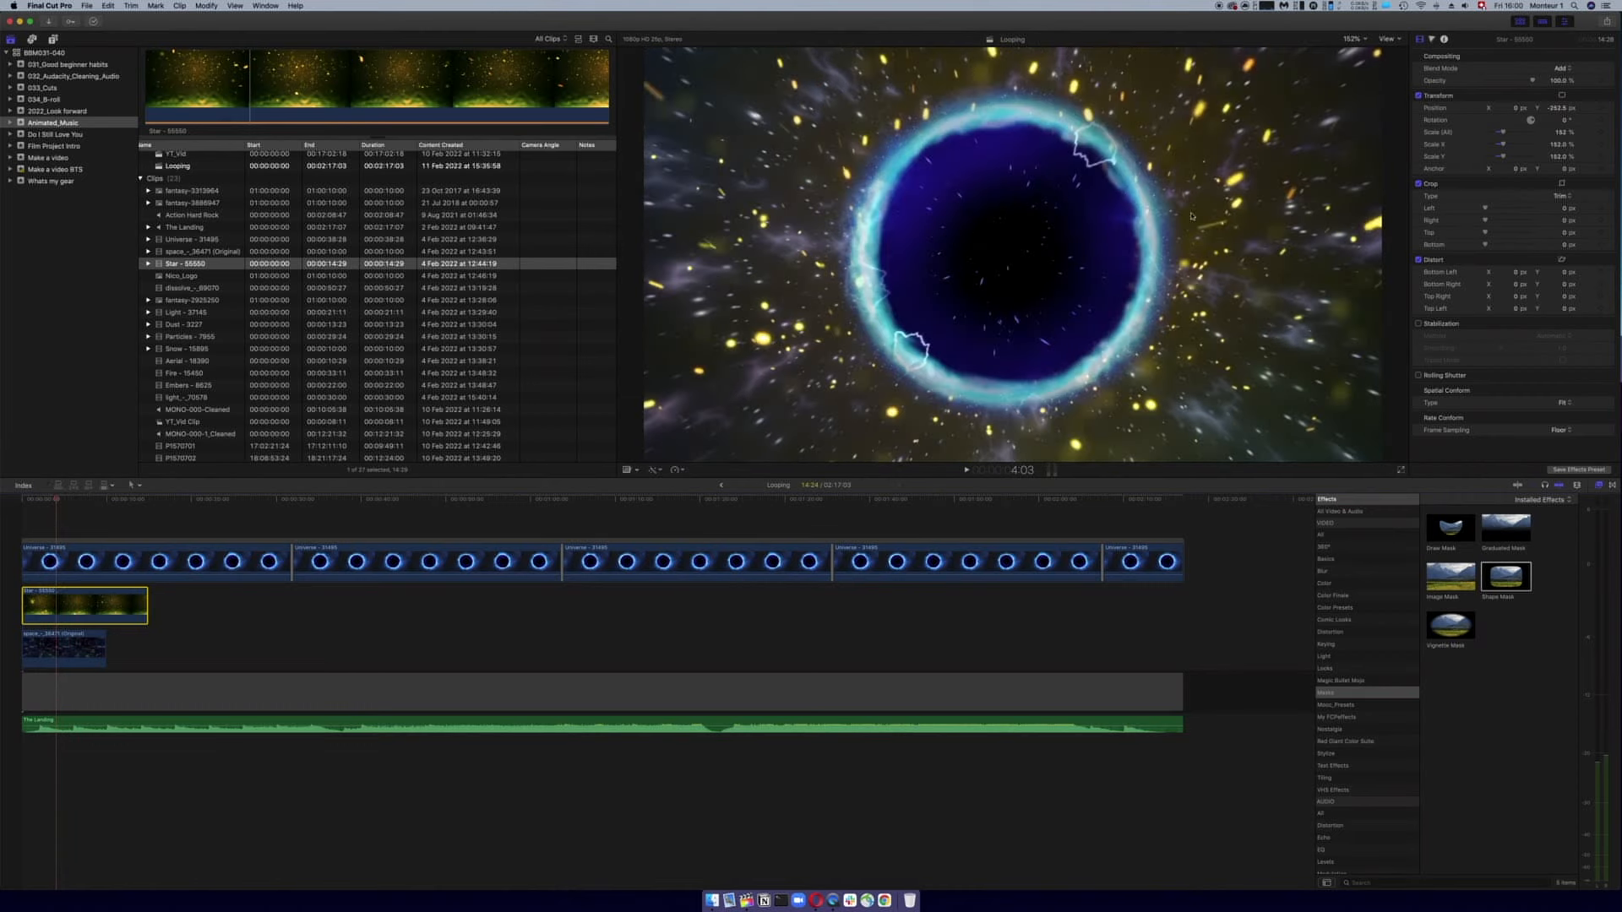
pyautogui.moveTo(1560, 110)
pyautogui.mouseDown()
pyautogui.moveTo(1560, 255)
pyautogui.moveTo(1560, 101)
pyautogui.mouseUp()
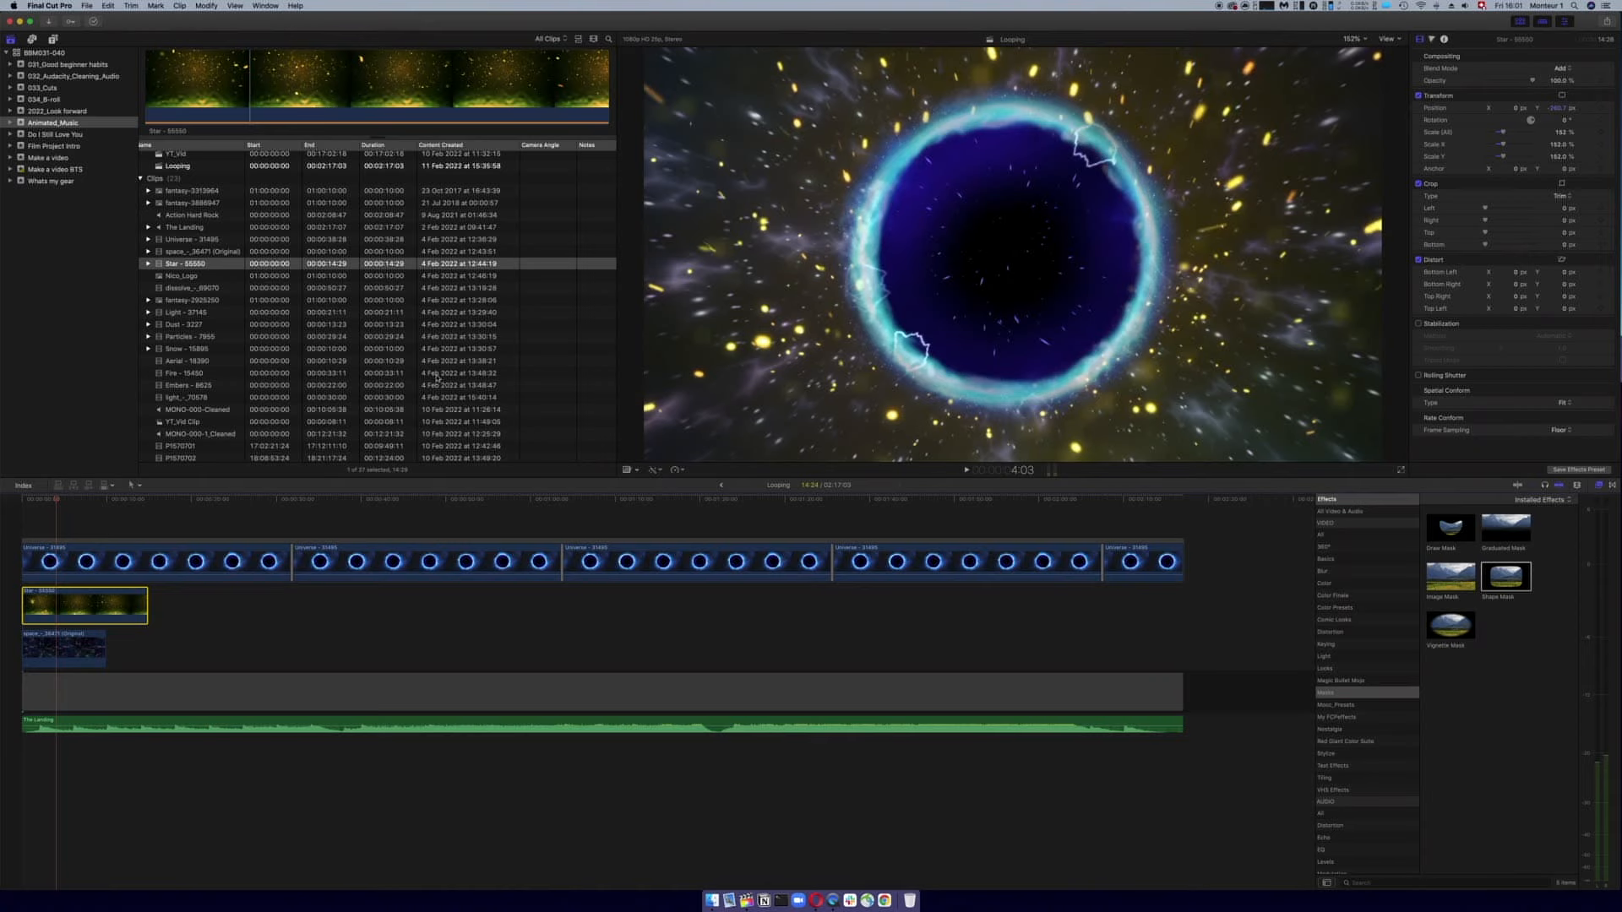
pyautogui.click(19, 502)
pyautogui.press('space')
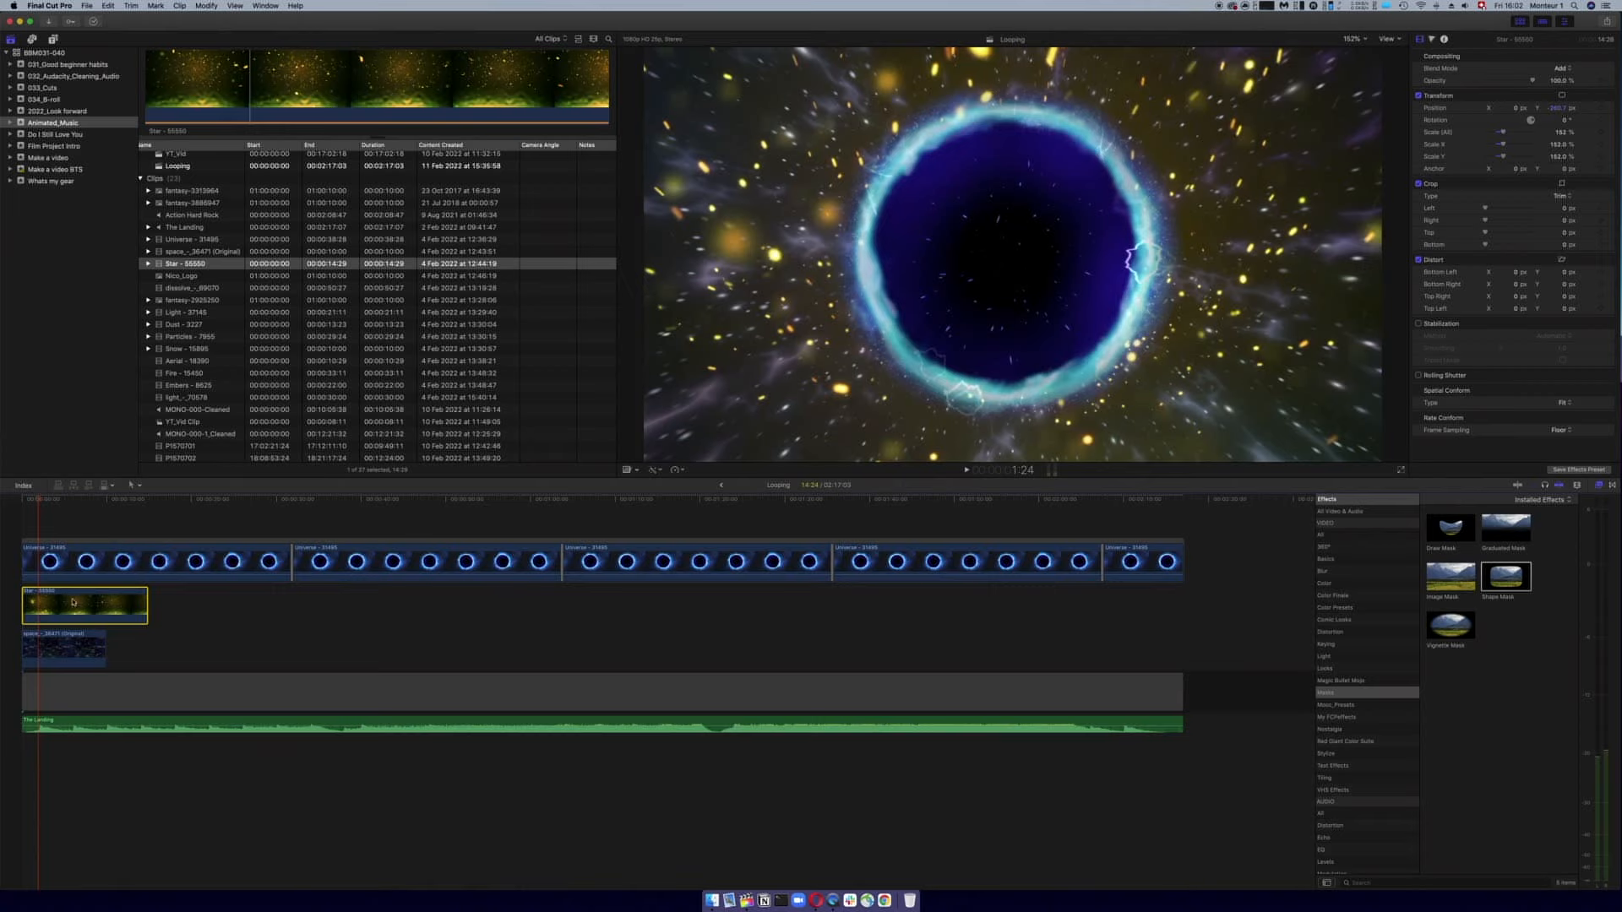
# - Add a Color Board correction to the Star - 55550 clip with the Master color at 47° and -38%
pyautogui.click(46, 500)
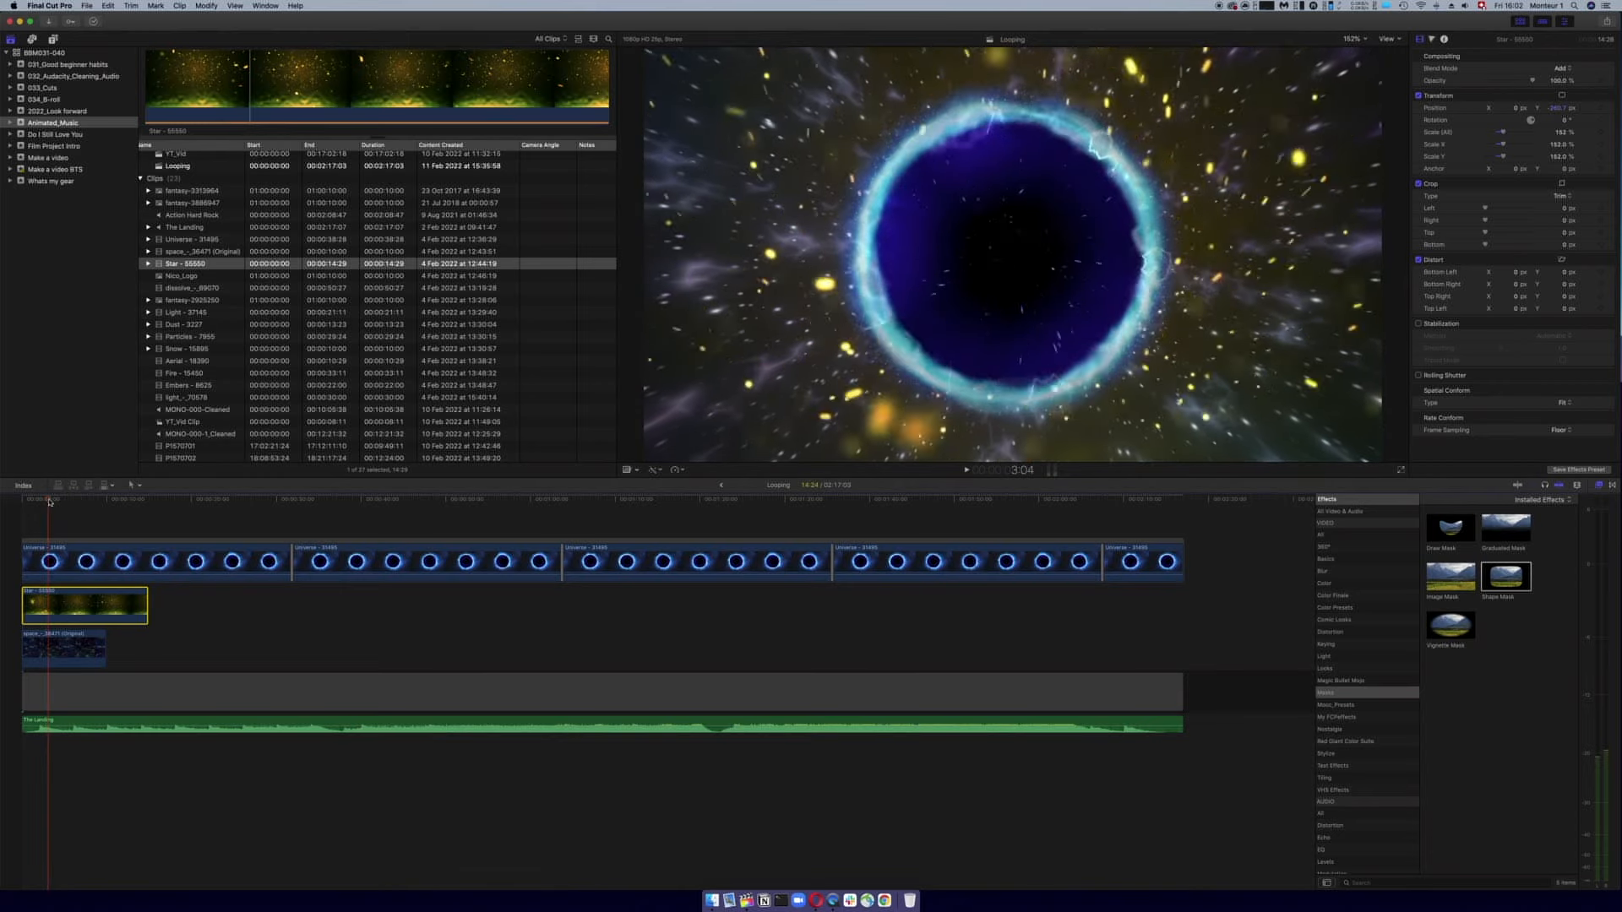
pyautogui.click(1432, 40)
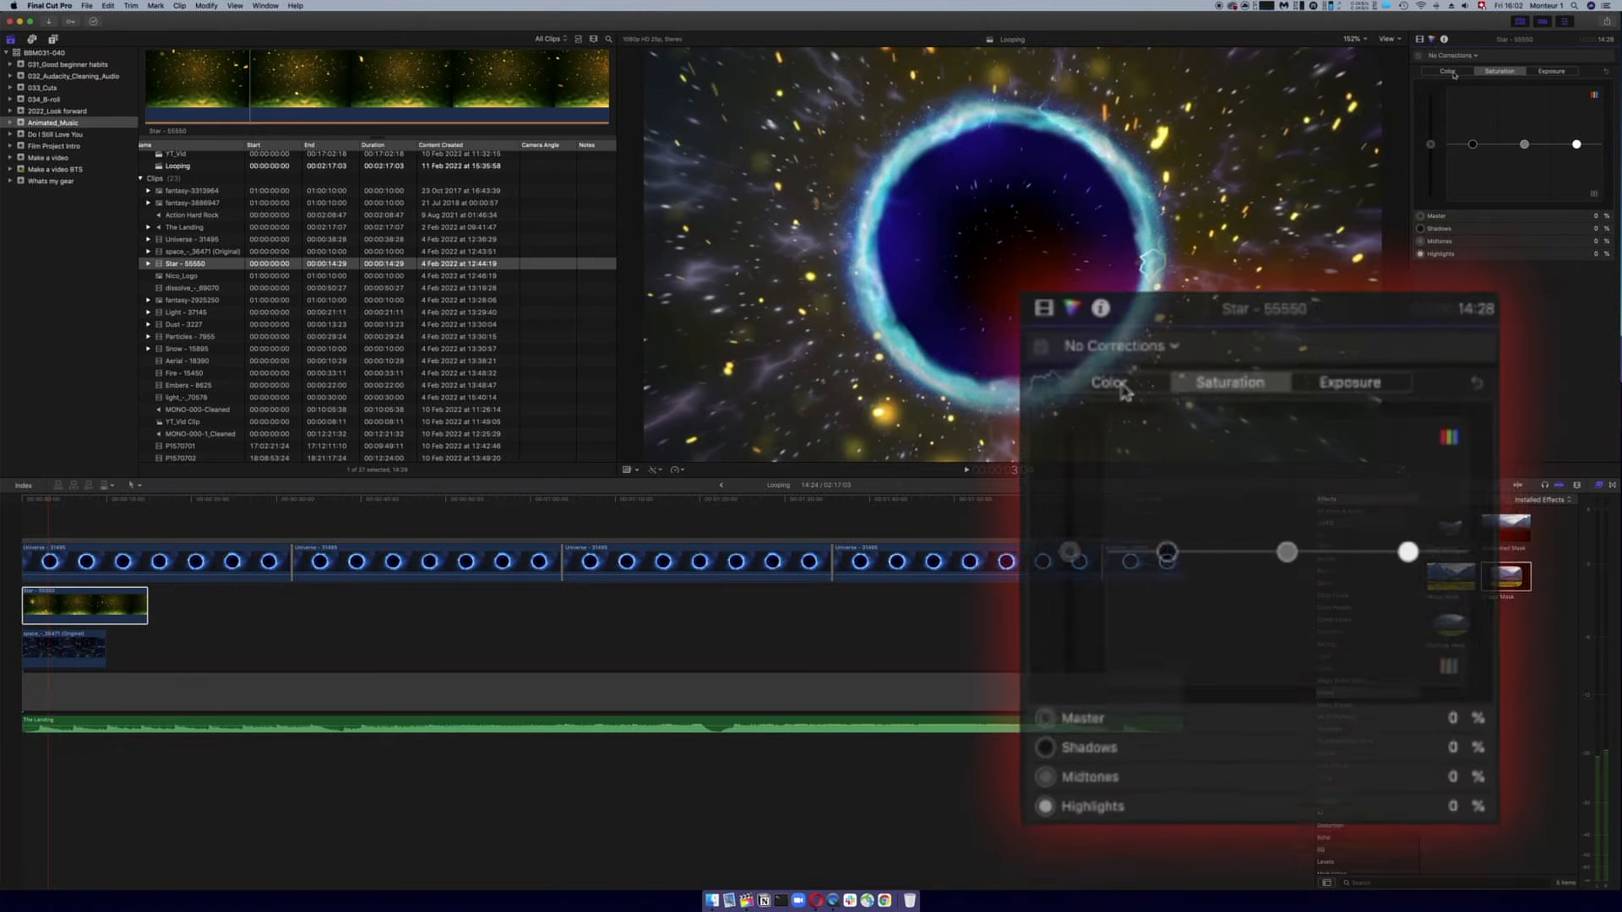
pyautogui.click(1447, 71)
pyautogui.moveTo(1478, 142); pyautogui.dragTo(1446, 168)
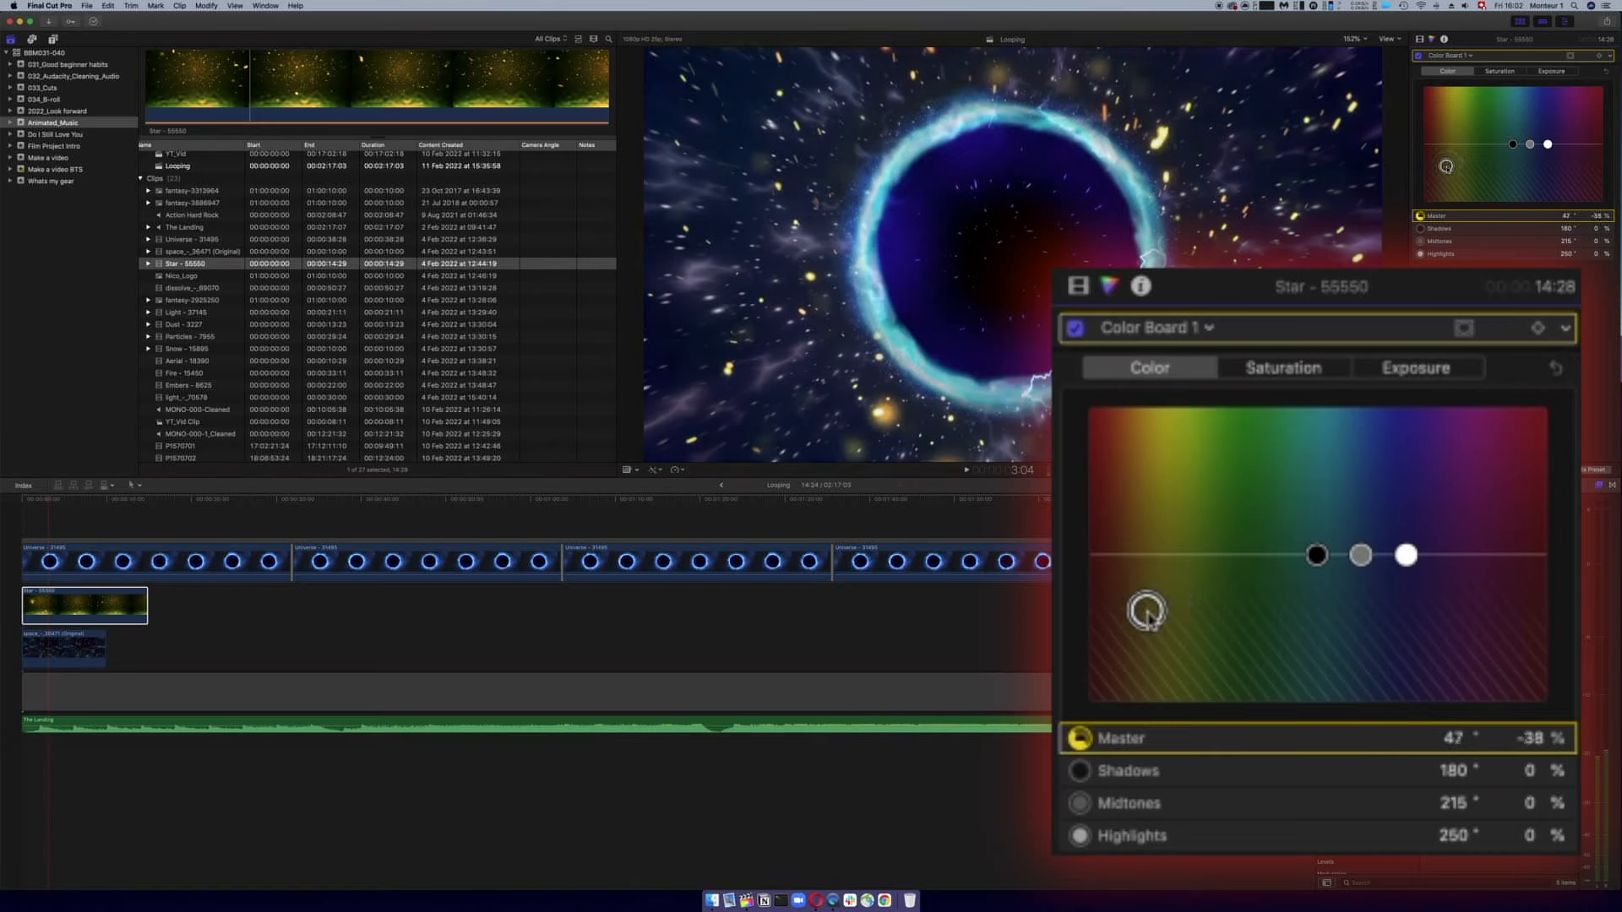
# - Tint the star clip blue by setting the Color Board Highlights to 232°, 96% and the Midtones to 236°, 29%
pyautogui.click(1548, 144)
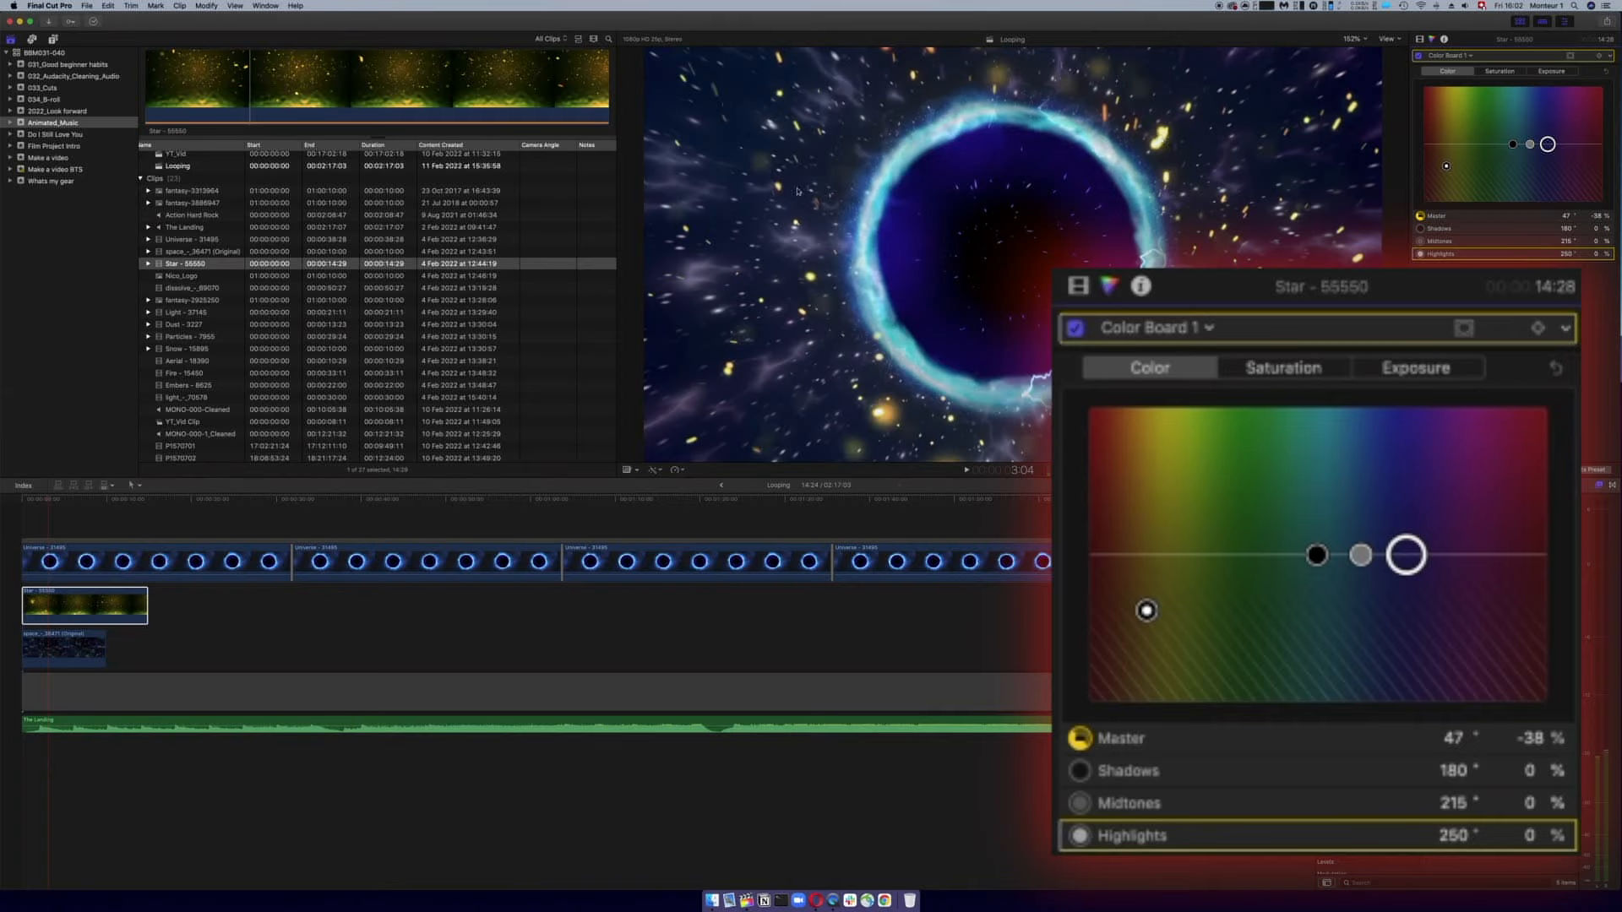
pyautogui.click(1317, 555)
pyautogui.click(1531, 144)
pyautogui.click(1548, 144)
pyautogui.click(1530, 145)
pyautogui.click(1512, 145)
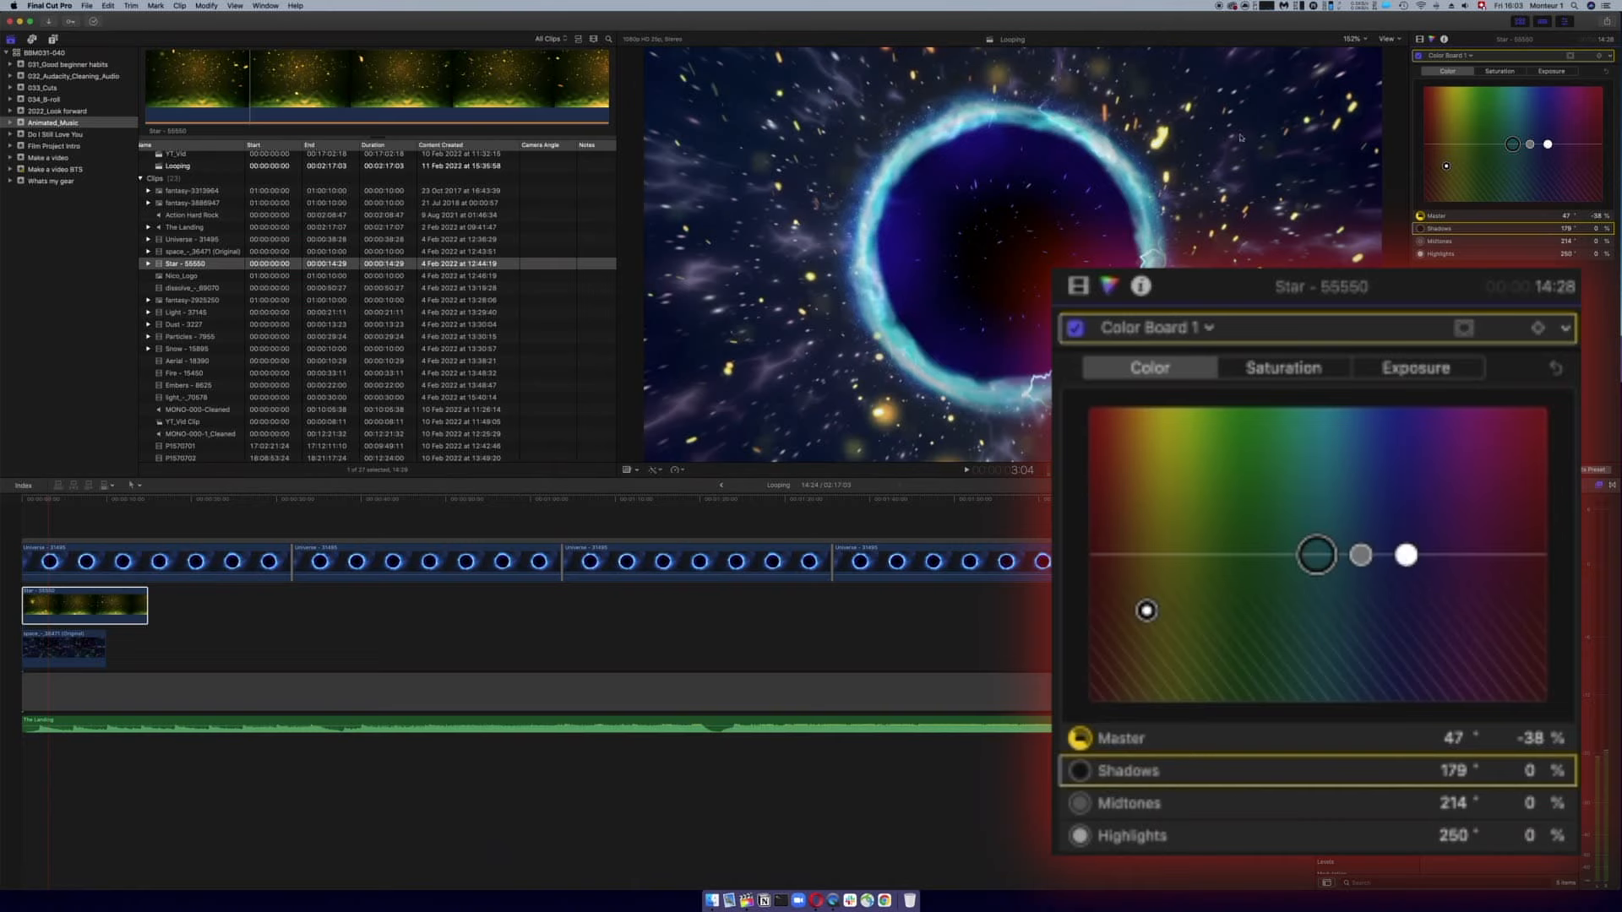
pyautogui.moveTo(1405, 555); pyautogui.dragTo(1375, 407)
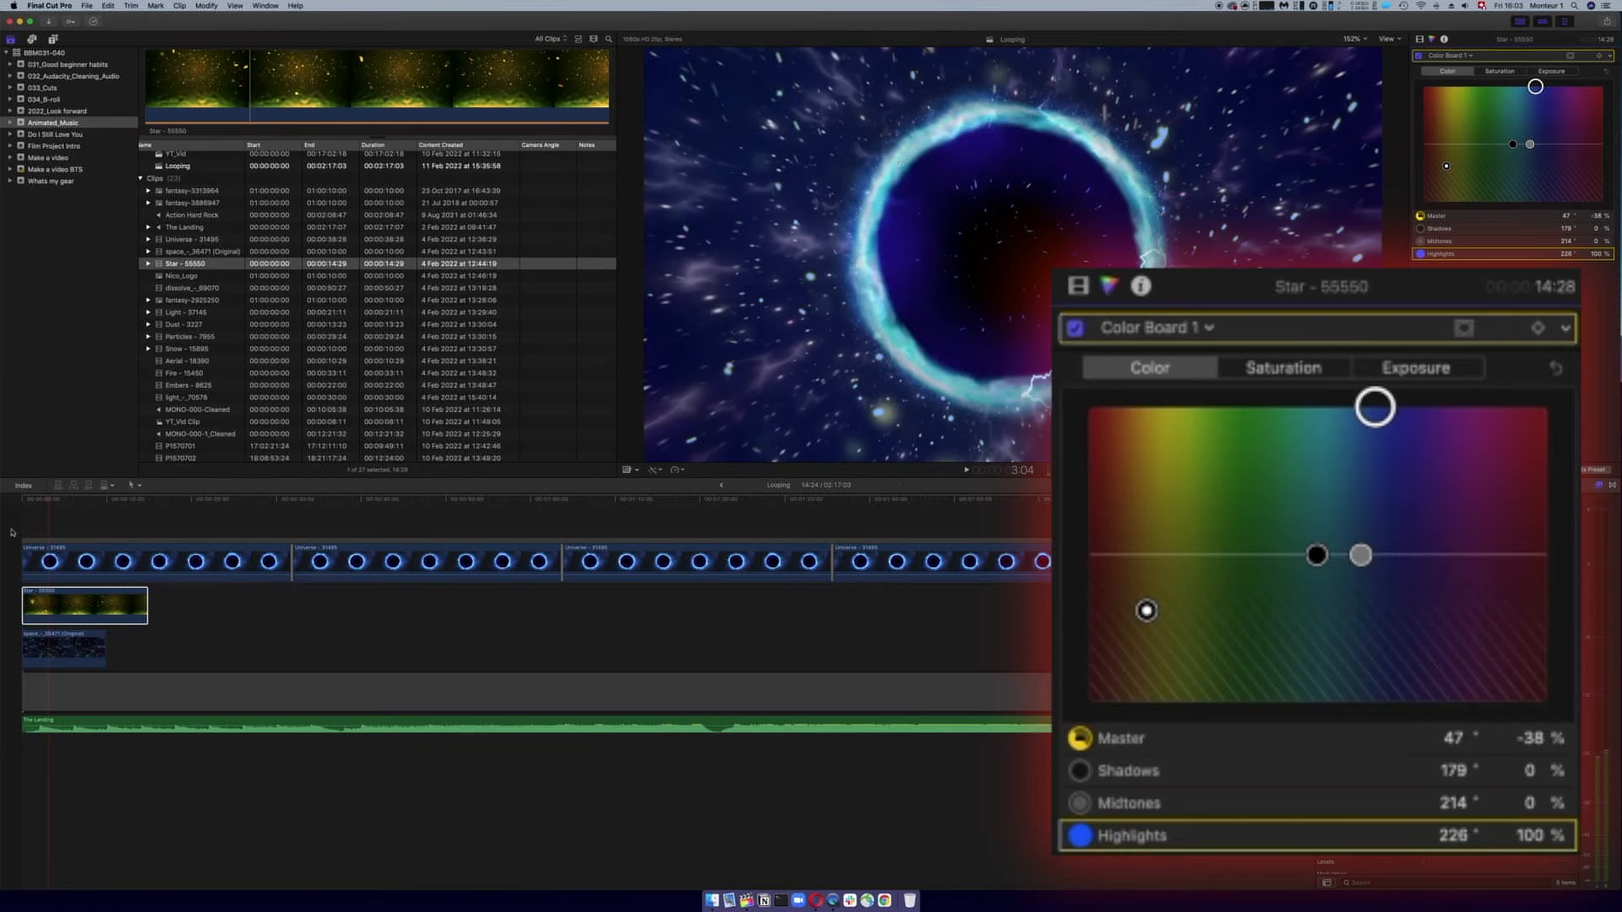
pyautogui.moveTo(1375, 408); pyautogui.dragTo(1383, 414)
pyautogui.moveTo(1359, 553); pyautogui.dragTo(1387, 512)
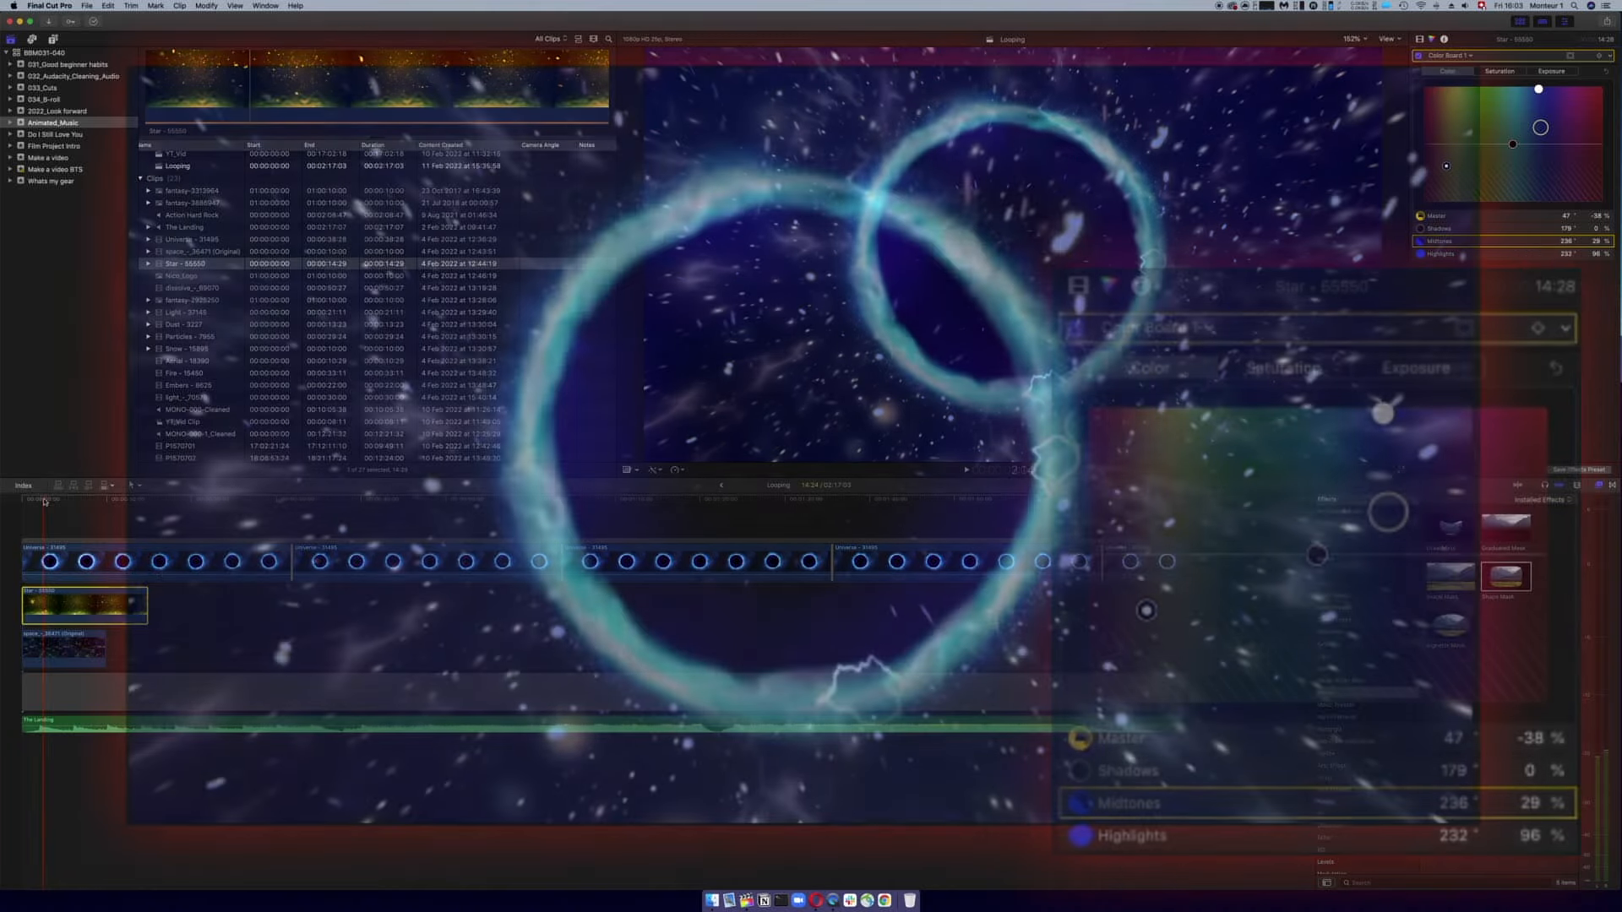
# - Play back the recolored star particles and compare the frame with the Color Board correction switched off and on
pyautogui.click(34, 502)
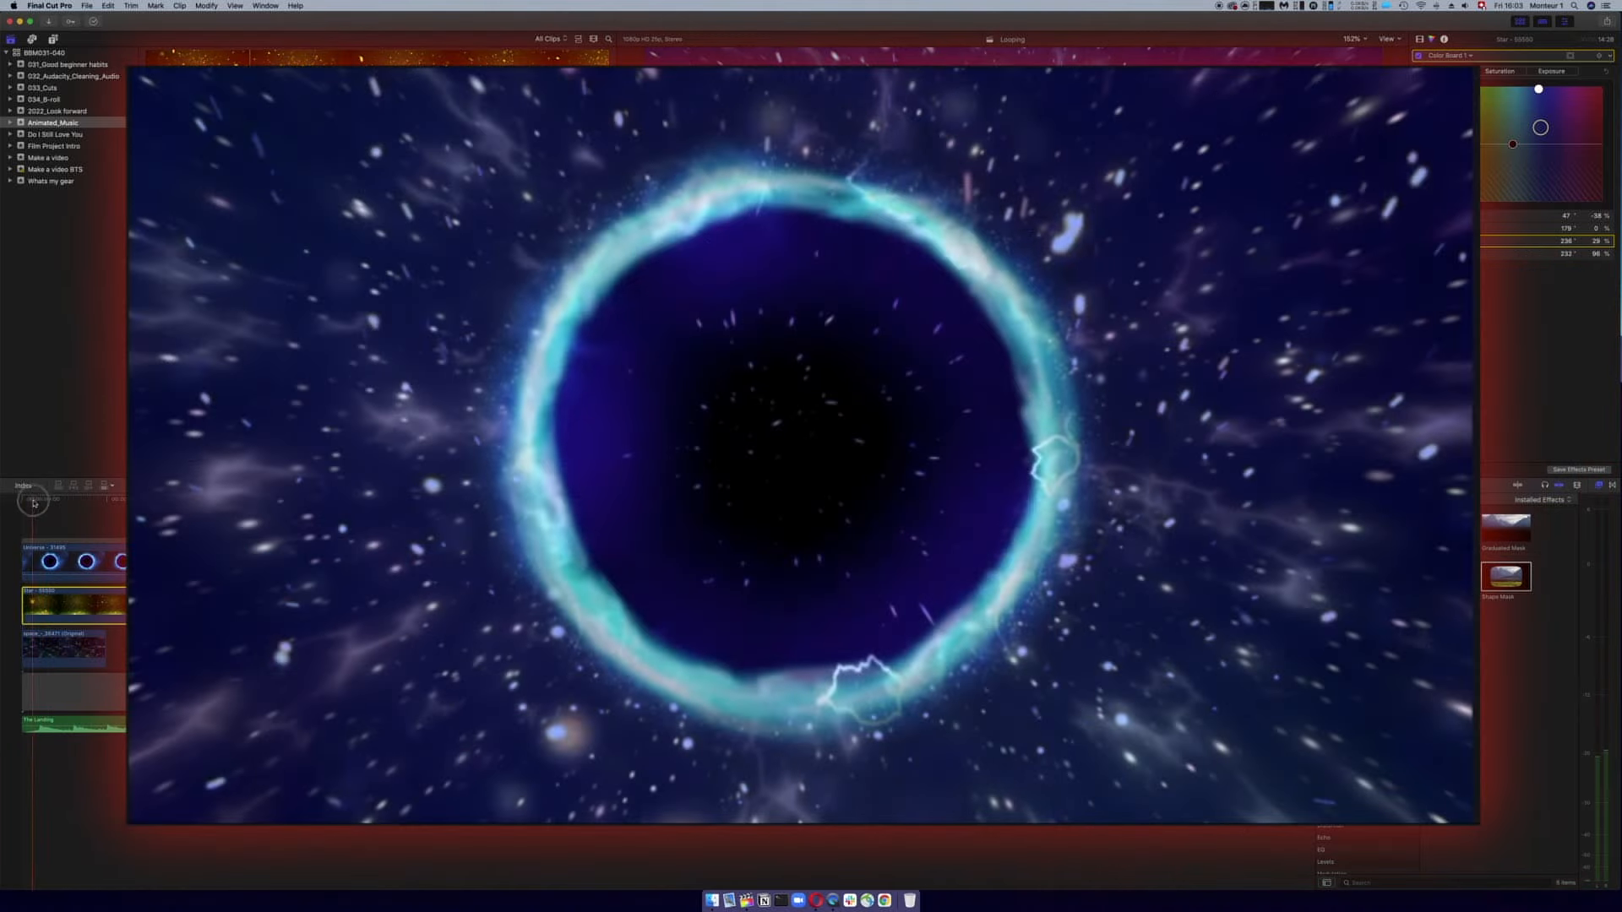
pyautogui.press('space')
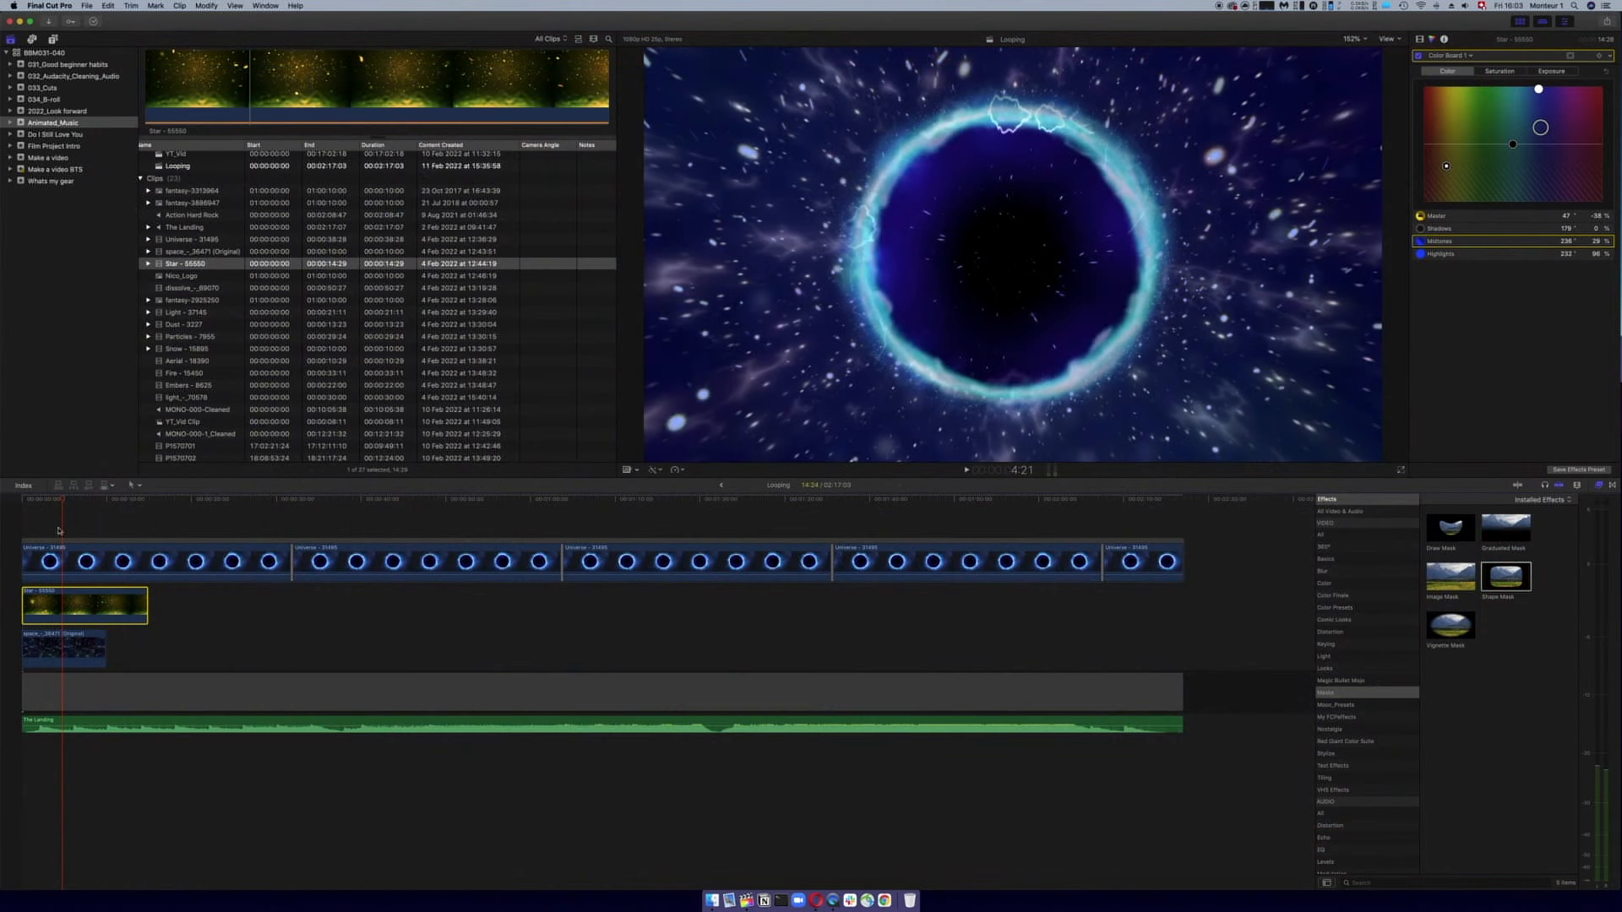
pyautogui.moveTo(55, 502); pyautogui.dragTo(33, 503)
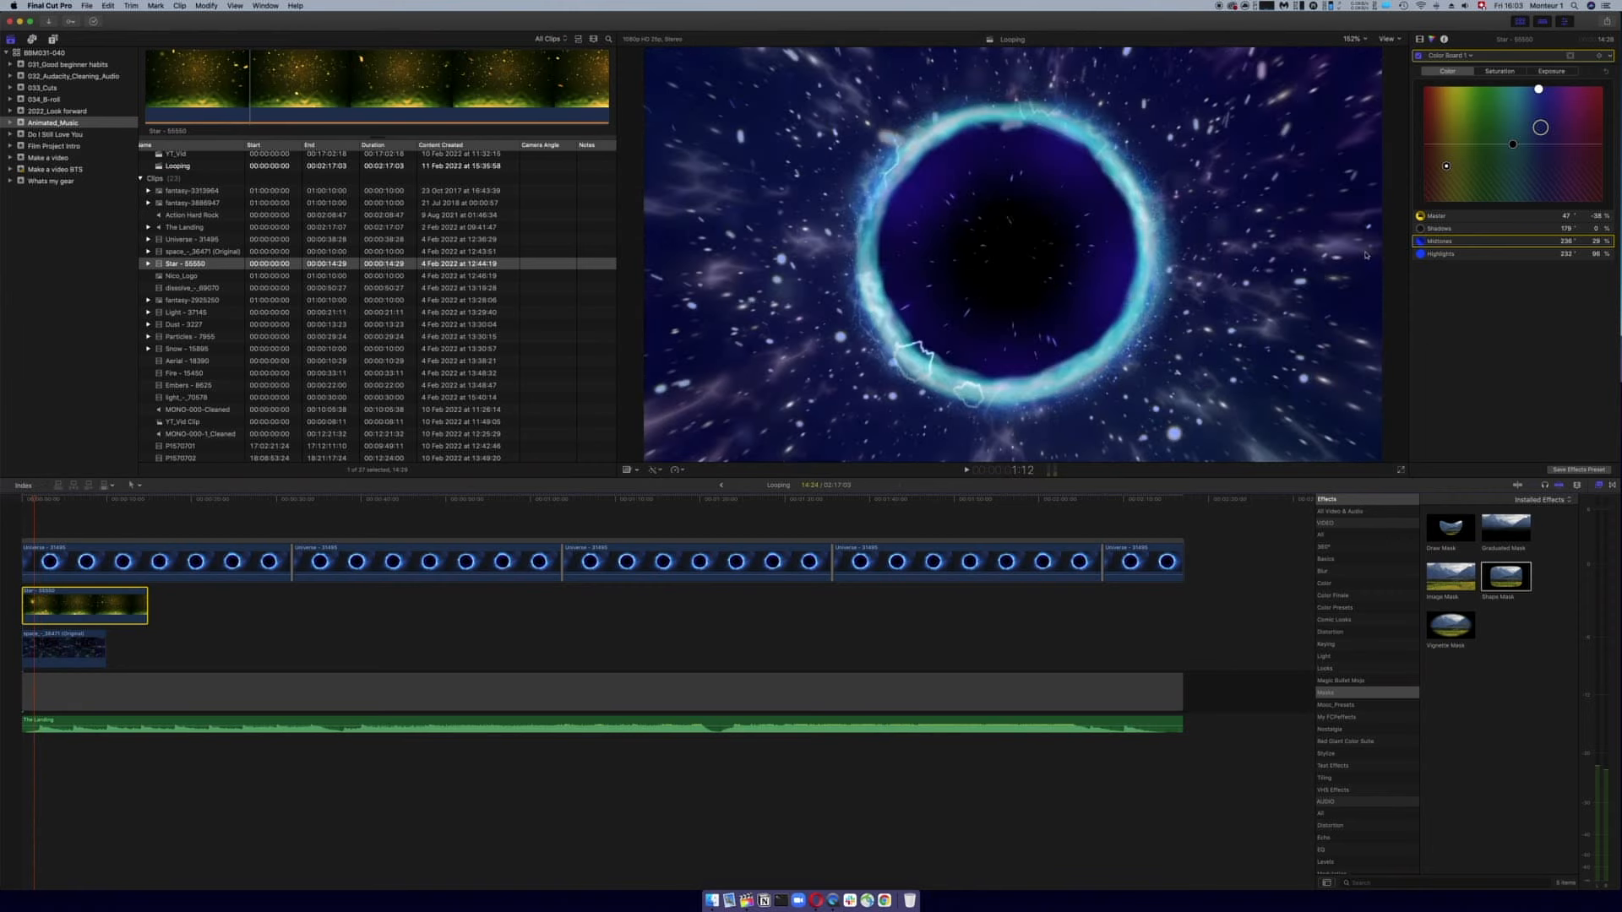
pyautogui.click(1416, 55)
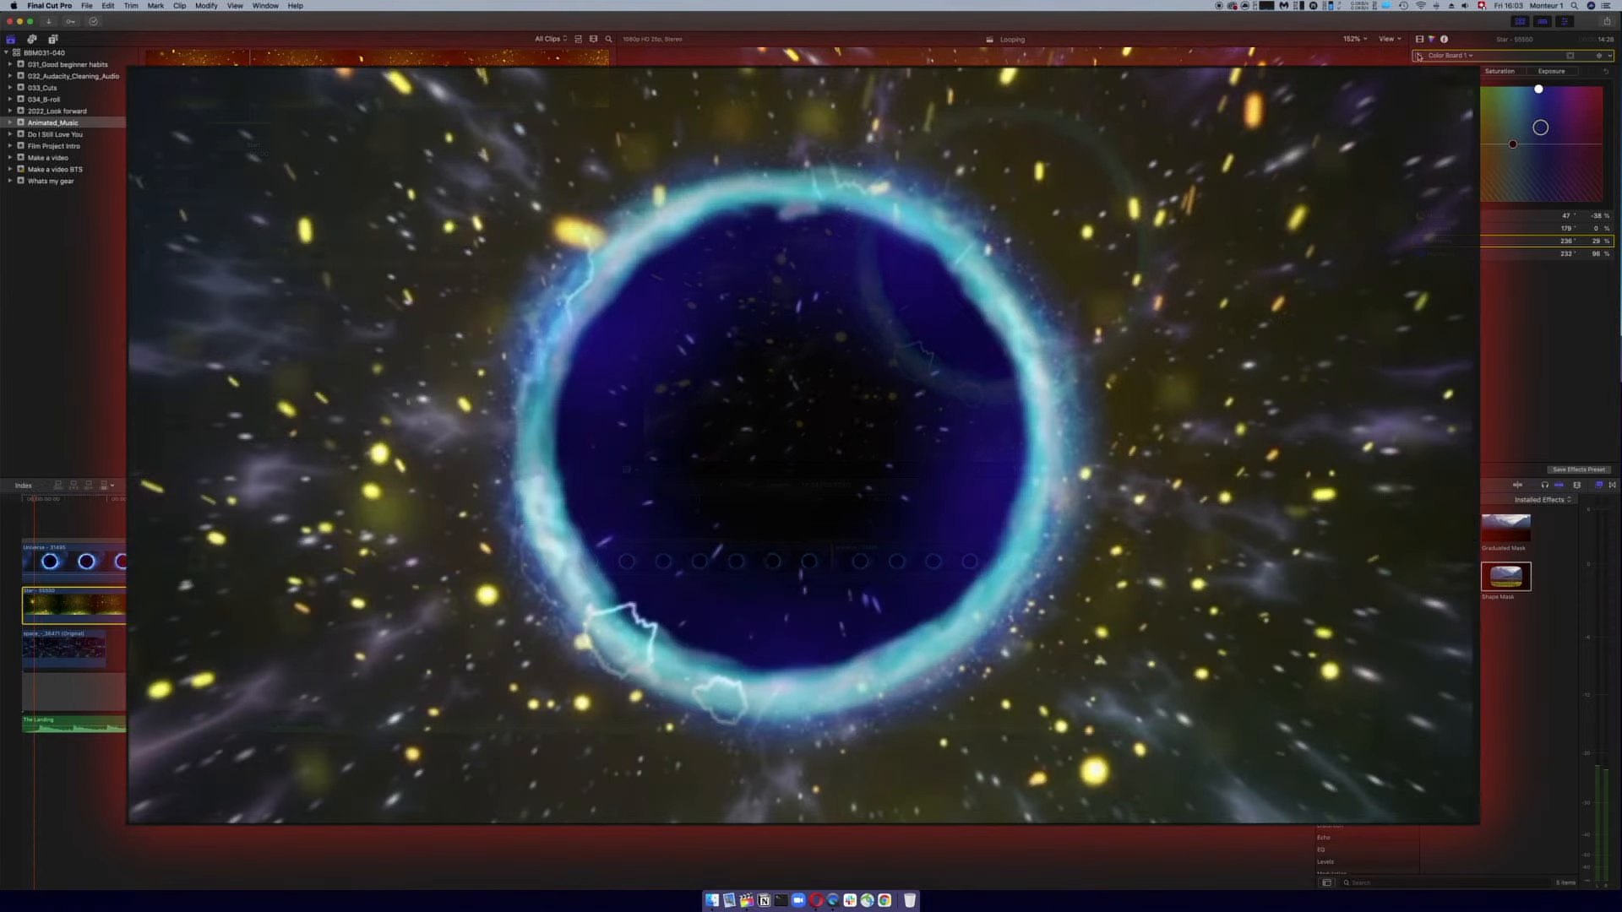
pyautogui.click(1418, 57)
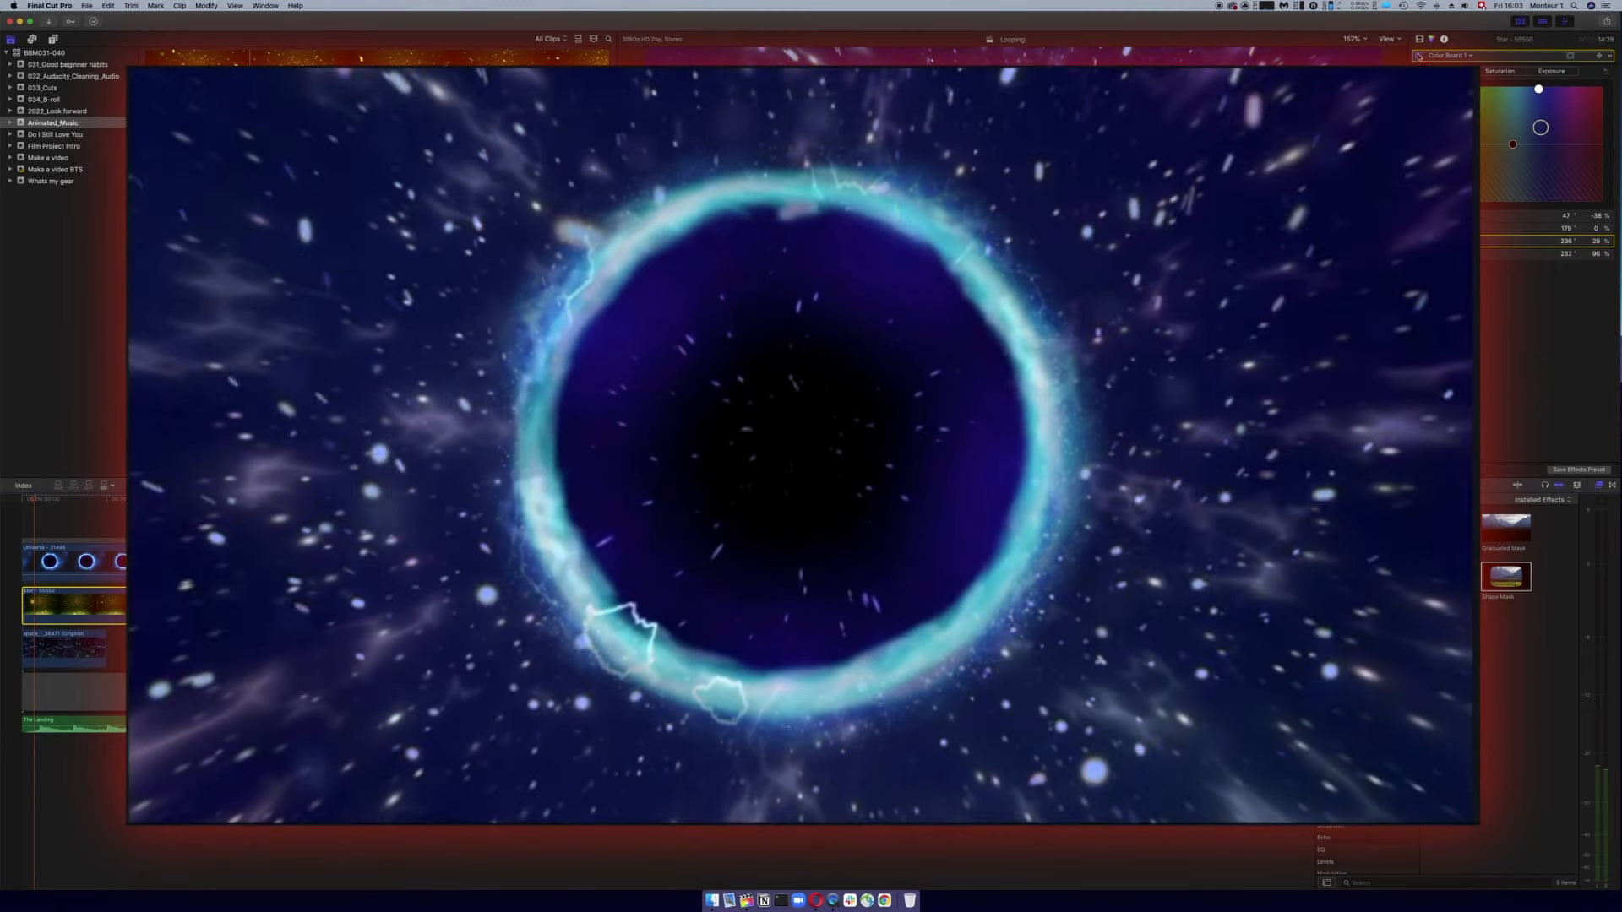
pyautogui.click(1418, 57)
pyautogui.click(1418, 56)
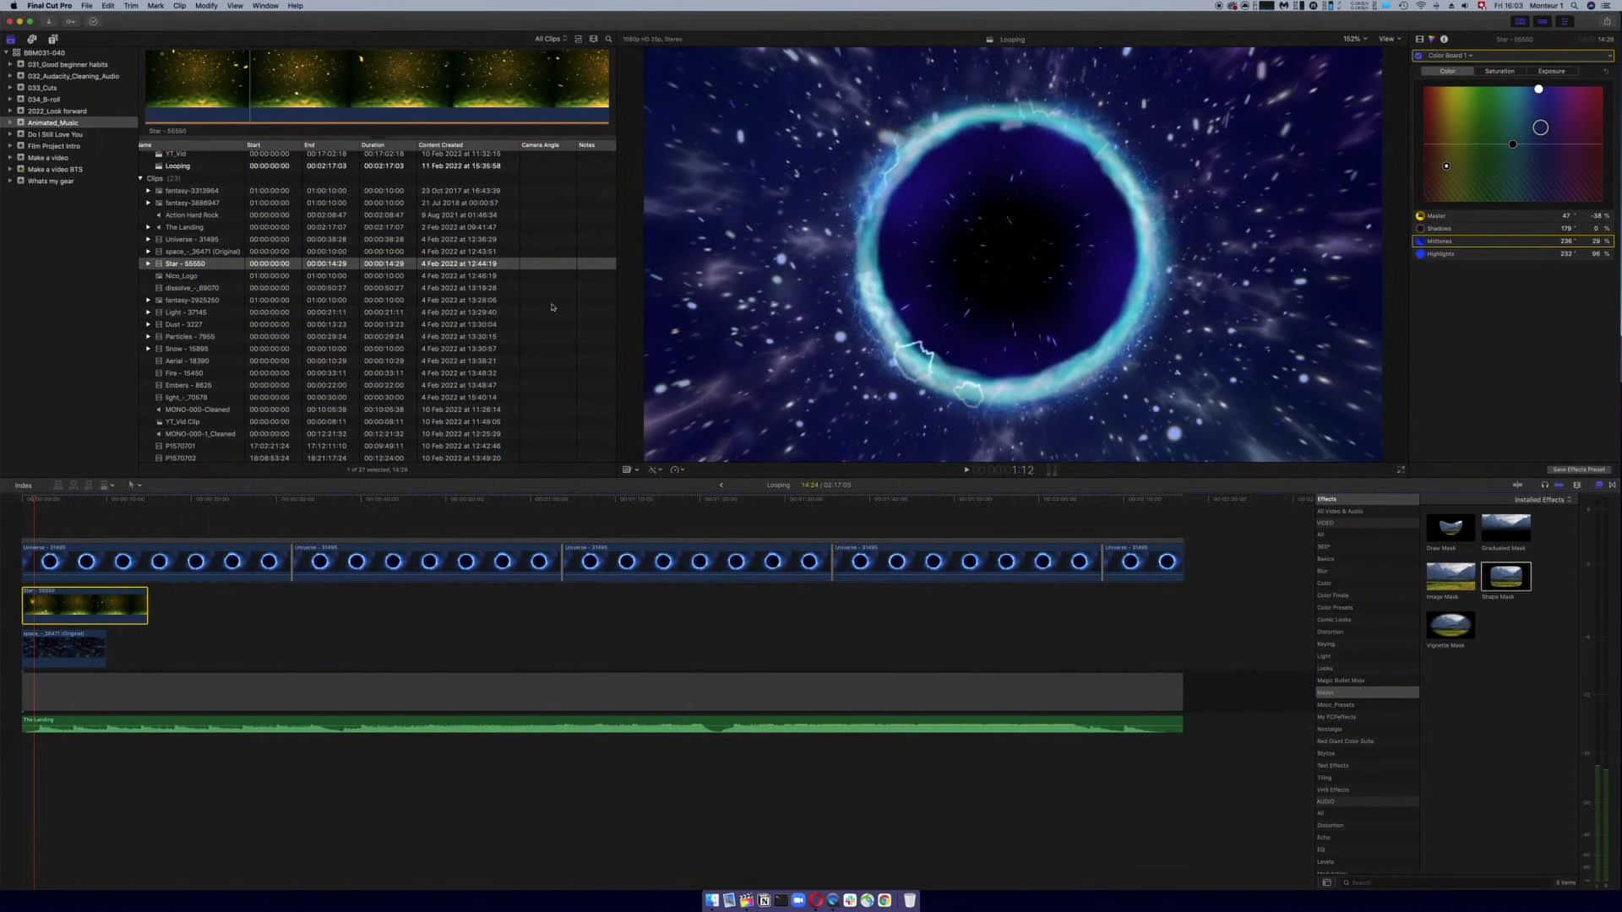
# - Place the dissolve_-_69070 clip above the Universe clips at the start of the timeline and set its blend mode to Add
pyautogui.click(181, 289)
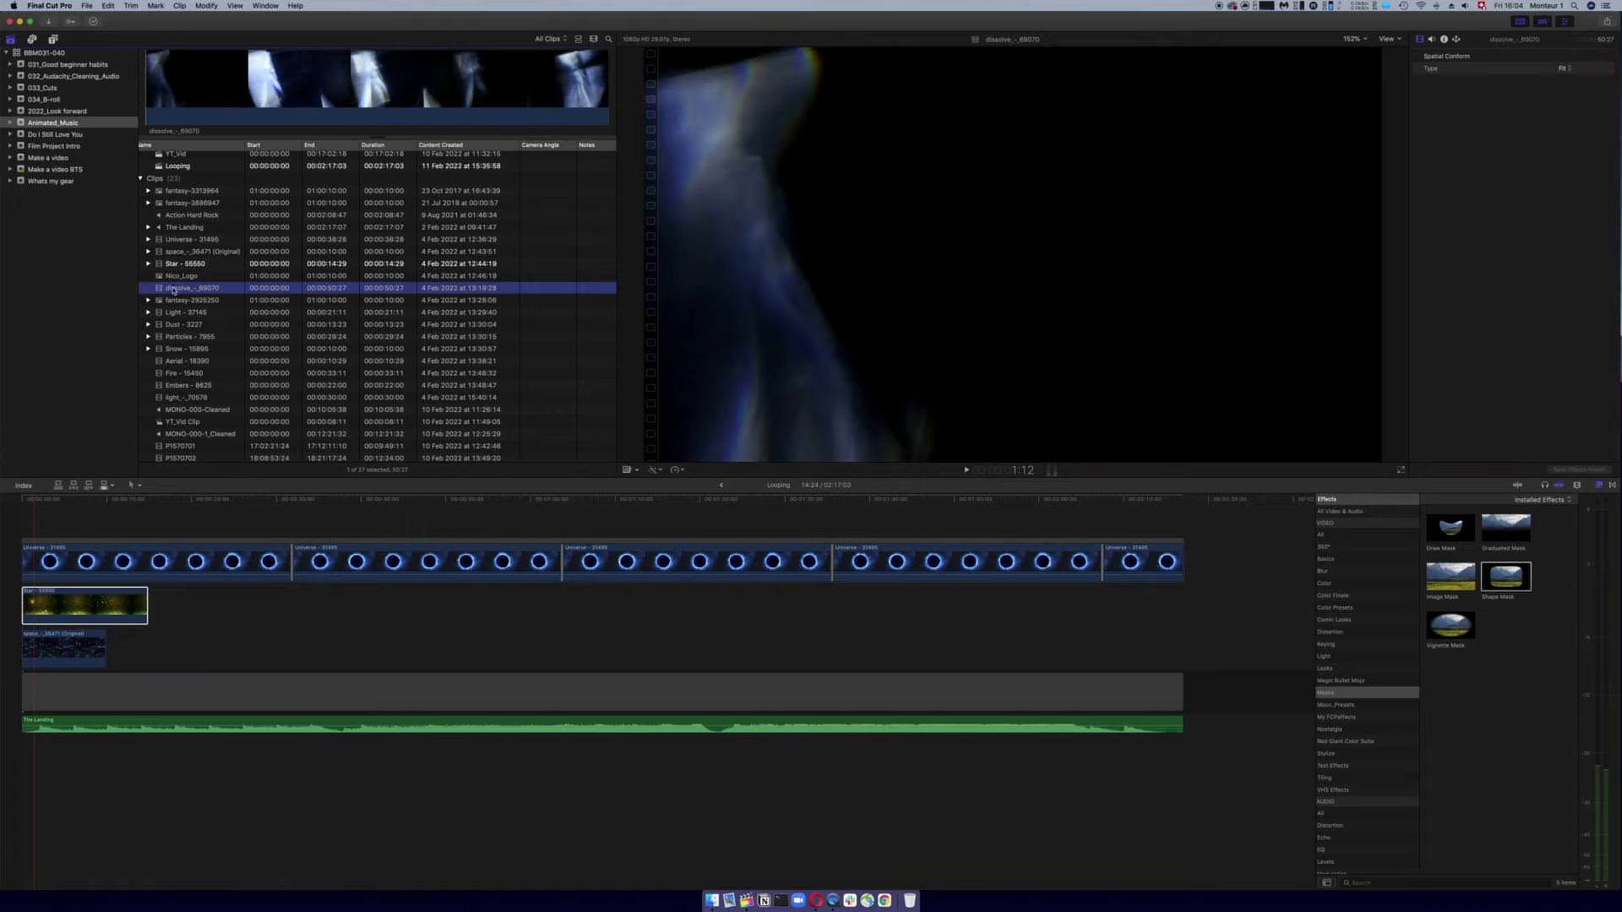
pyautogui.moveTo(175, 289); pyautogui.dragTo(38, 512)
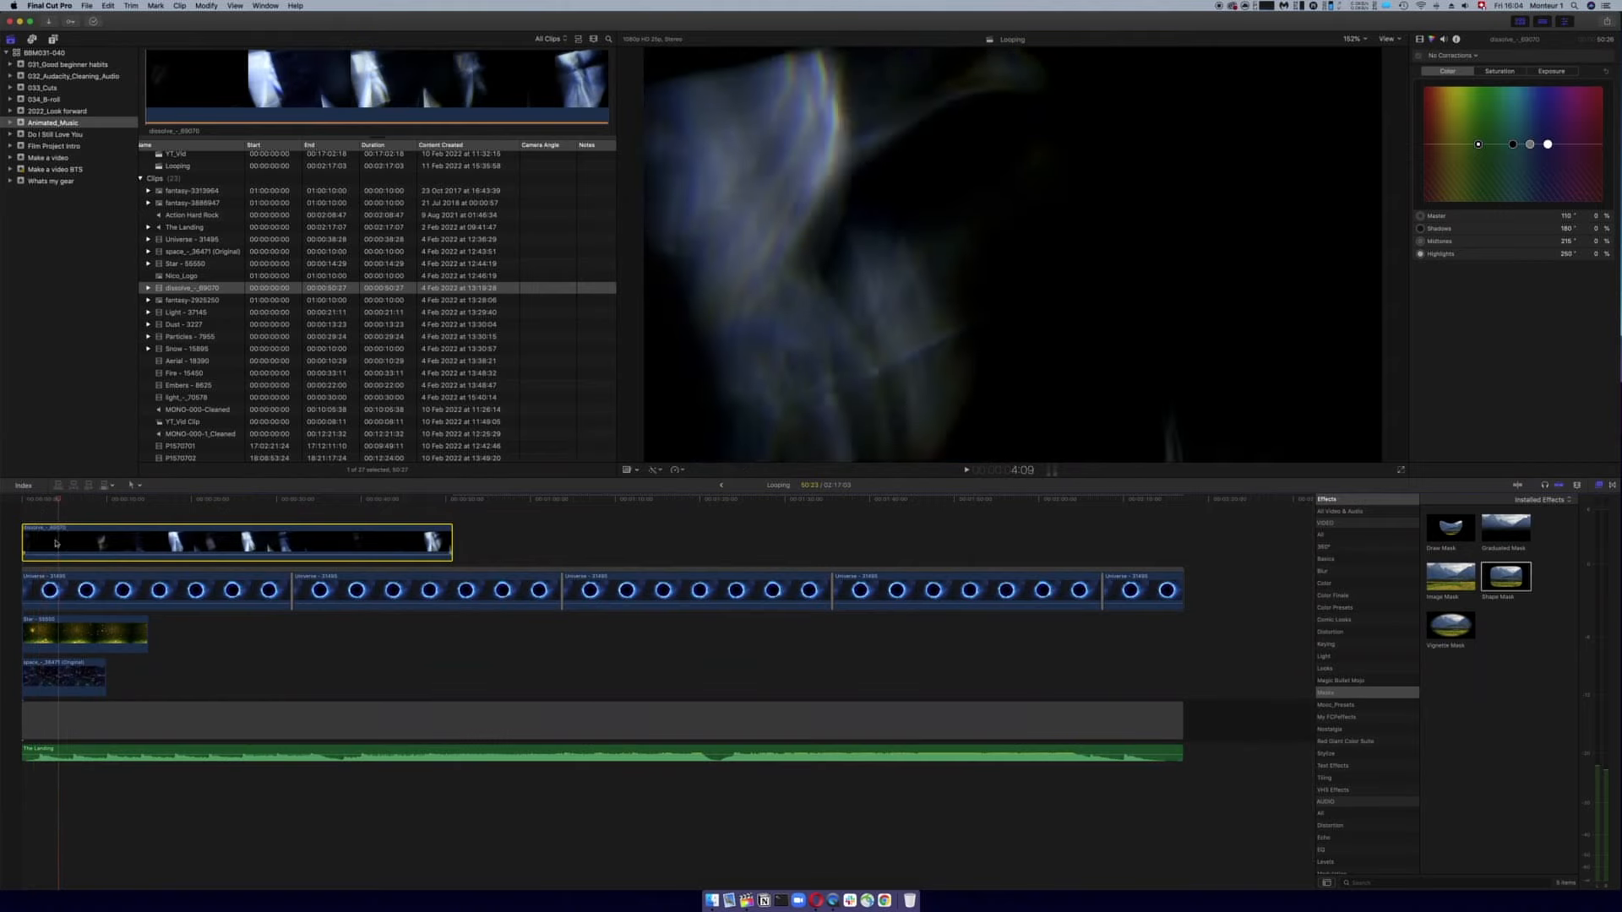
pyautogui.click(1419, 39)
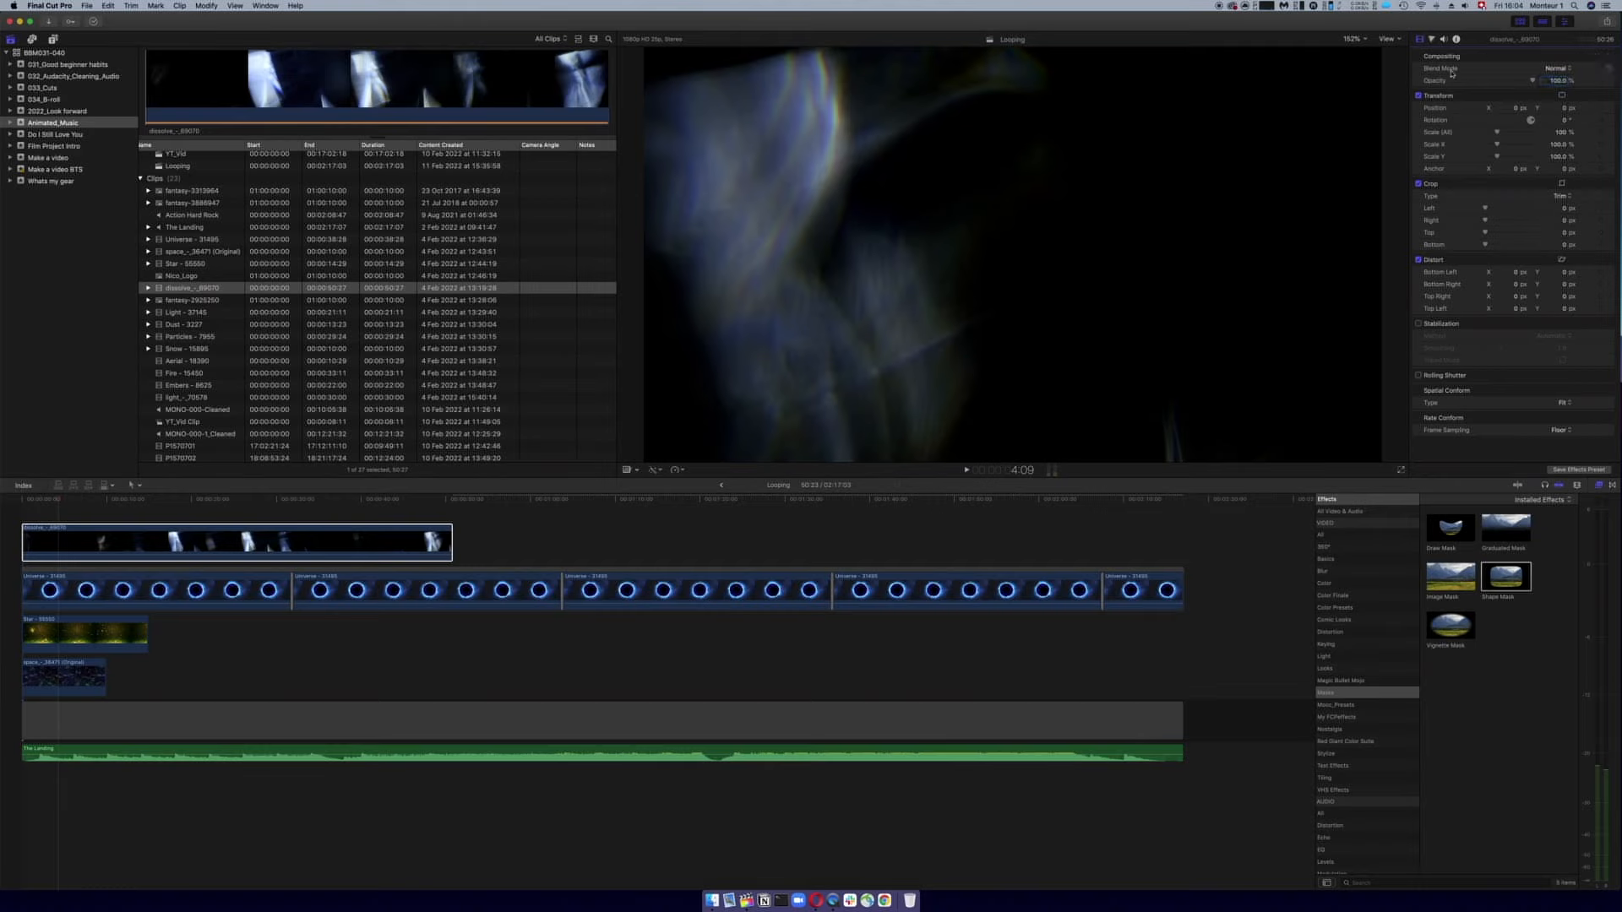
pyautogui.click(1558, 70)
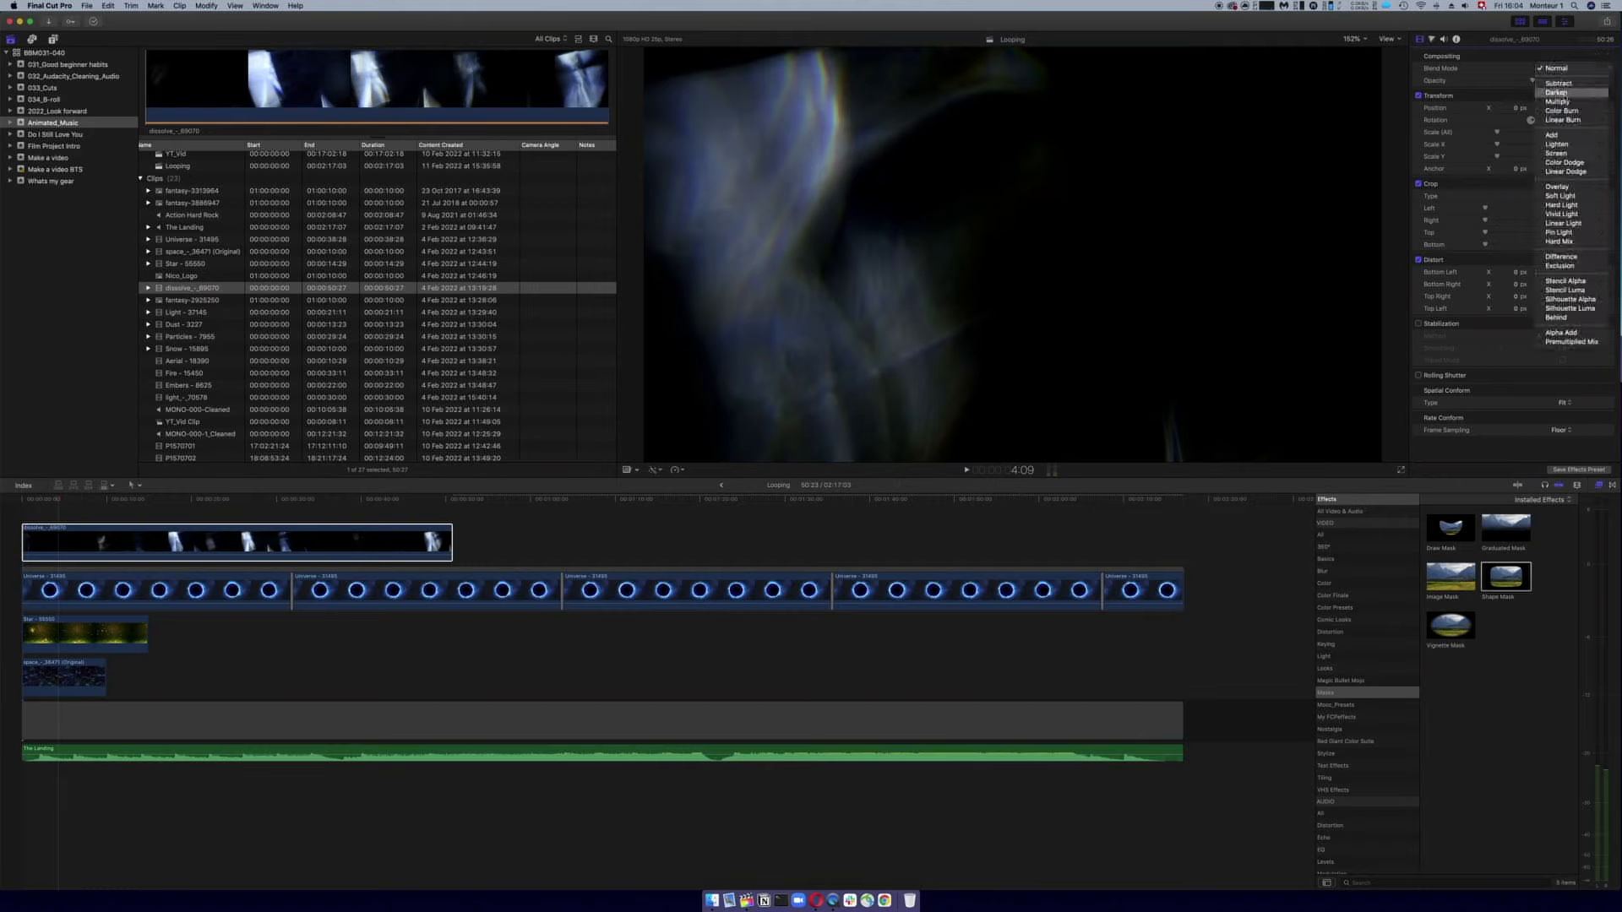
pyautogui.click(1564, 136)
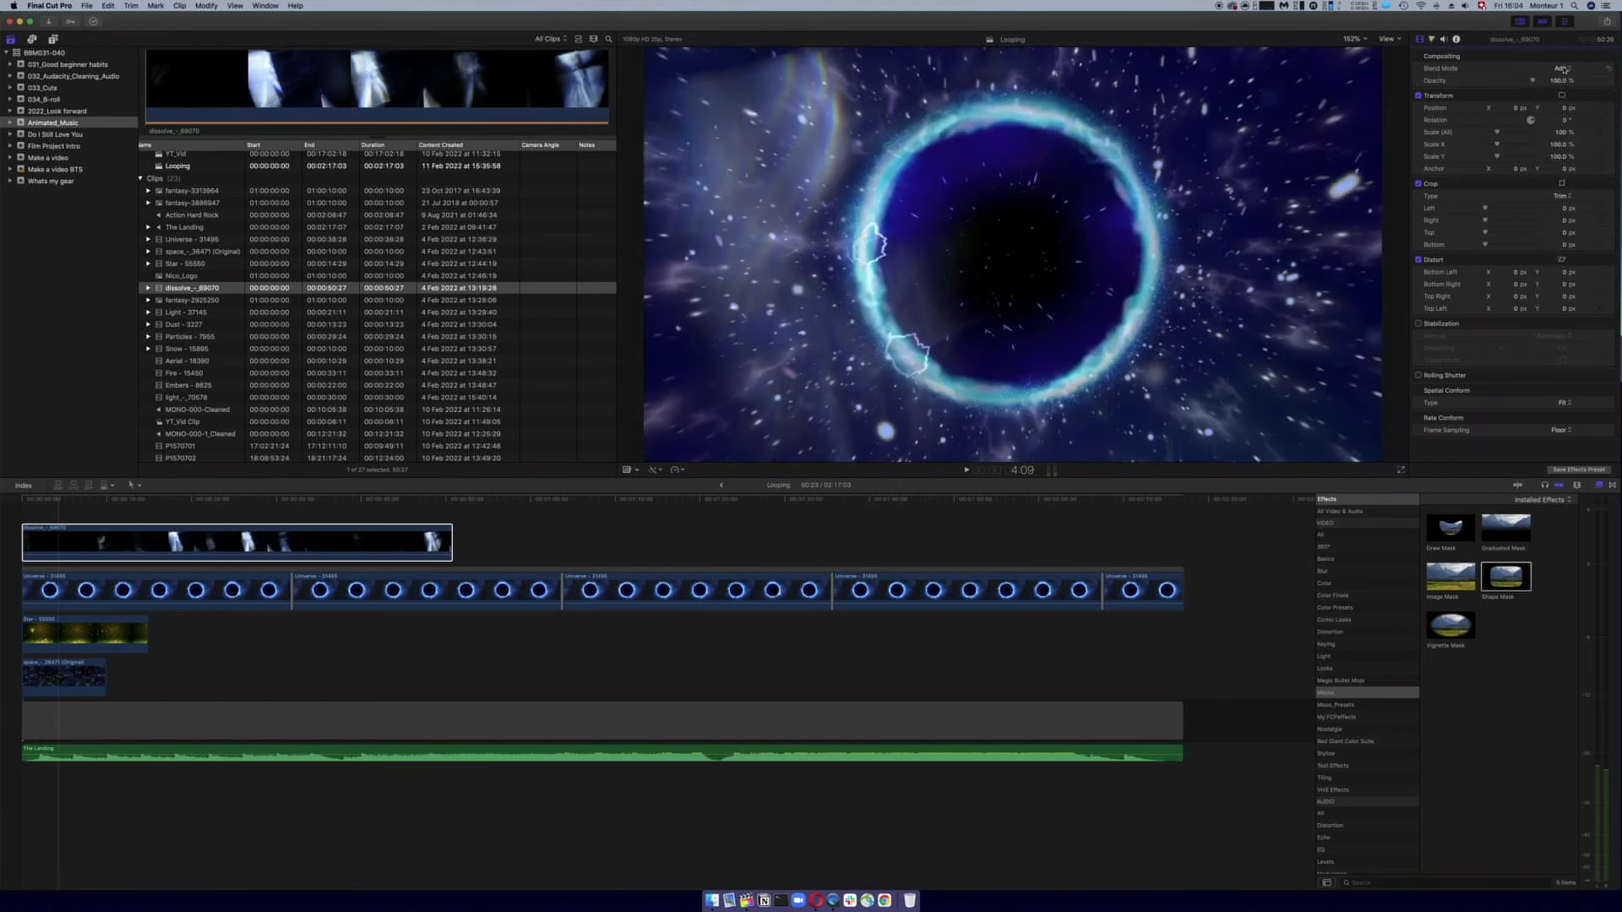
# - Try the Overlay blend mode on the dissolve clip and return it to Add
pyautogui.click(1561, 69)
pyautogui.click(1573, 121)
pyautogui.click(1555, 69)
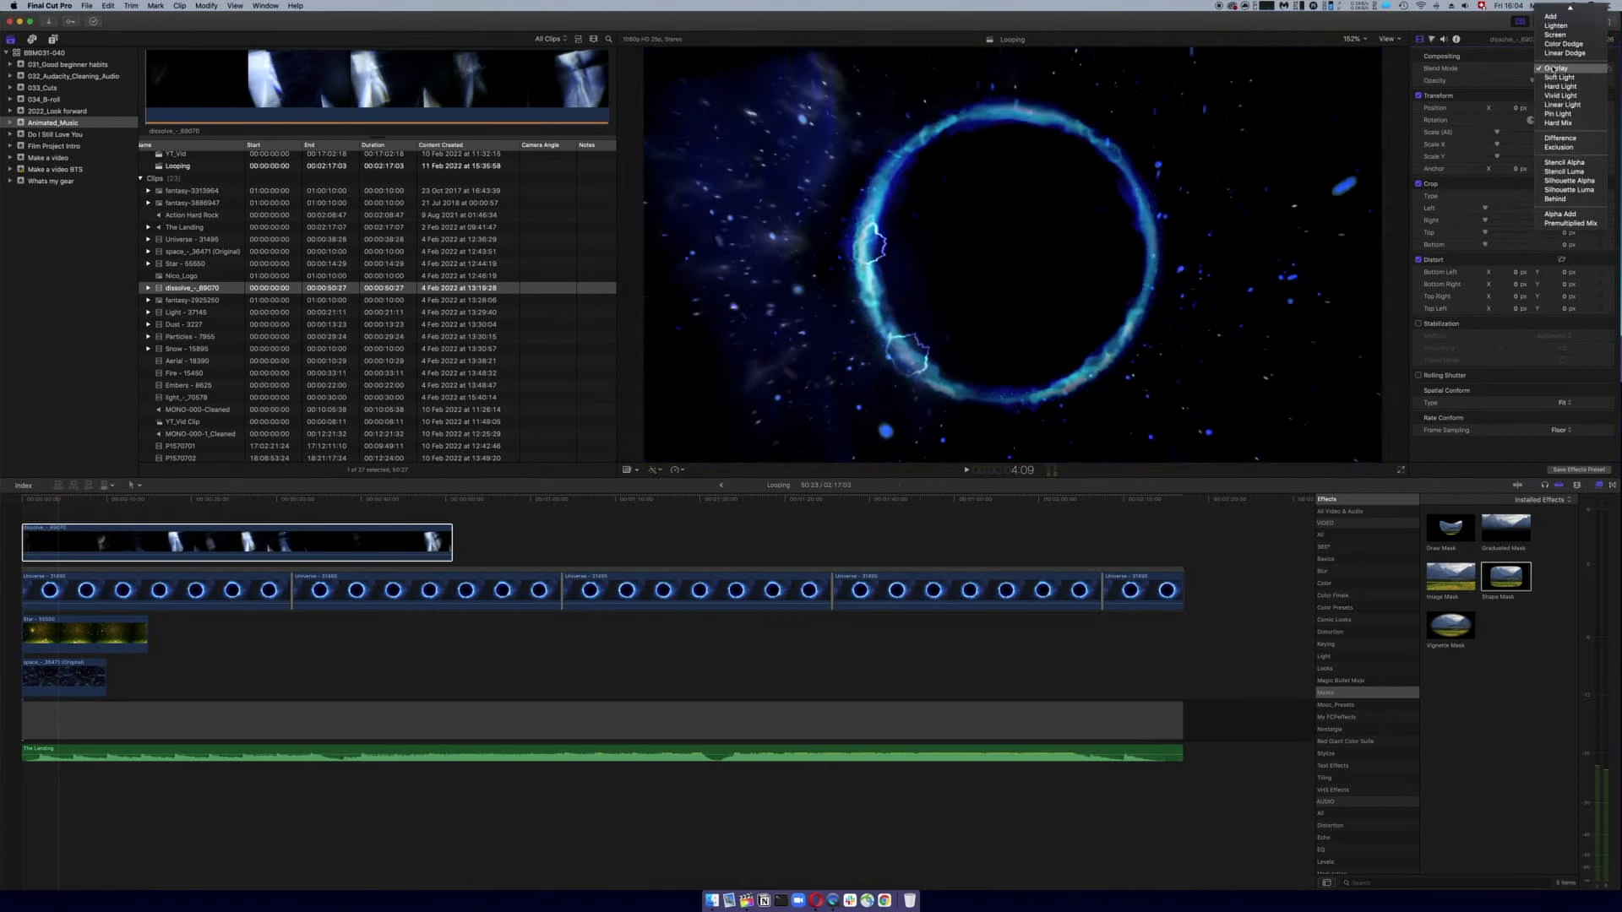
pyautogui.click(1556, 68)
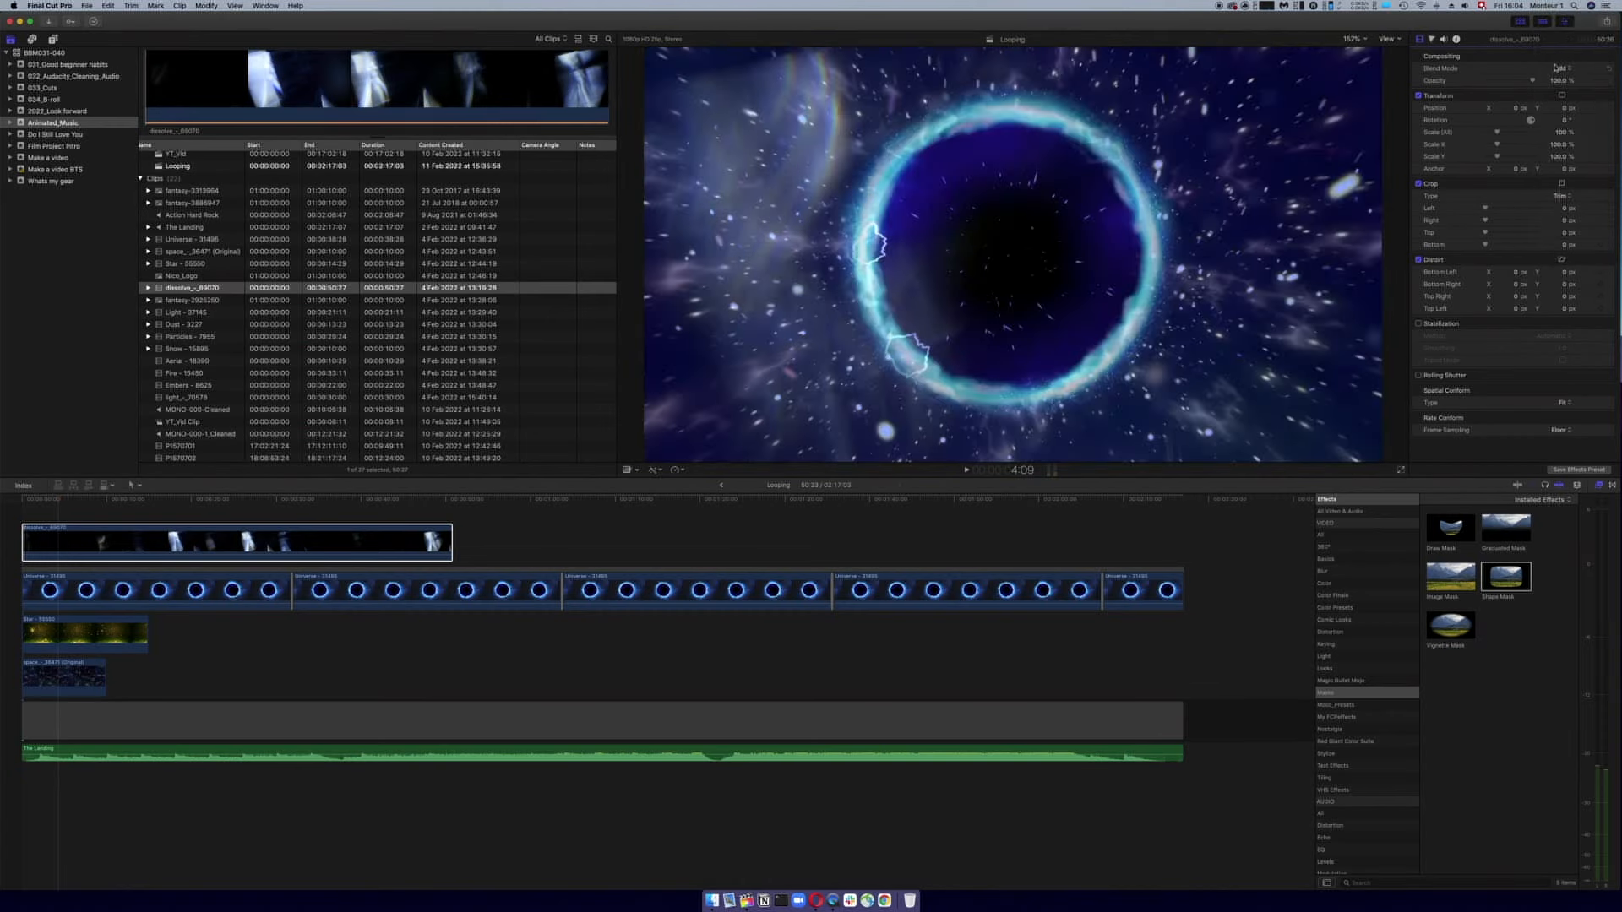
# - Play back the opening seconds of the timeline to check how the dissolve clip blends over the ring
pyautogui.click(44, 501)
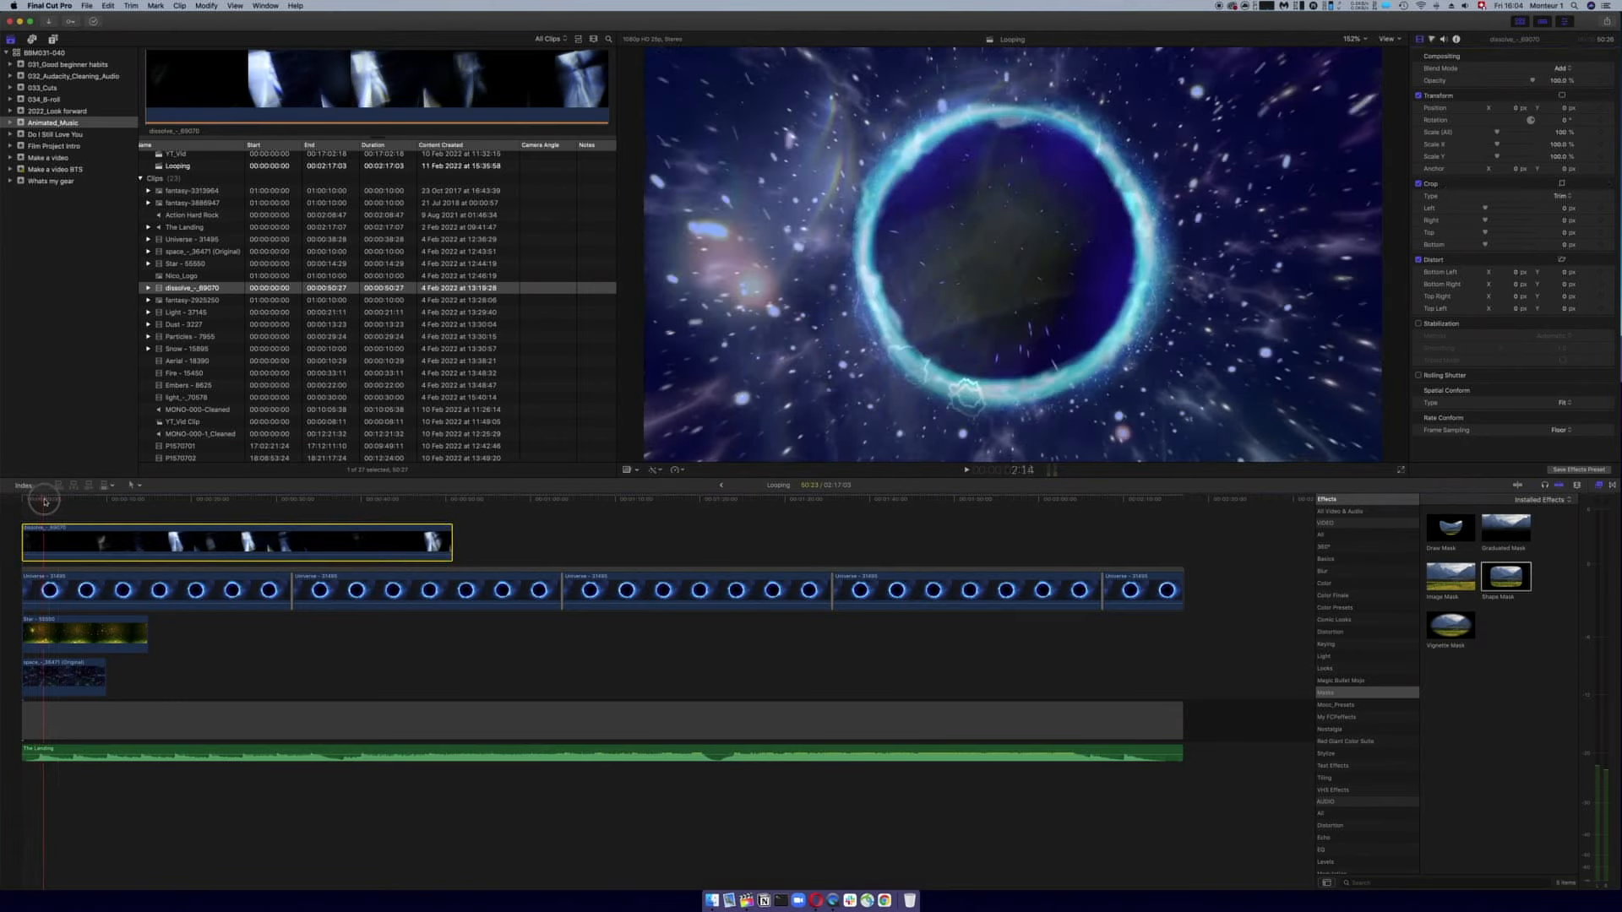
pyautogui.click(28, 501)
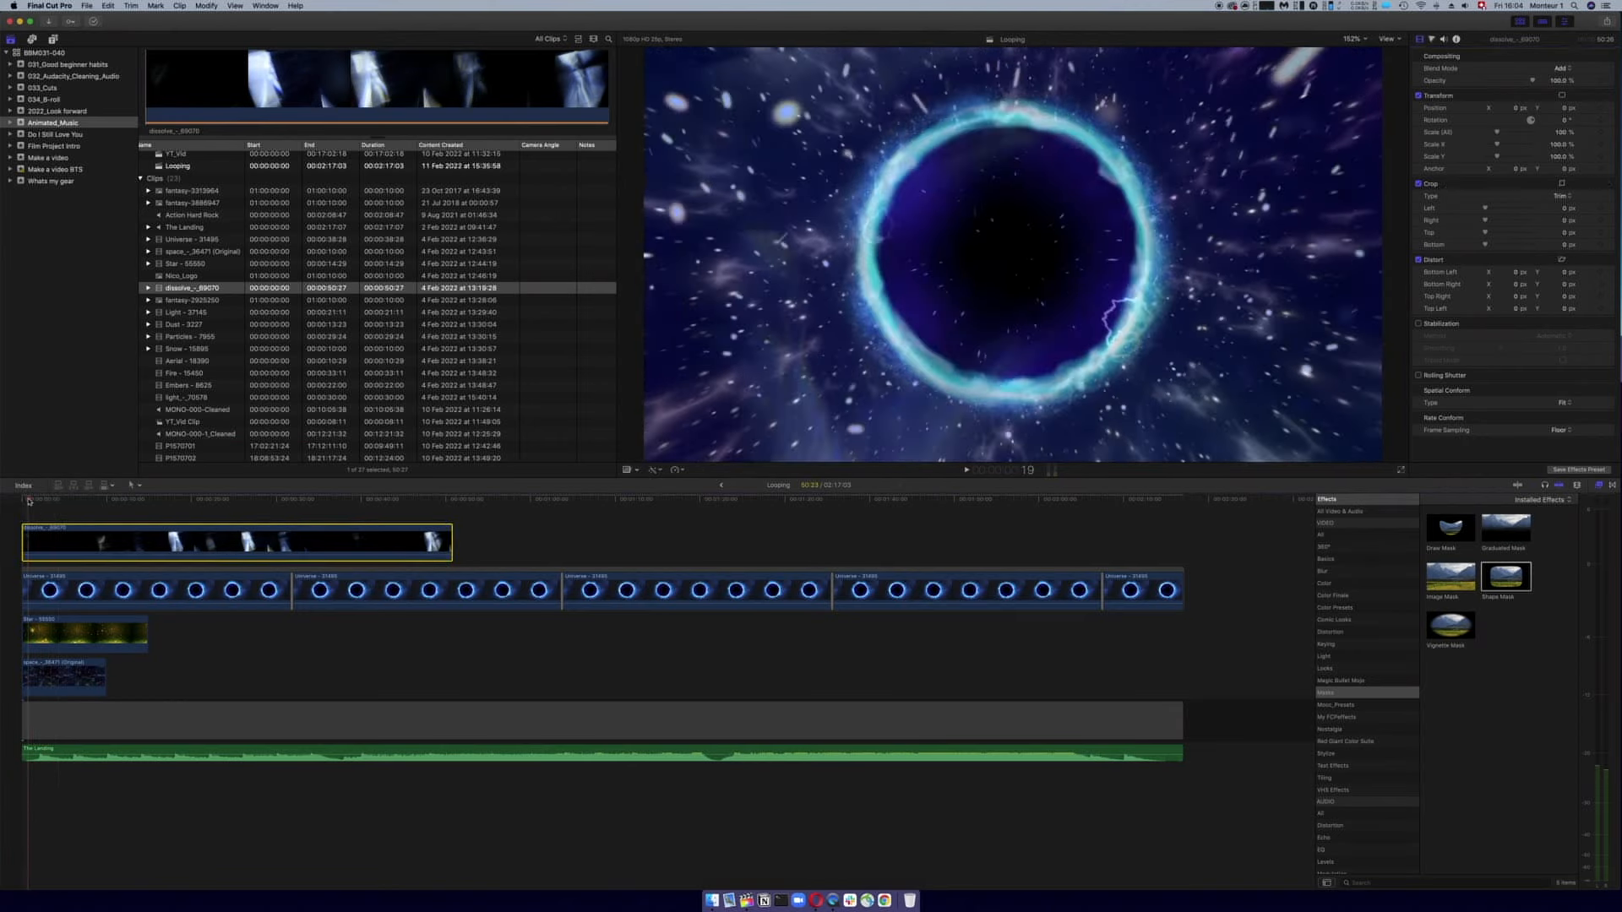
pyautogui.press('space')
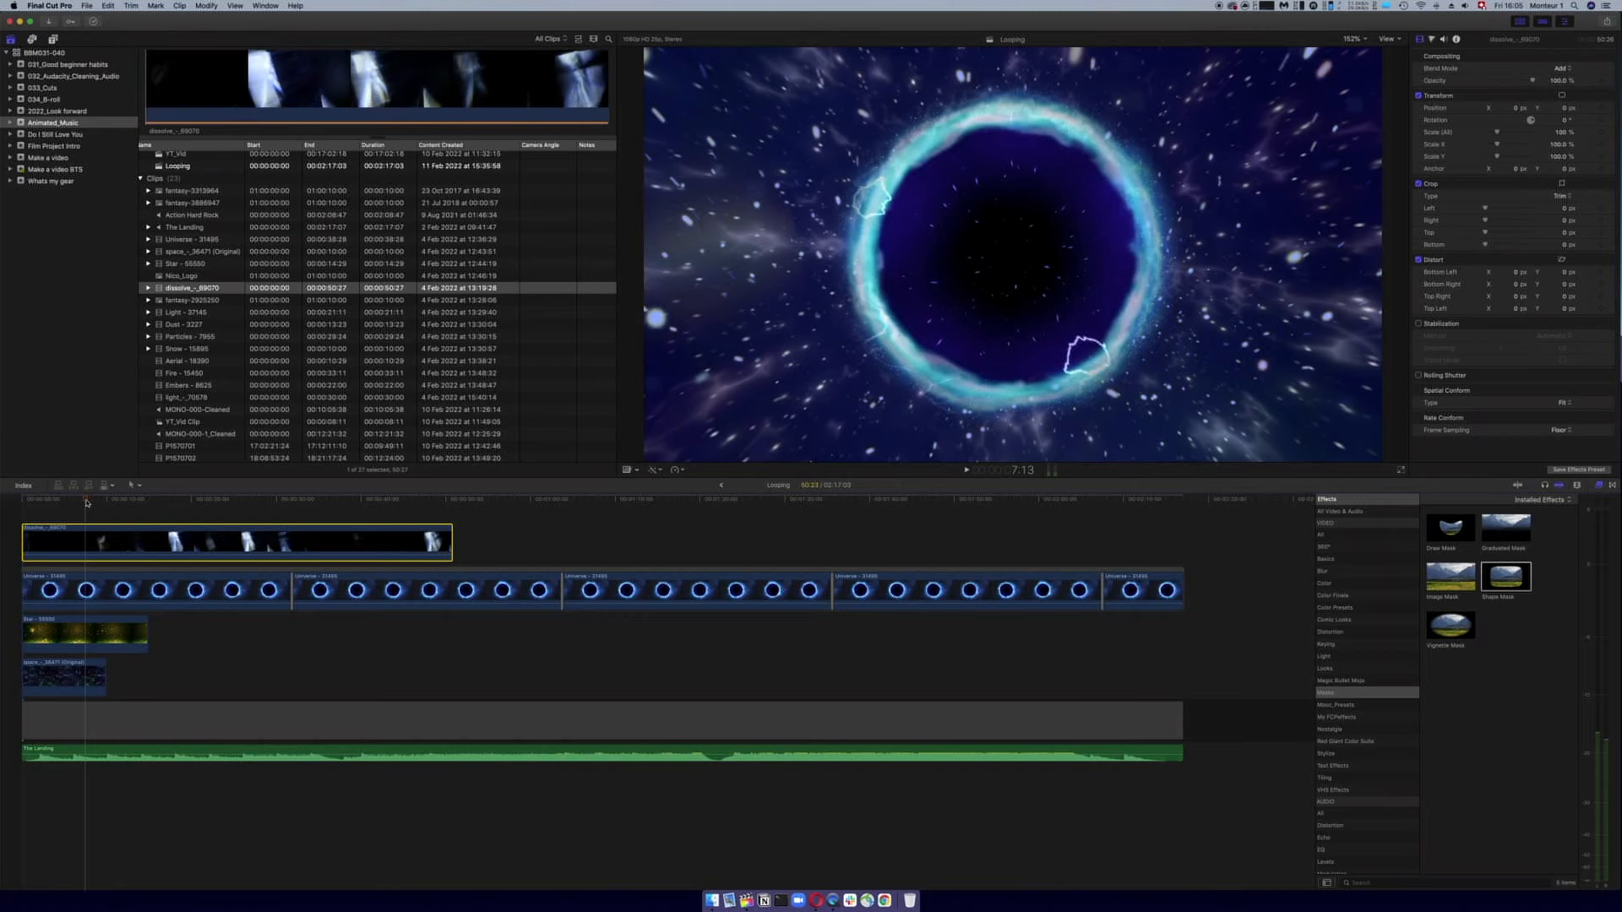
# - Place the signature logo image above the Universe clips at the timeline start, scale it to about 33% and position it inside the ring
pyautogui.click(169, 276)
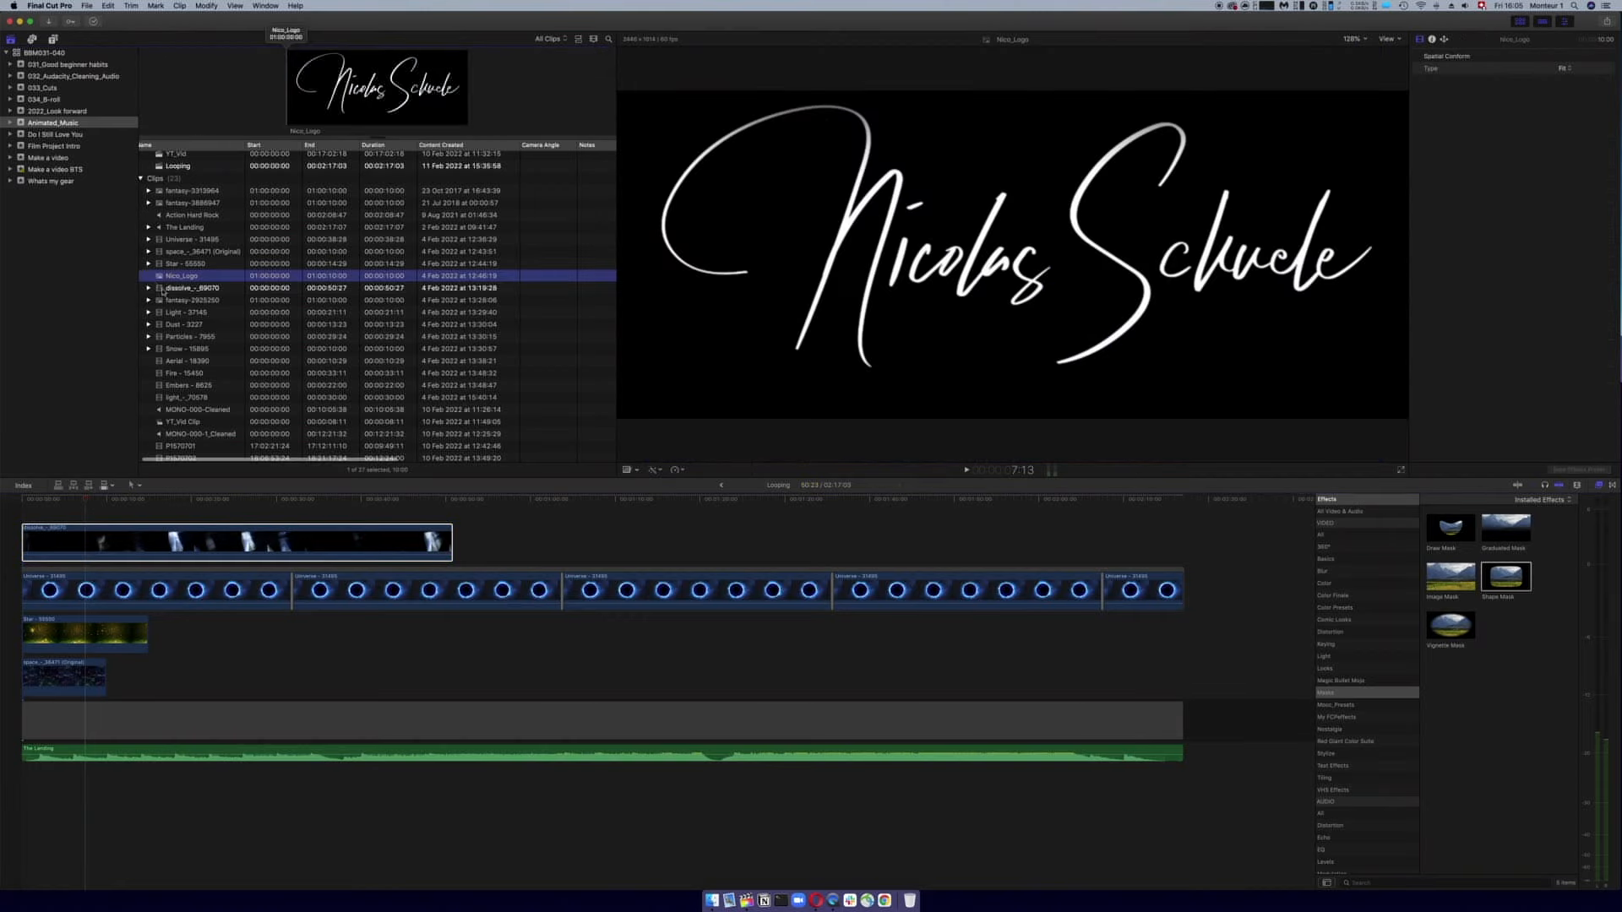
pyautogui.moveTo(161, 279); pyautogui.dragTo(32, 558)
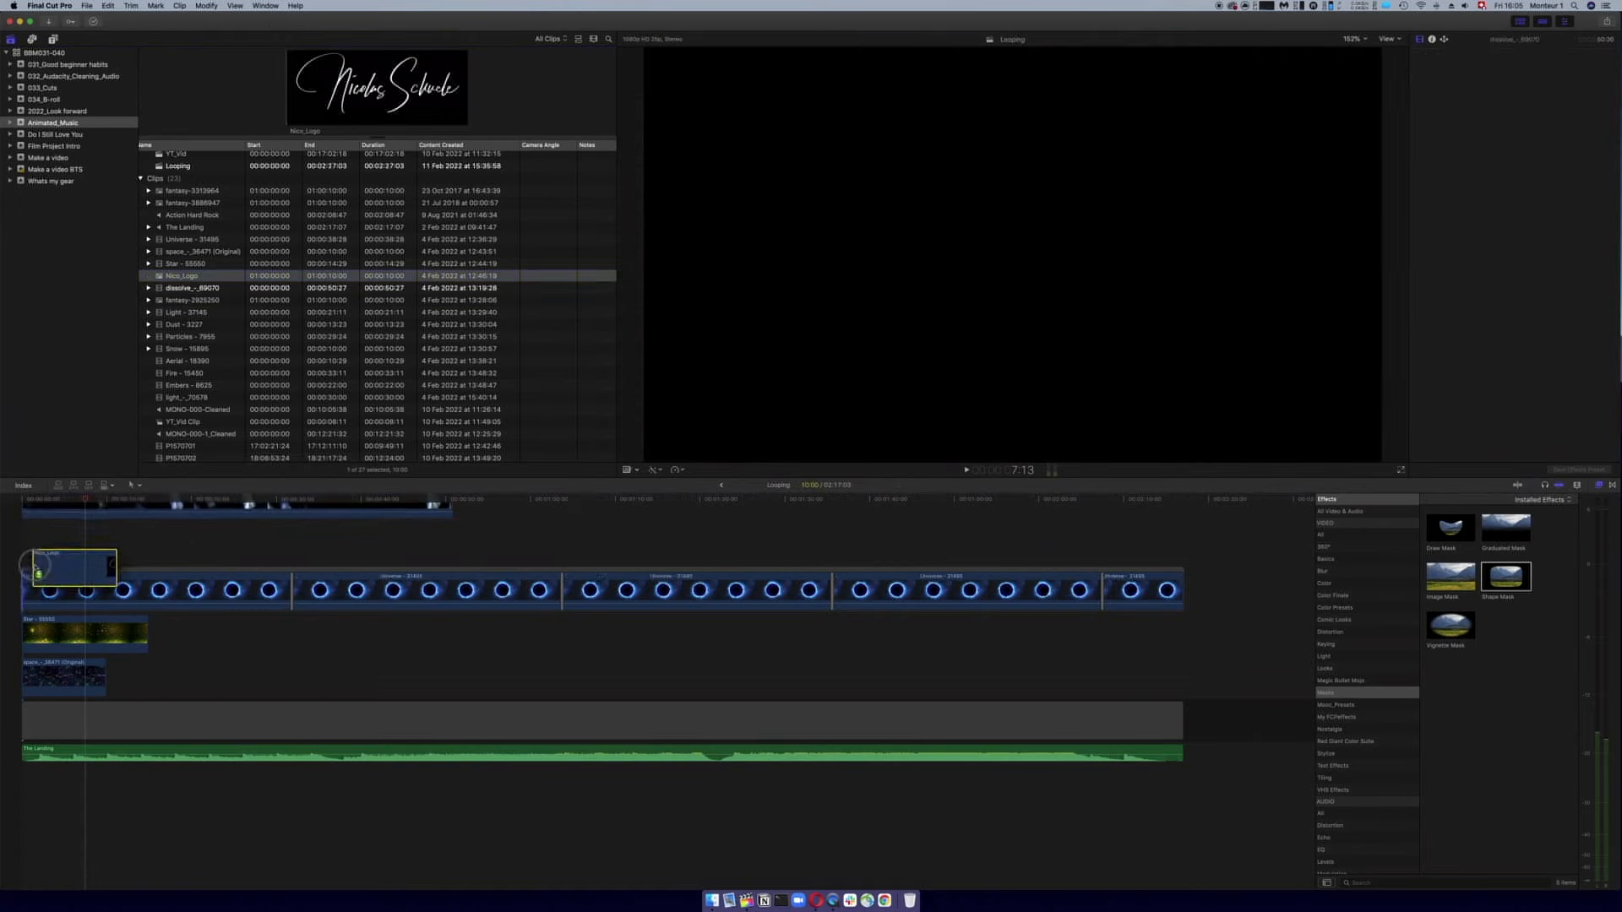
pyautogui.click(64, 501)
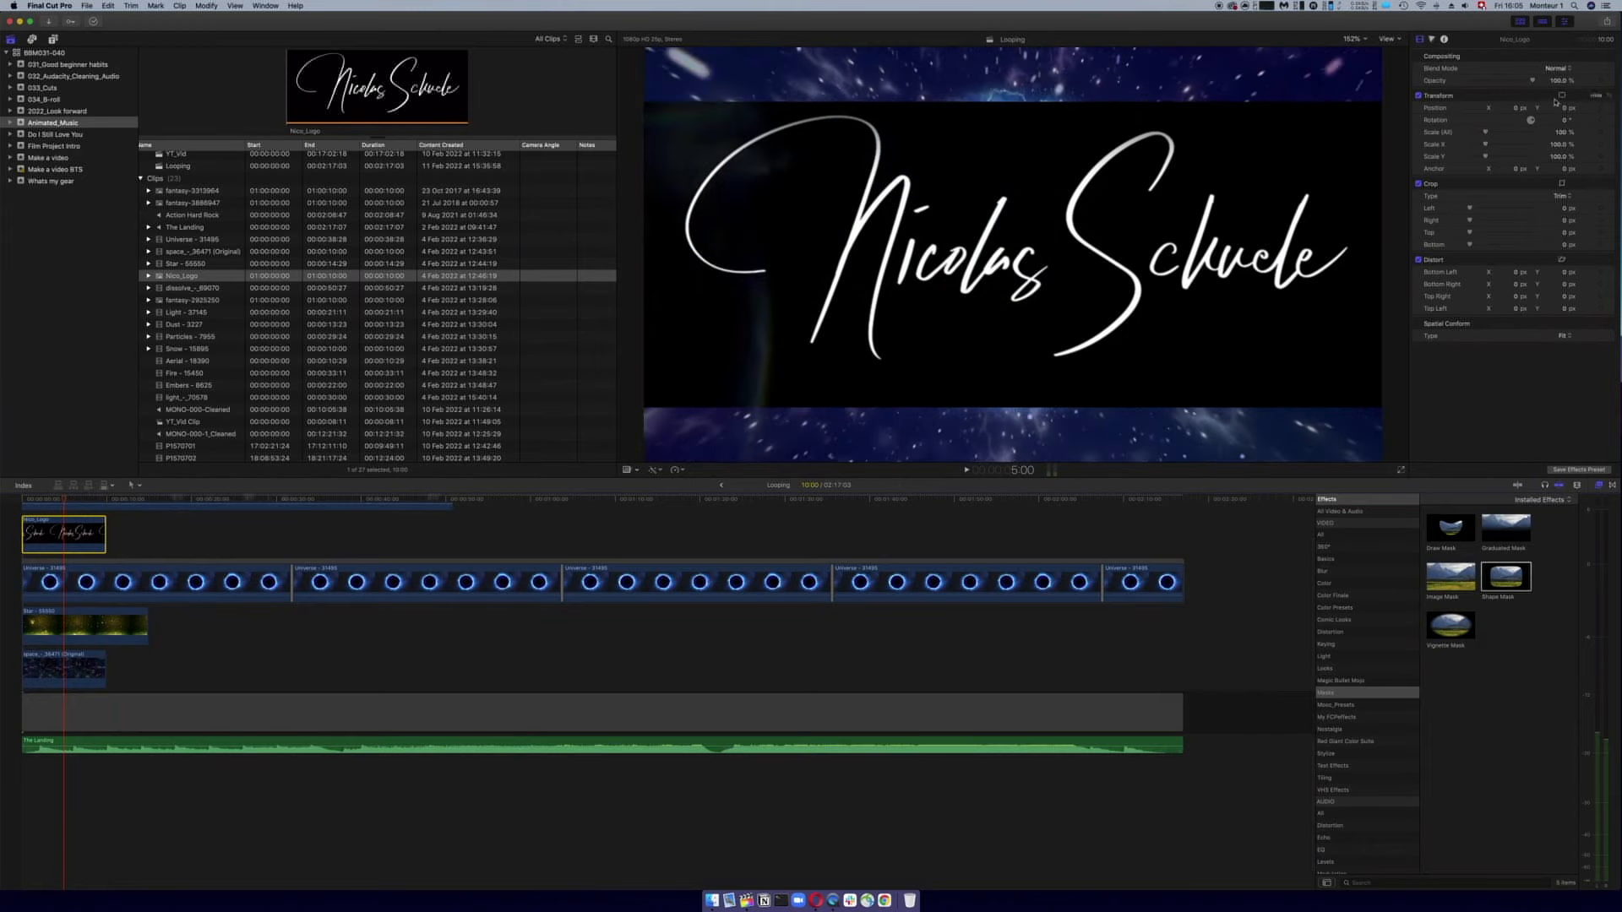
pyautogui.moveTo(1560, 136); pyautogui.dragTo(1560, 142)
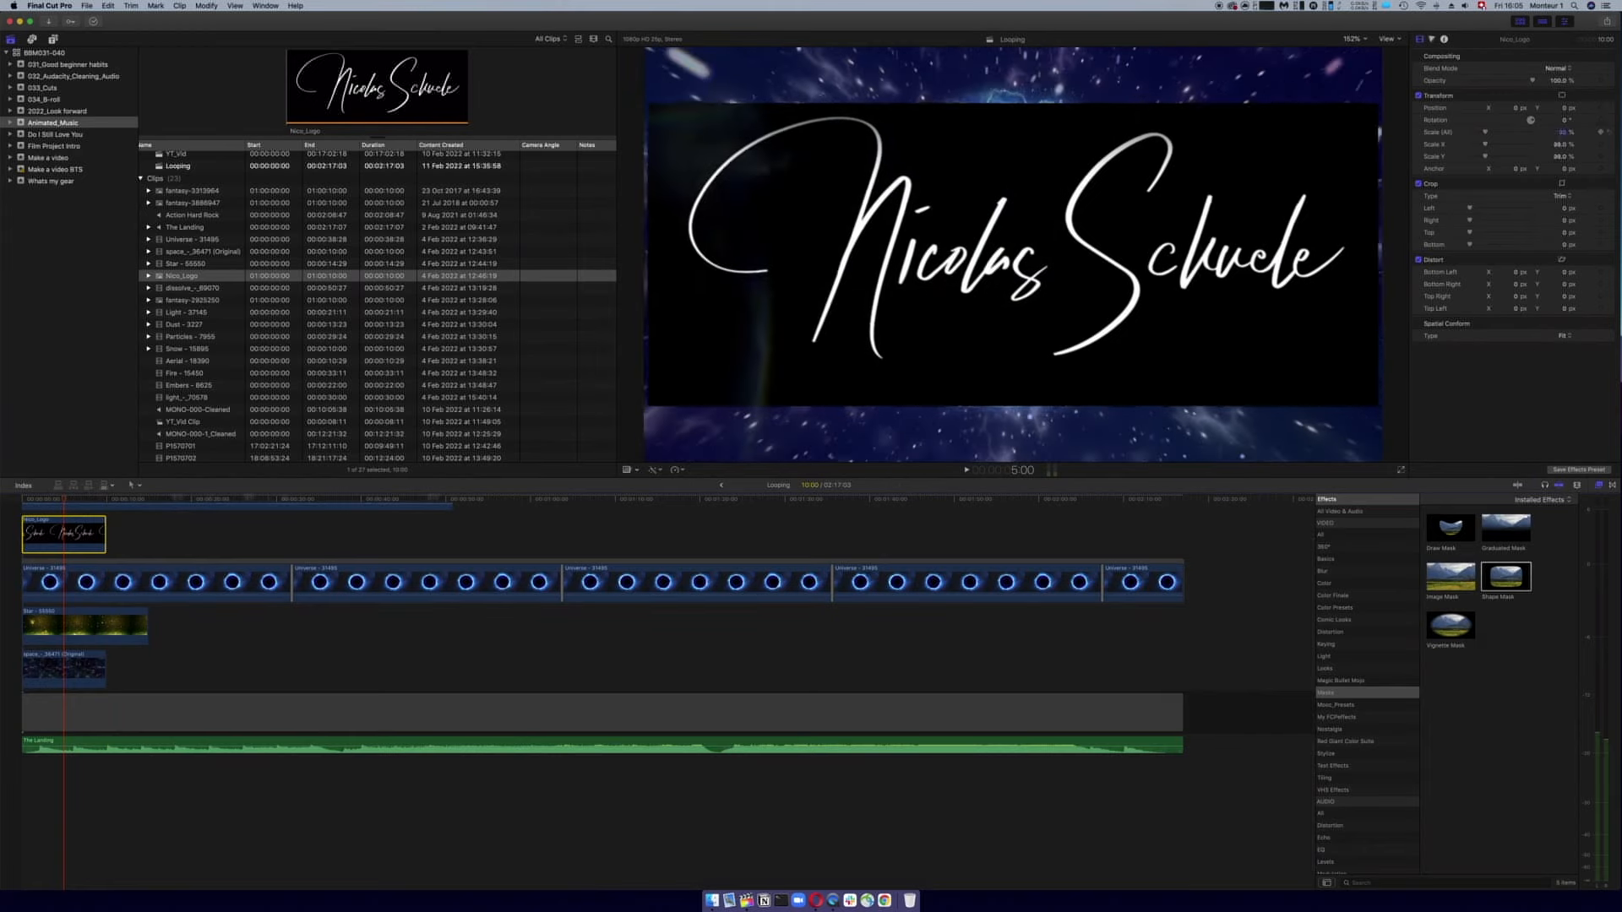
pyautogui.moveTo(1560, 142); pyautogui.dragTo(1560, 170)
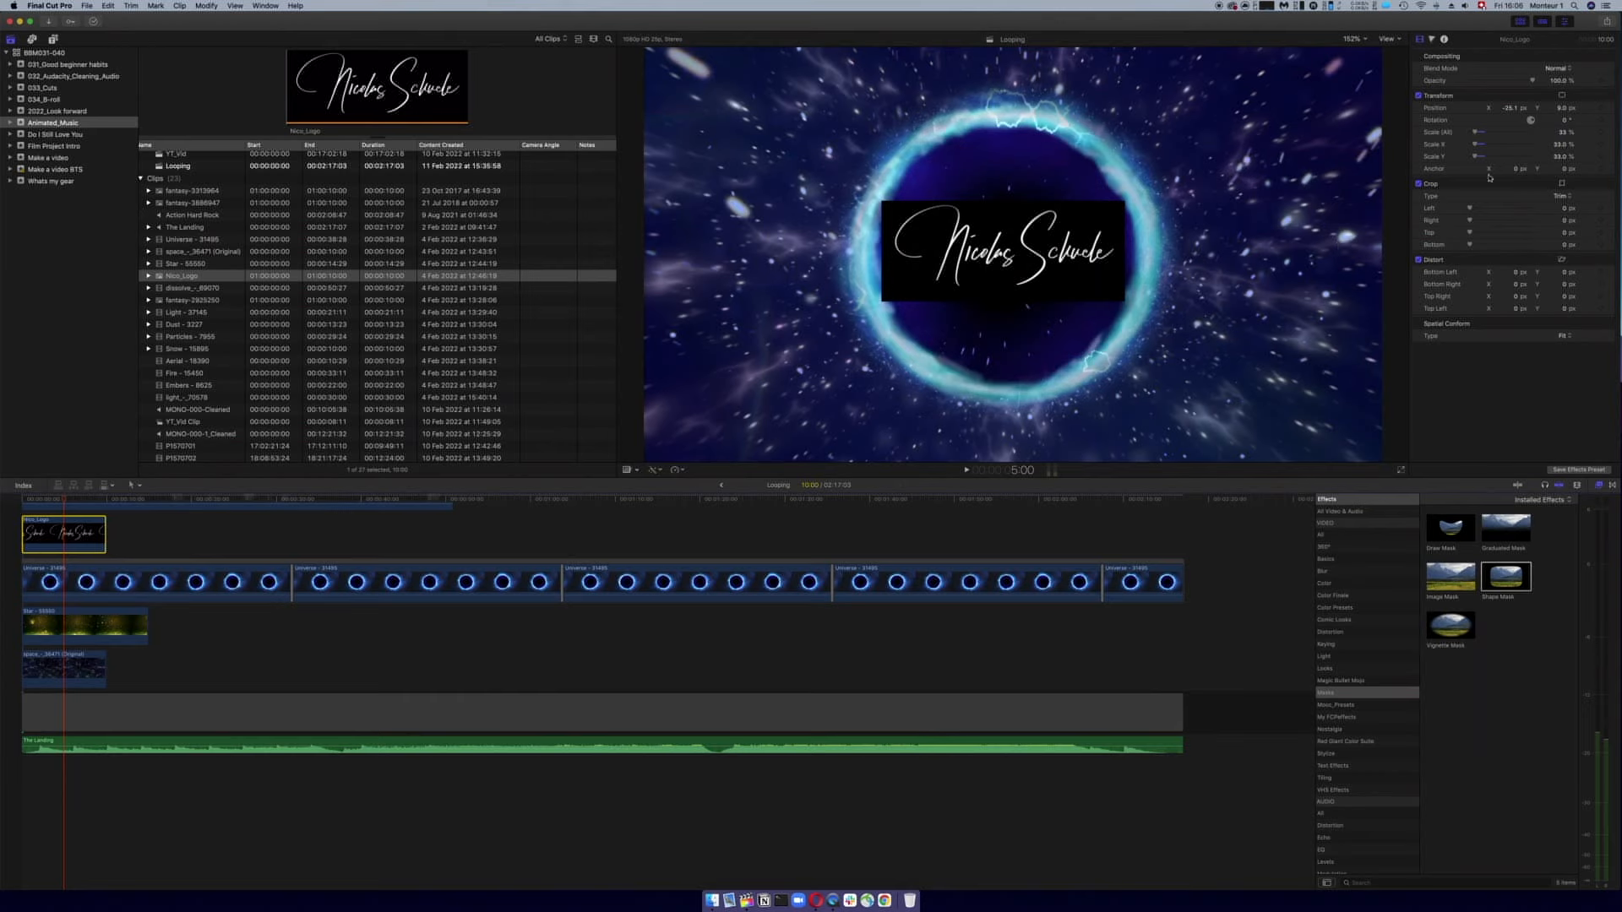
# - Set the signature logo's blend mode to Add and its scale to 35%
pyautogui.click(1564, 69)
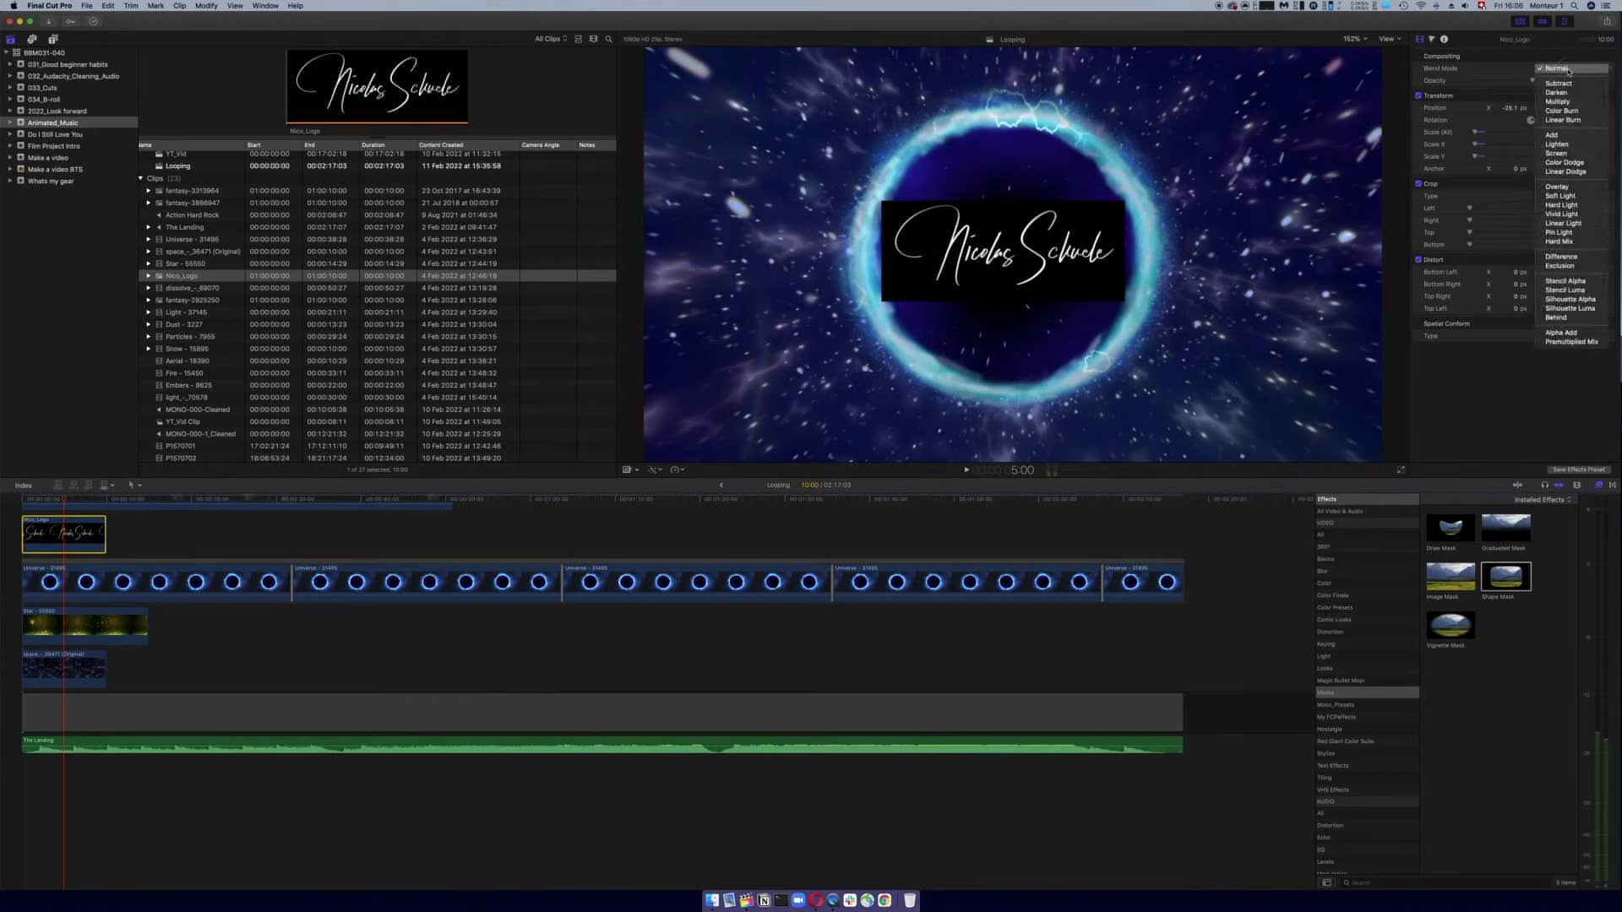
pyautogui.click(1556, 135)
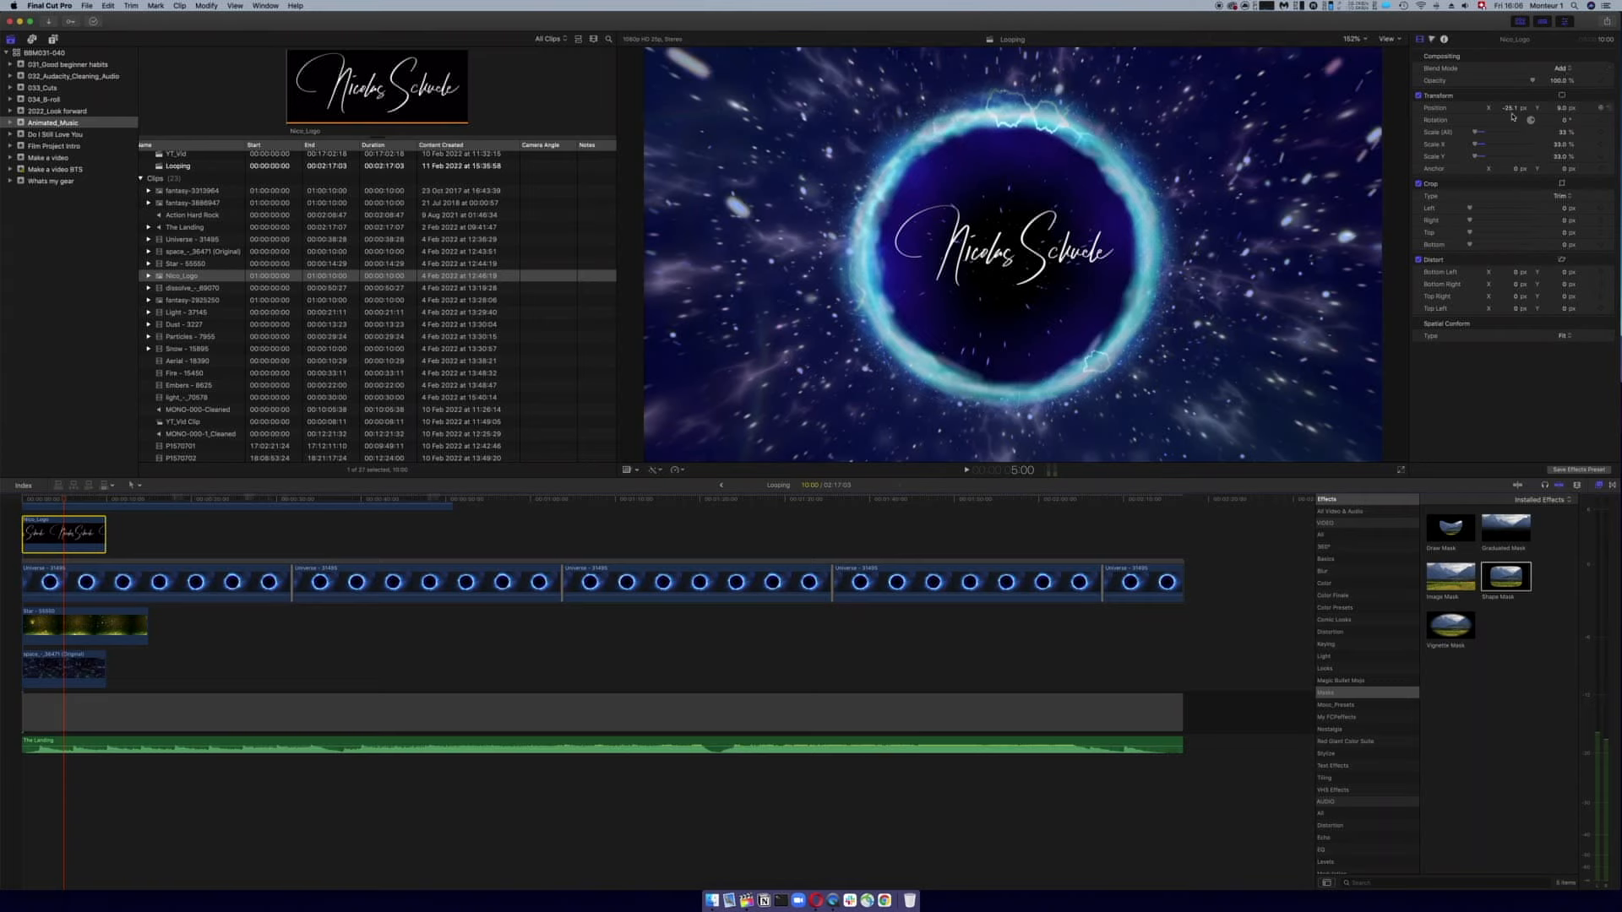
pyautogui.click(1565, 135)
pyautogui.write('35')
pyautogui.press('Return')
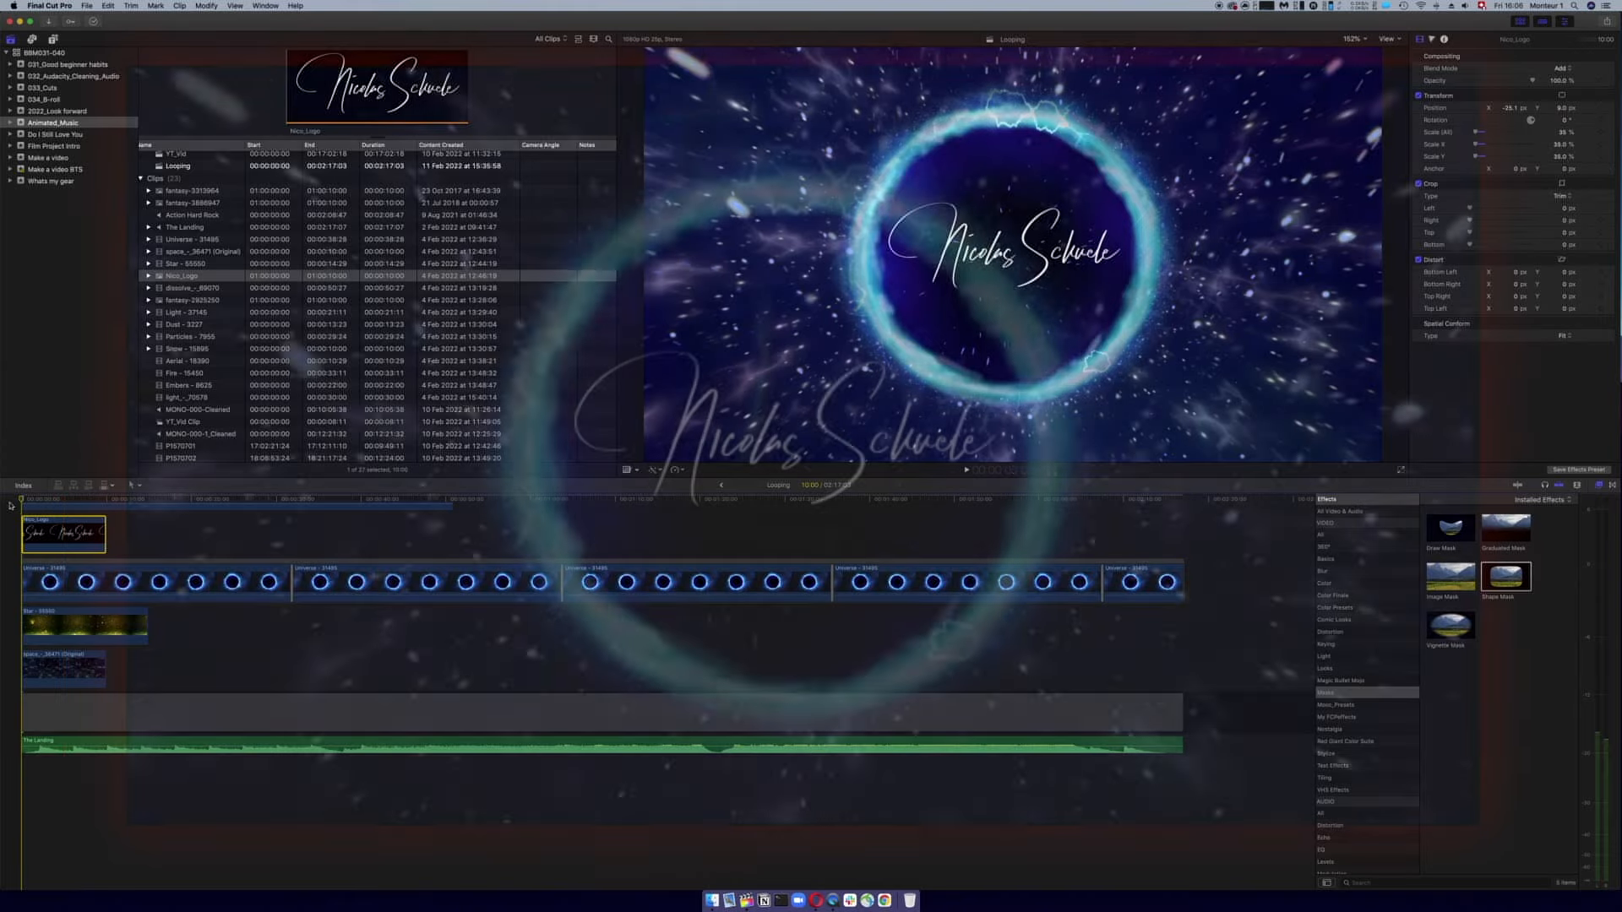
# - Play back the opening seconds of the timeline to check how the logo blends inside the ring
pyautogui.click(22, 504)
pyautogui.press('space')
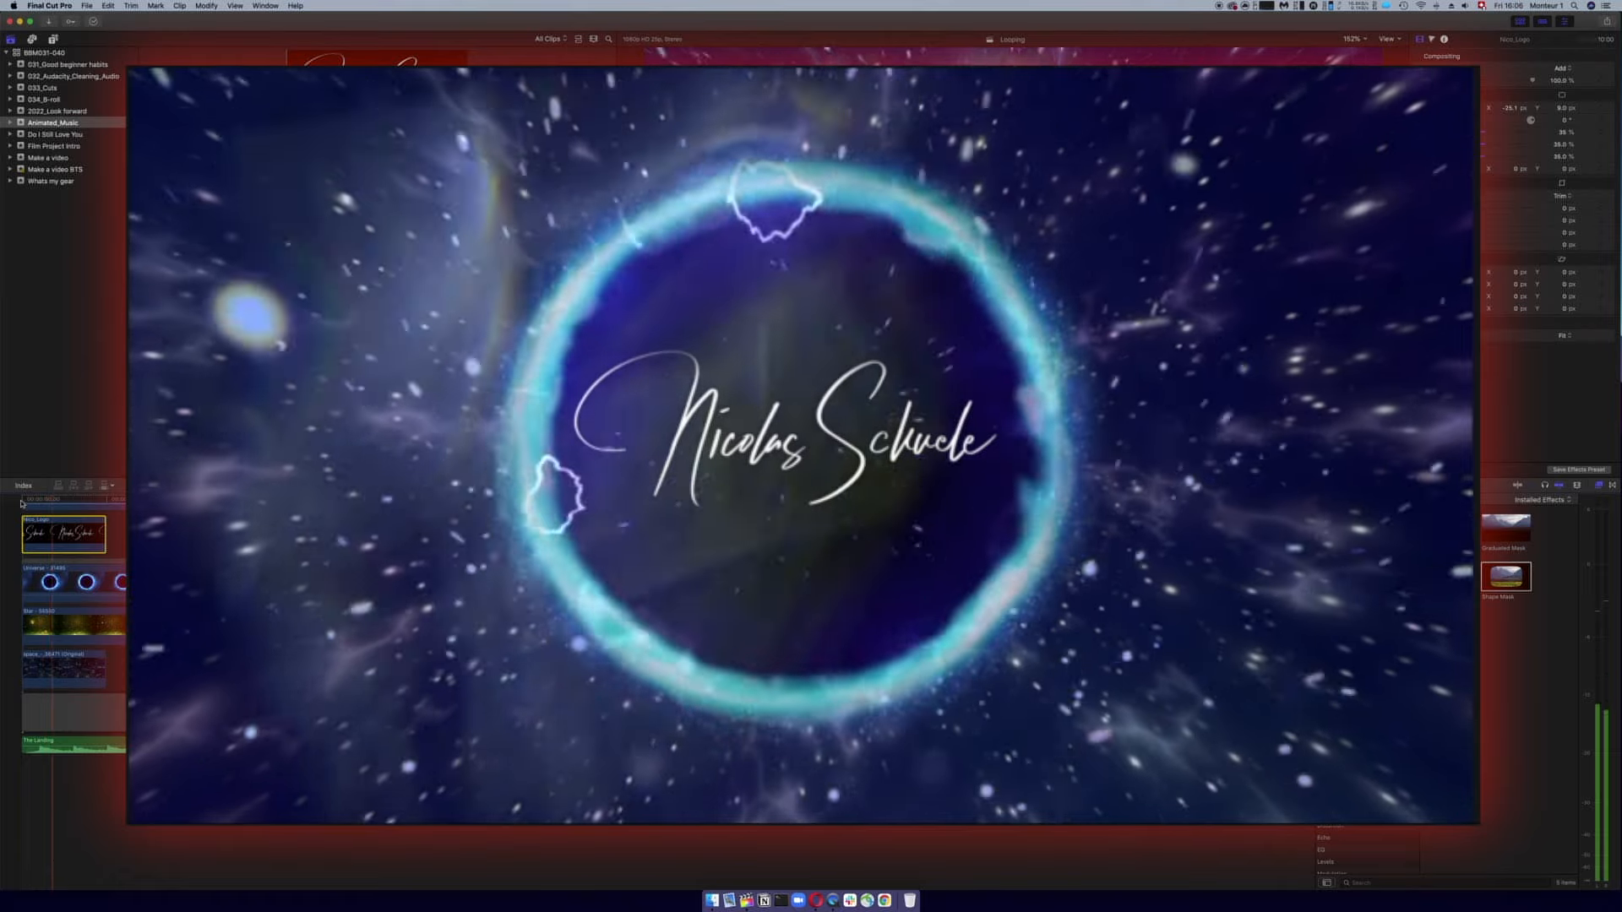
pyautogui.press('space')
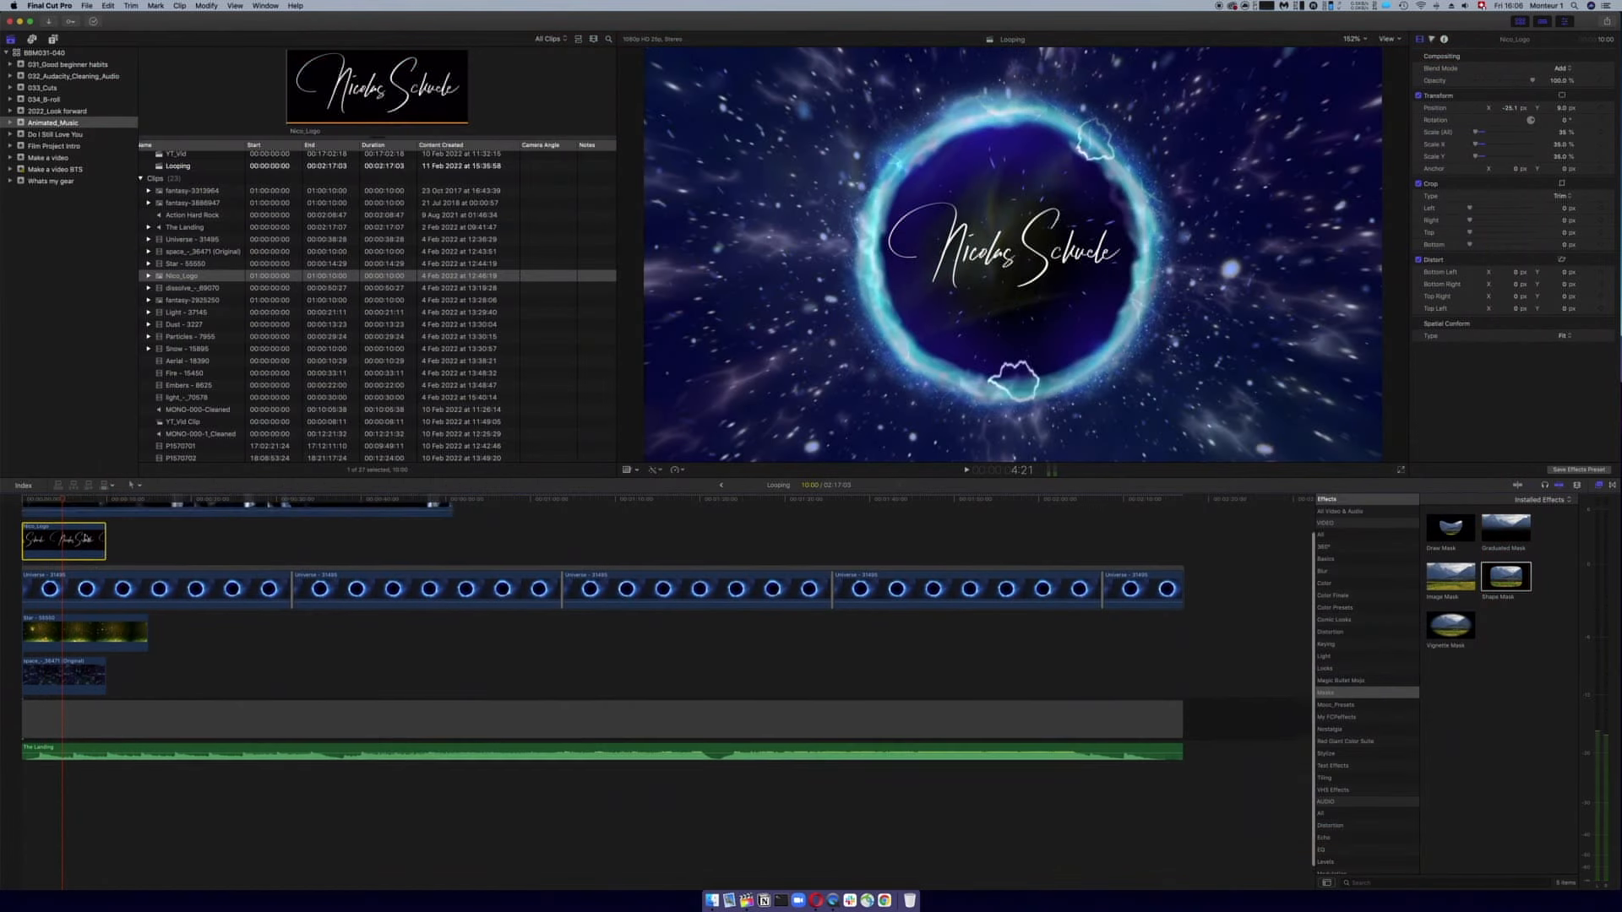
pyautogui.scroll(3, 73, 540)
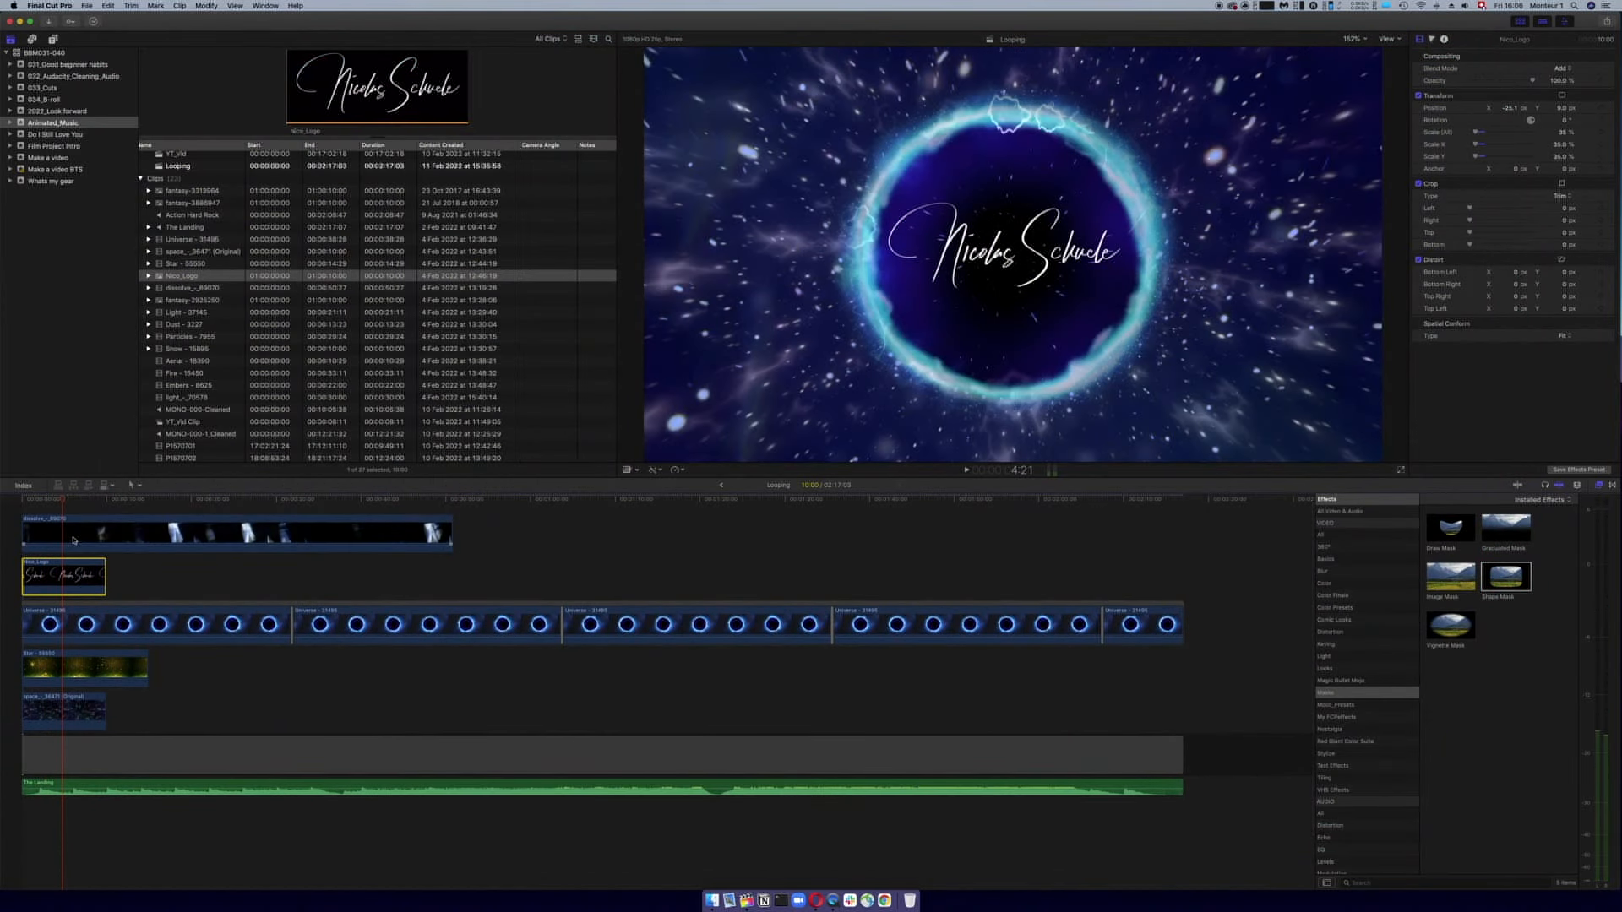
pyautogui.moveTo(62, 501); pyautogui.dragTo(58, 501)
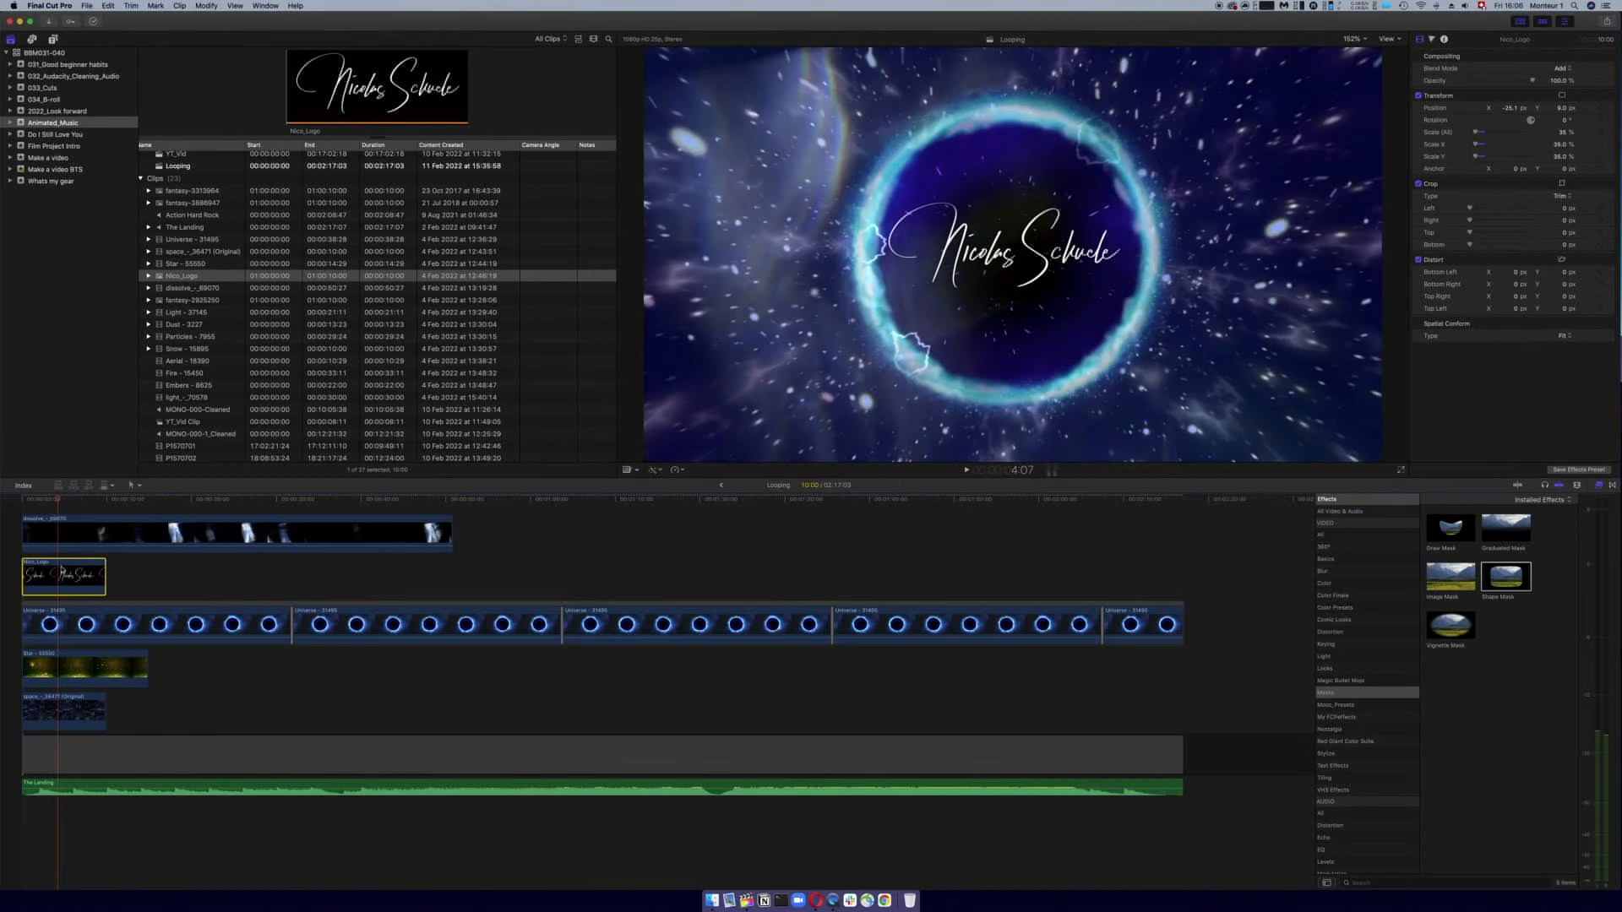
# - Examine the blend settings of the space, Star, logo and dissolve layers one after another near the four-second mark
pyautogui.click(59, 714)
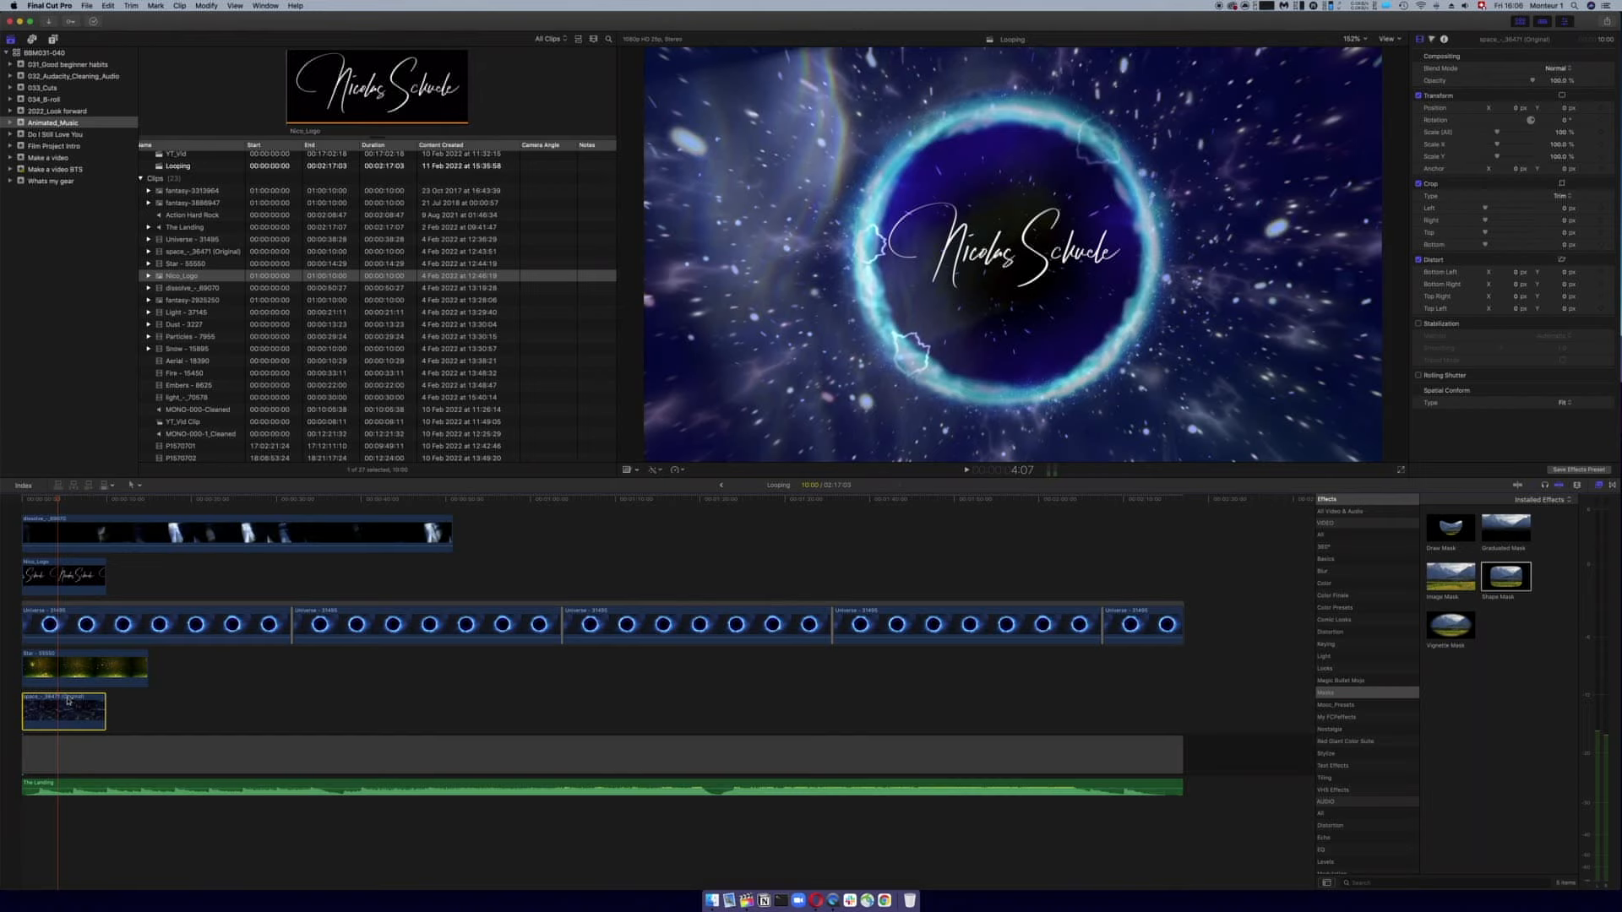
pyautogui.click(67, 669)
pyautogui.click(69, 593)
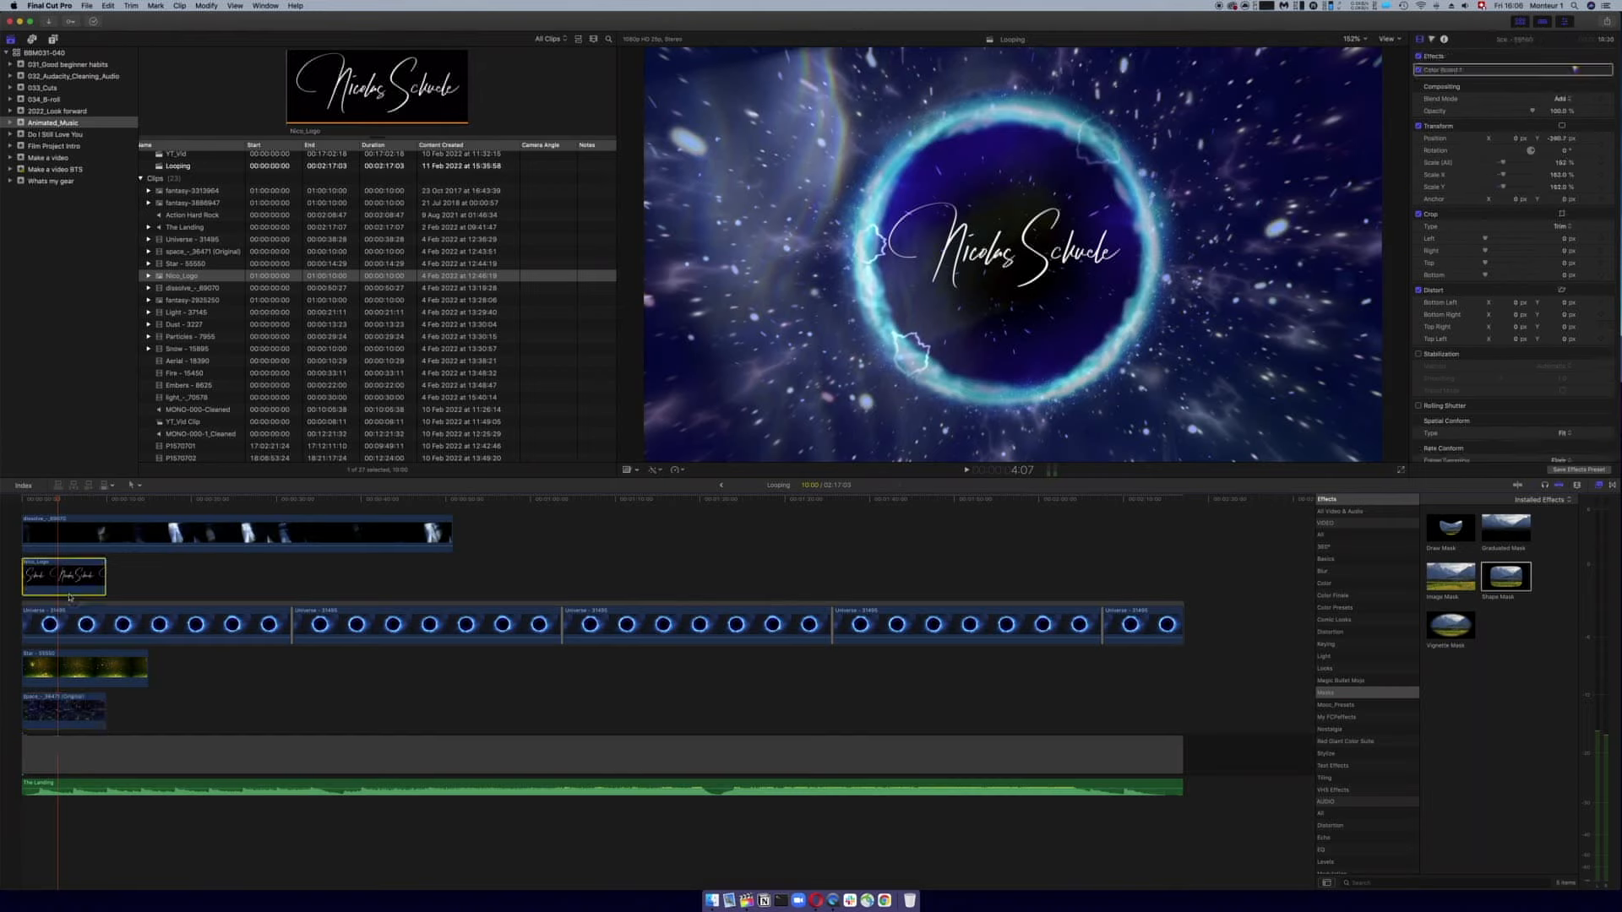
pyautogui.click(74, 543)
pyautogui.click(62, 681)
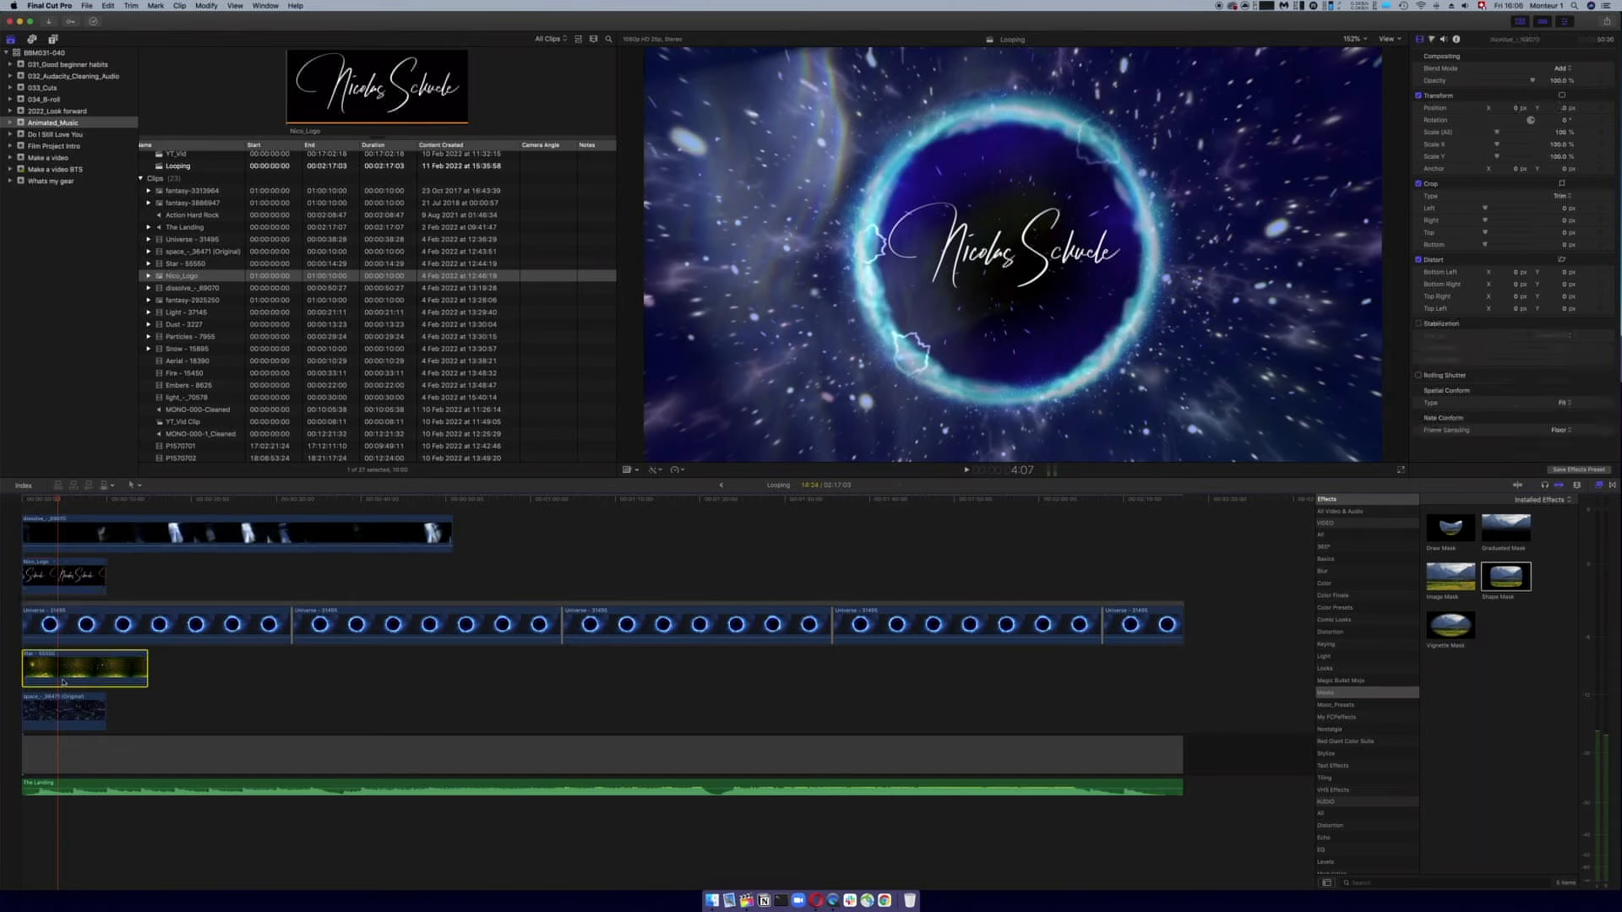
pyautogui.click(74, 705)
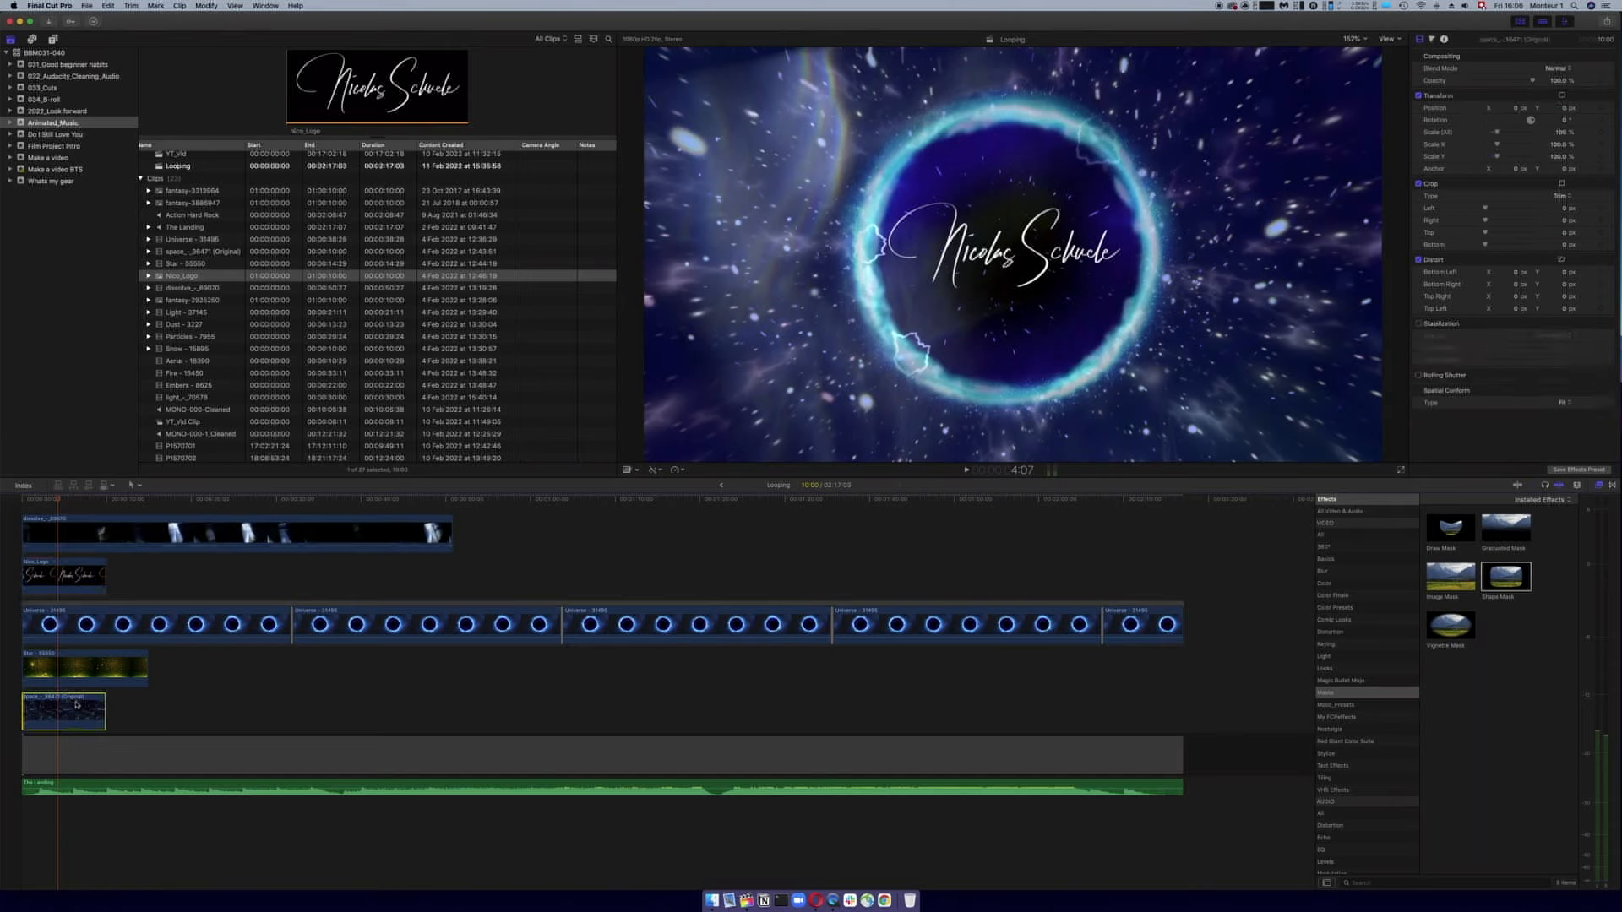
pyautogui.click(66, 531)
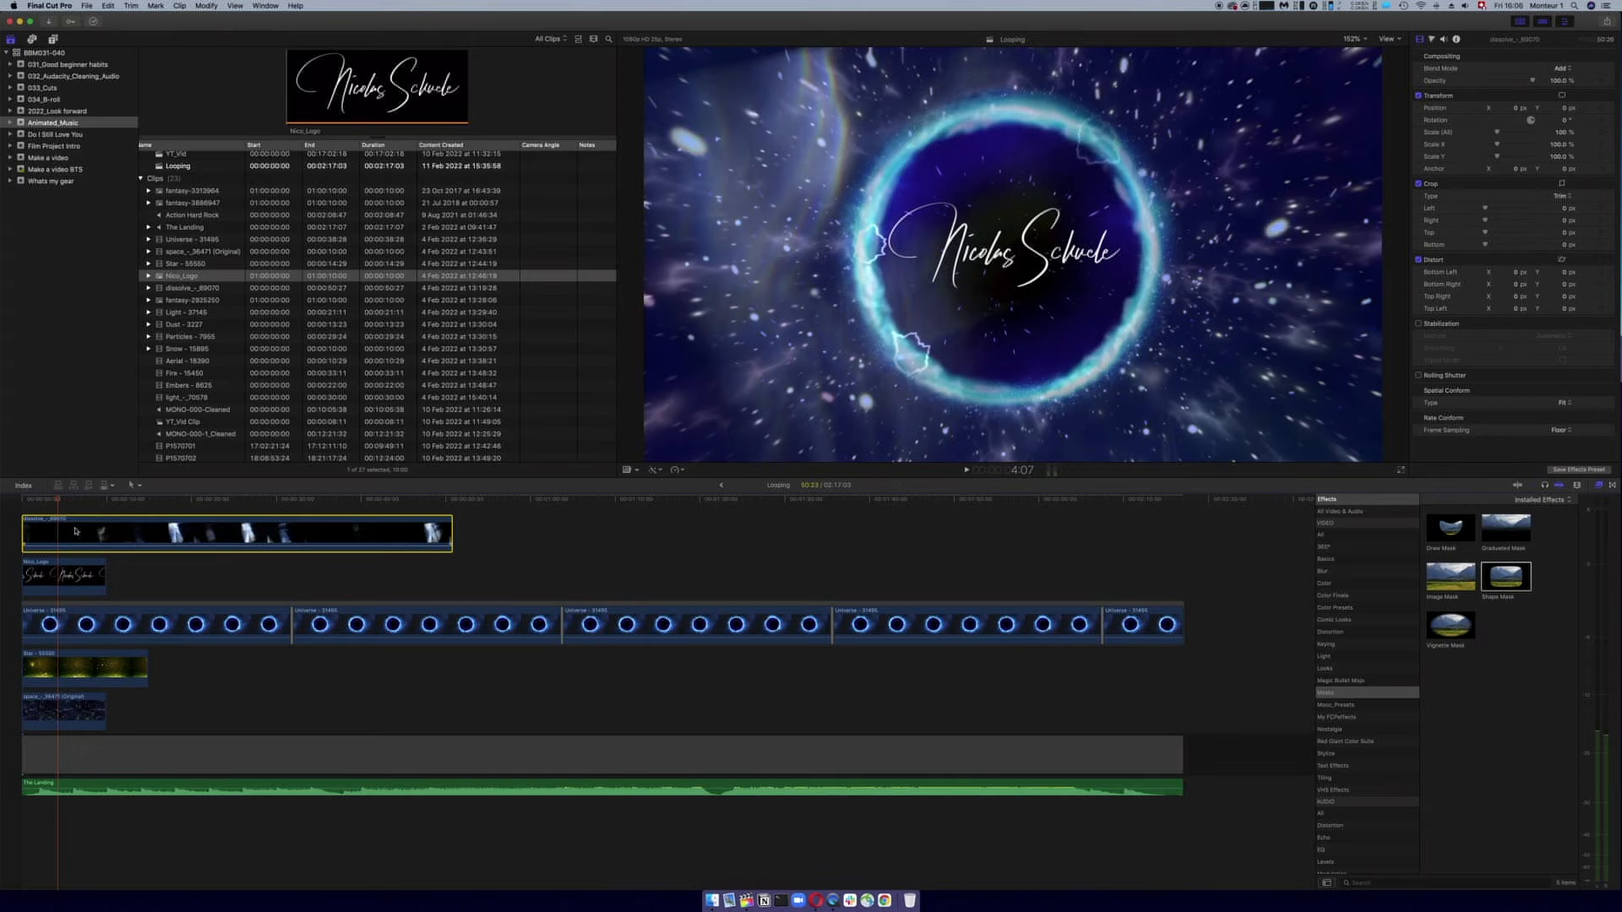
pyautogui.click(63, 504)
pyautogui.moveTo(63, 503); pyautogui.dragTo(59, 502)
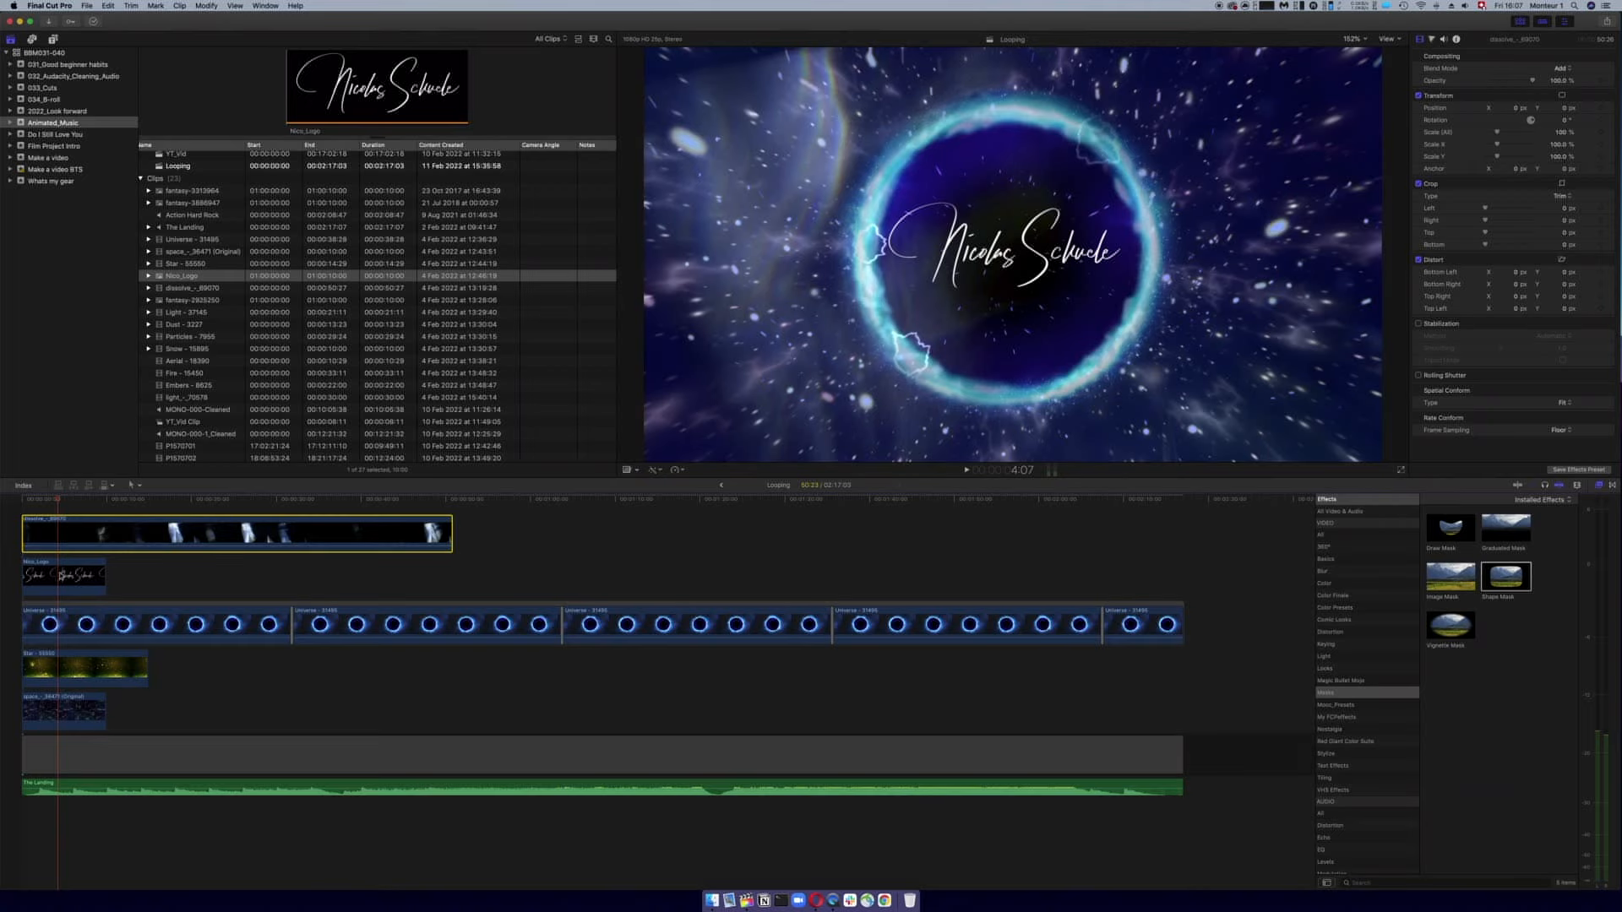
# - Extend the signature logo clip to the end of the Universe clips so it spans the whole timeline
pyautogui.click(61, 575)
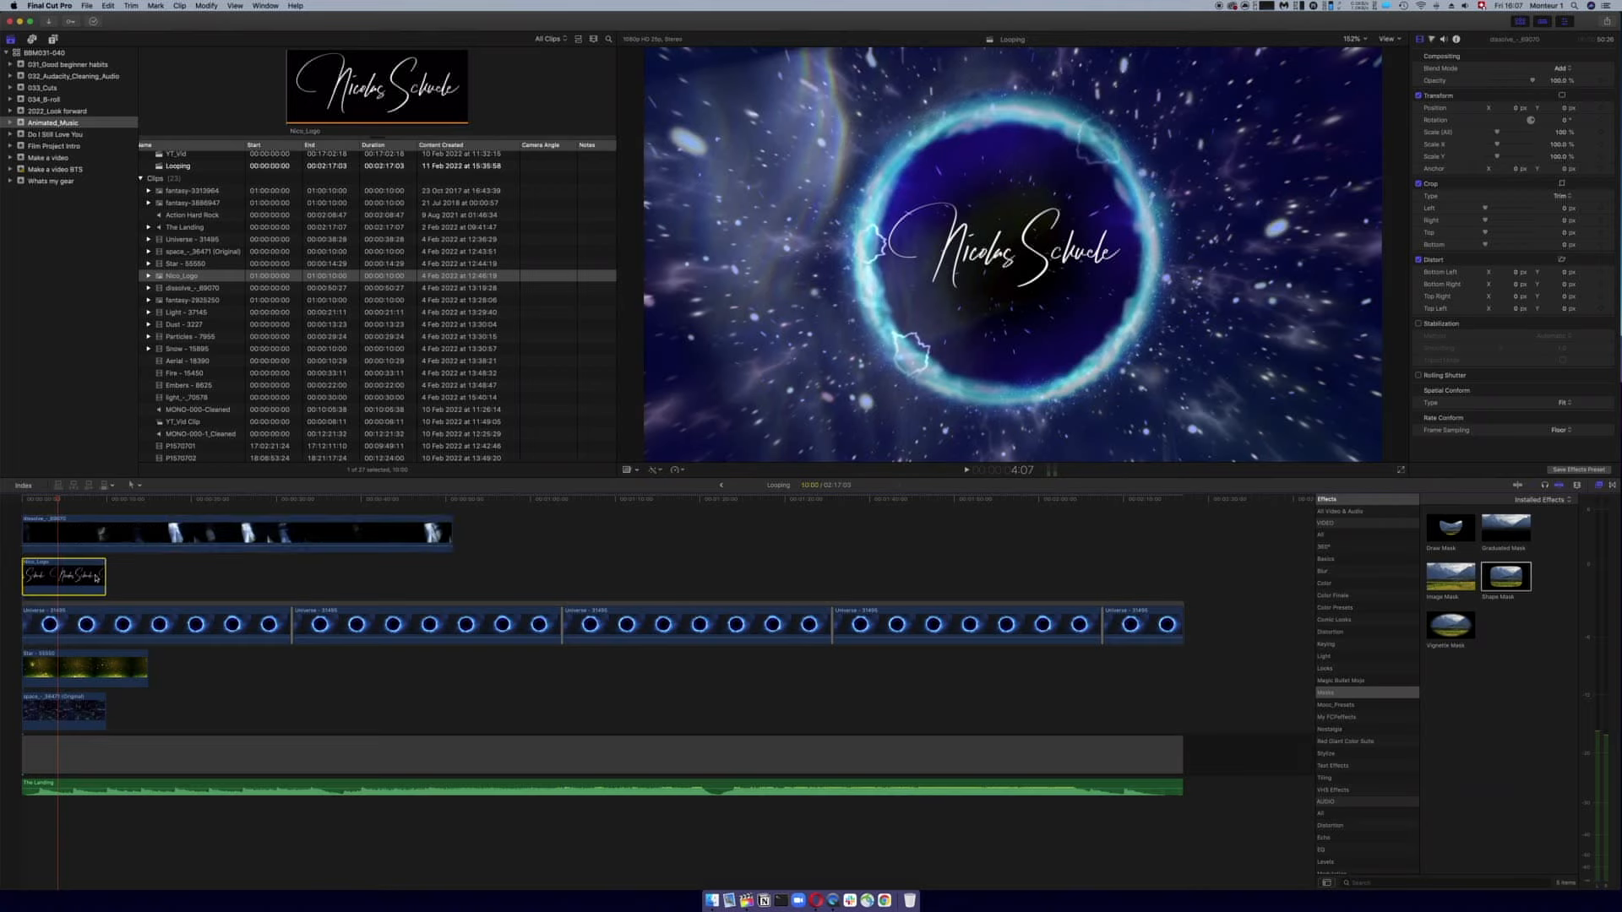
pyautogui.moveTo(104, 575); pyautogui.dragTo(1179, 589)
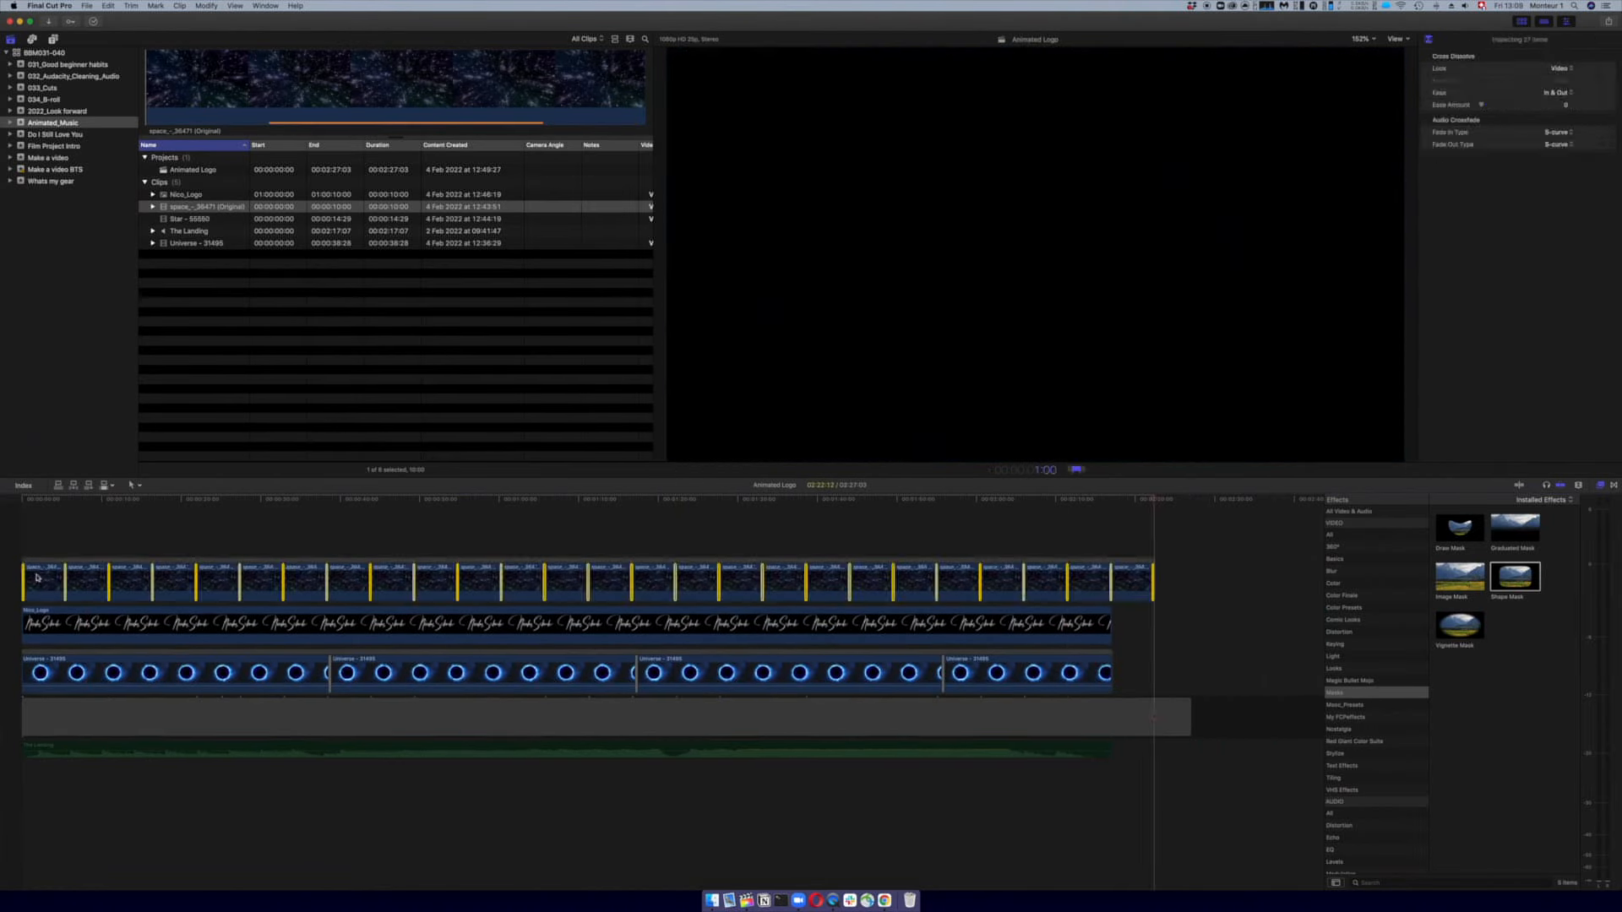
# - Check the rendering progress in Background Tasks and play back the layered Animated Logo timeline
pyautogui.click(45, 499)
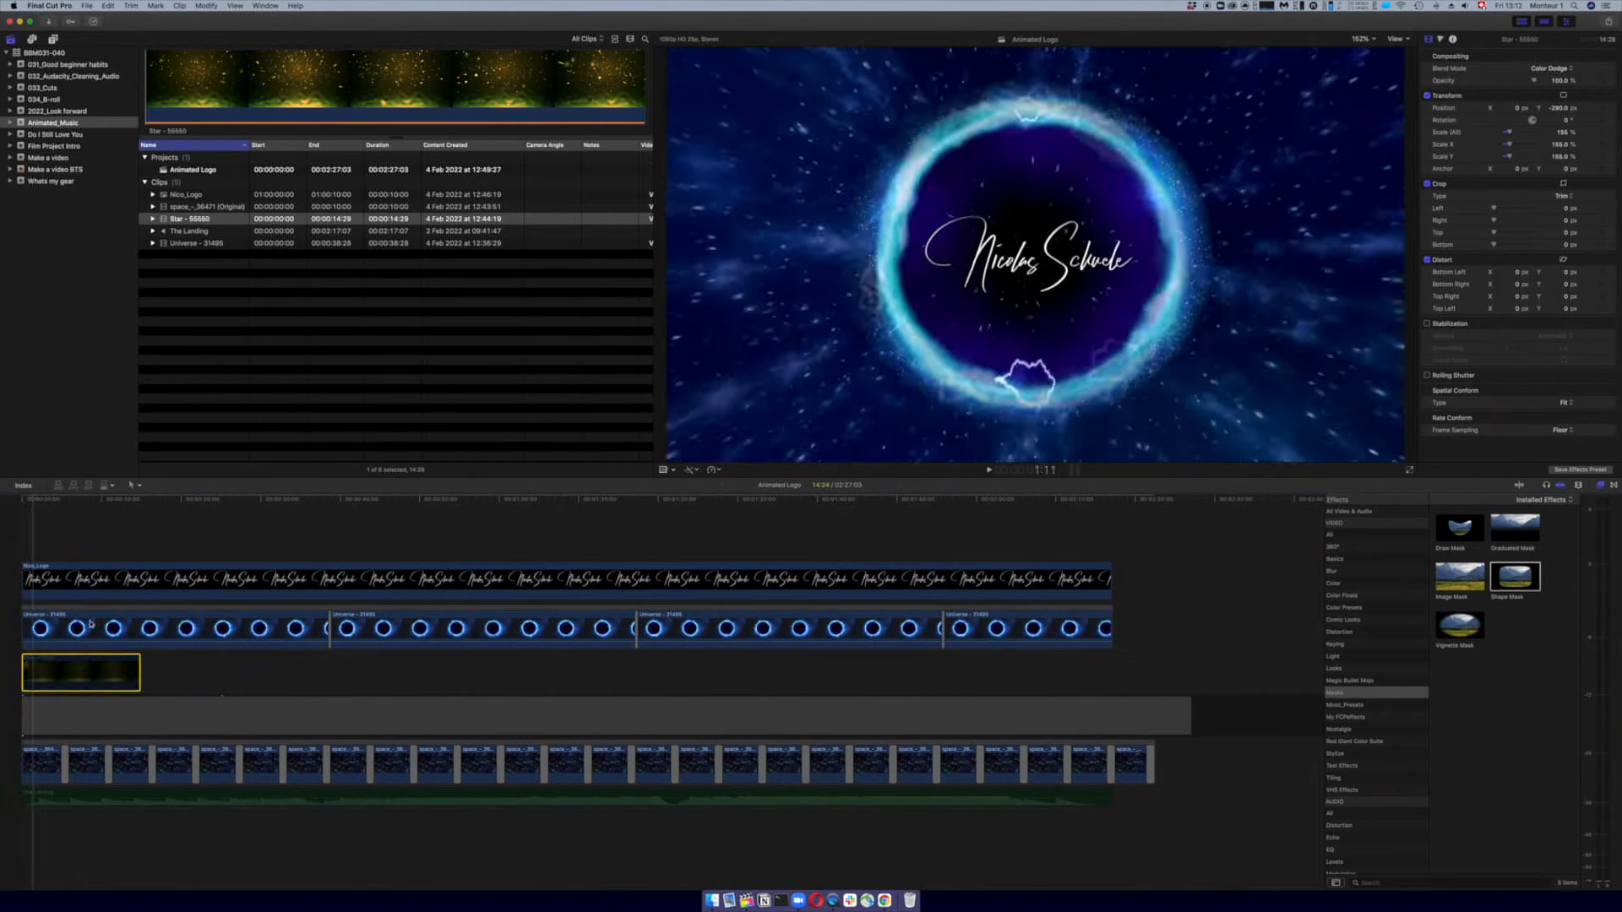
pyautogui.moveTo(193, 575); pyautogui.dragTo(145, 575)
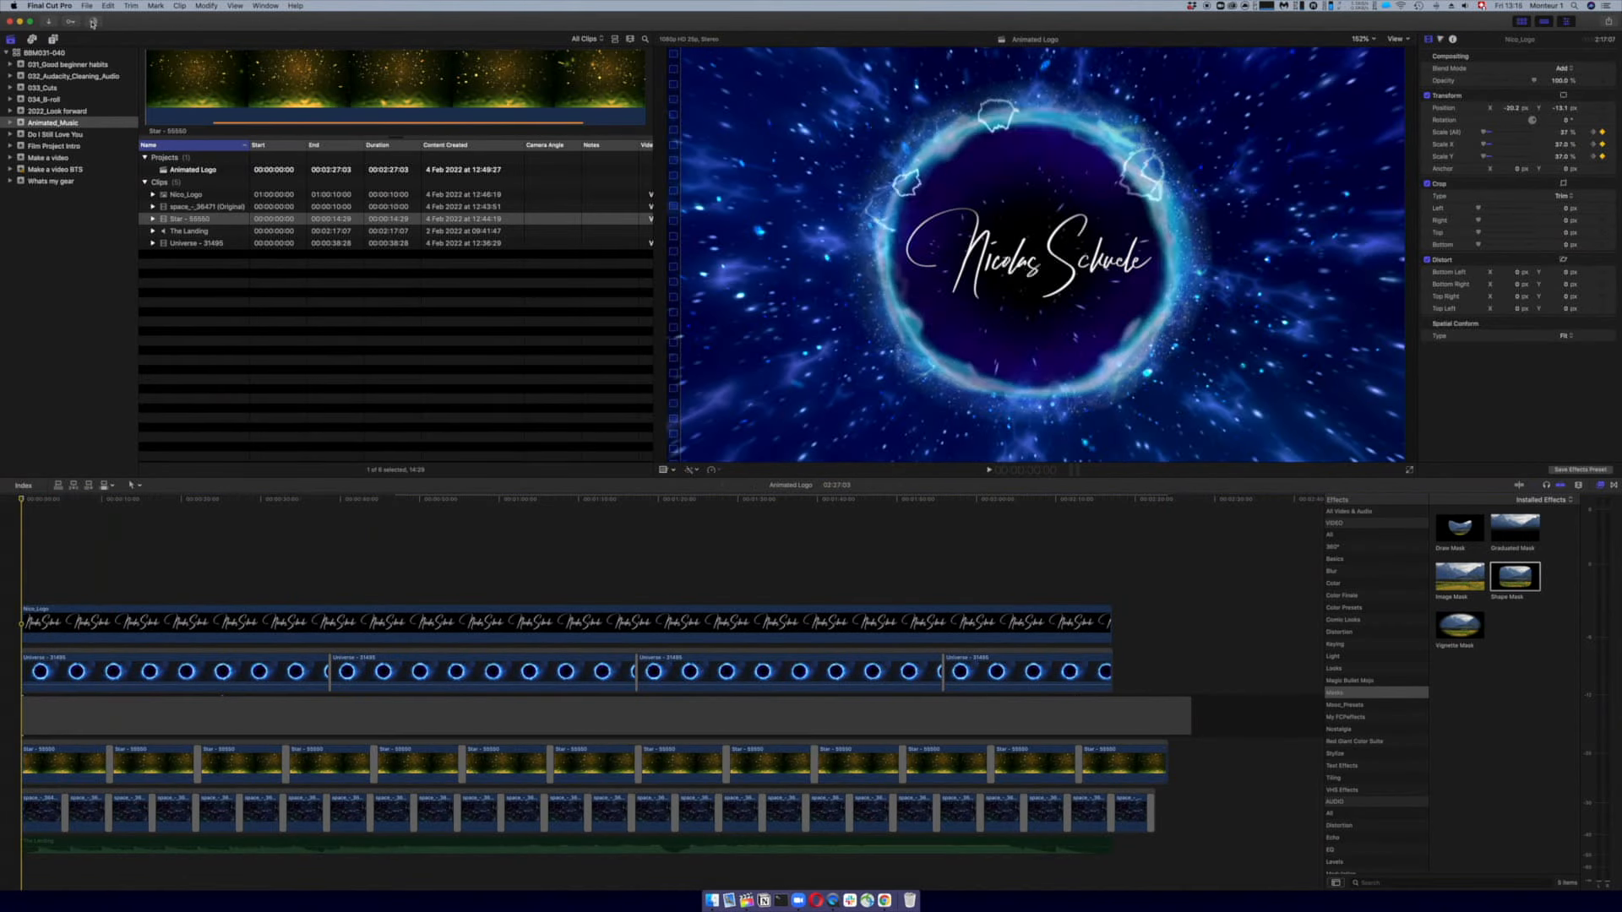
pyautogui.click(93, 21)
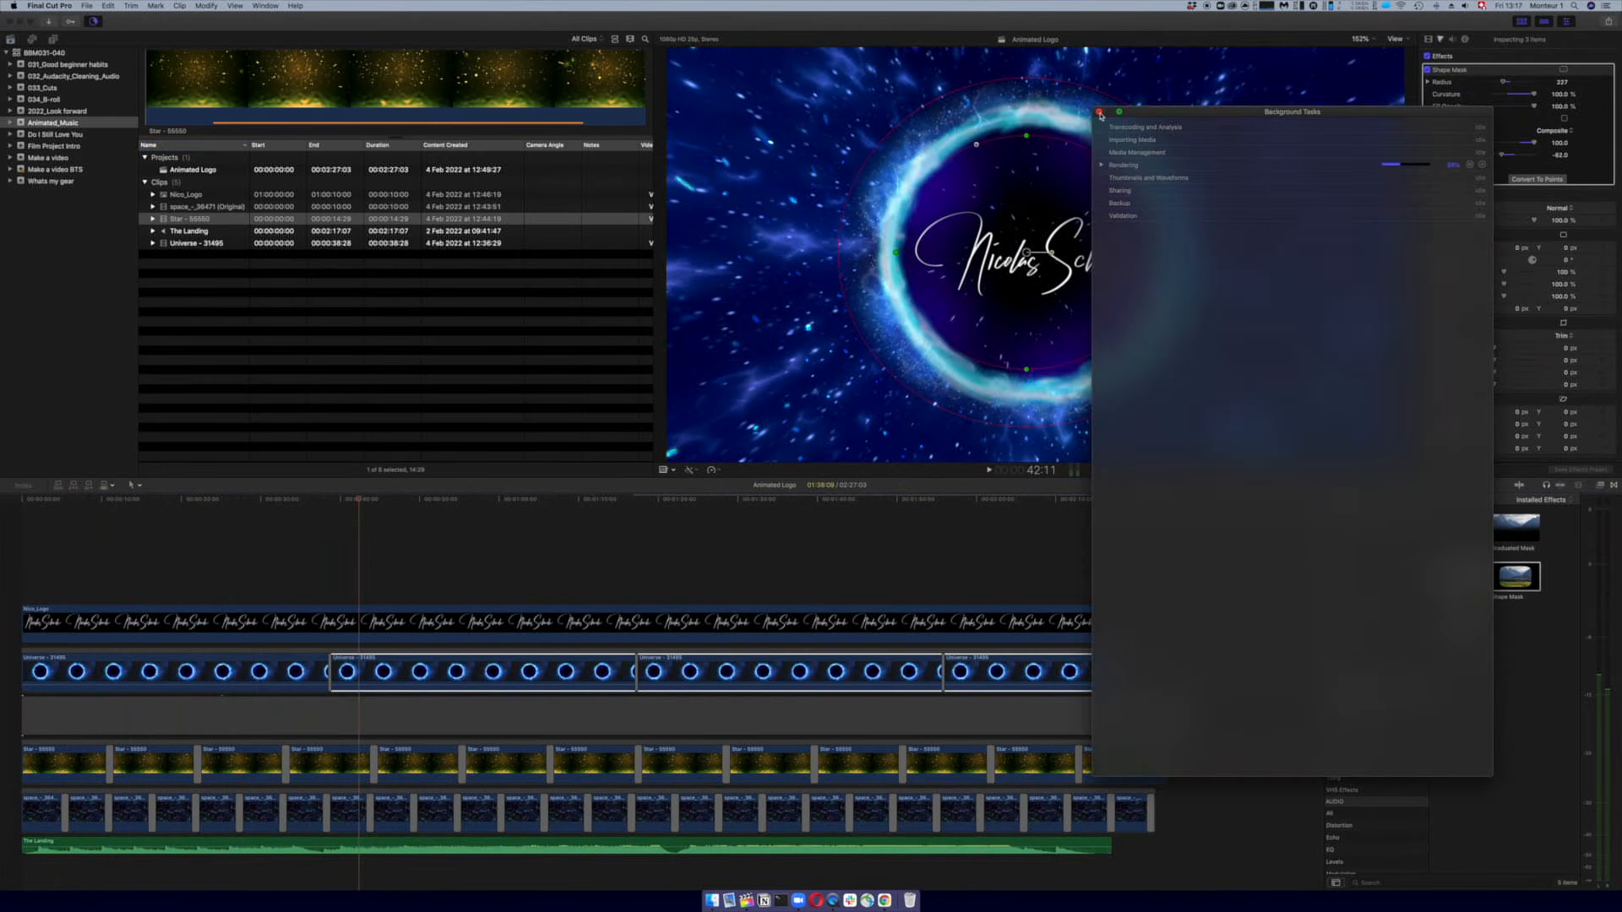
pyautogui.click(1099, 111)
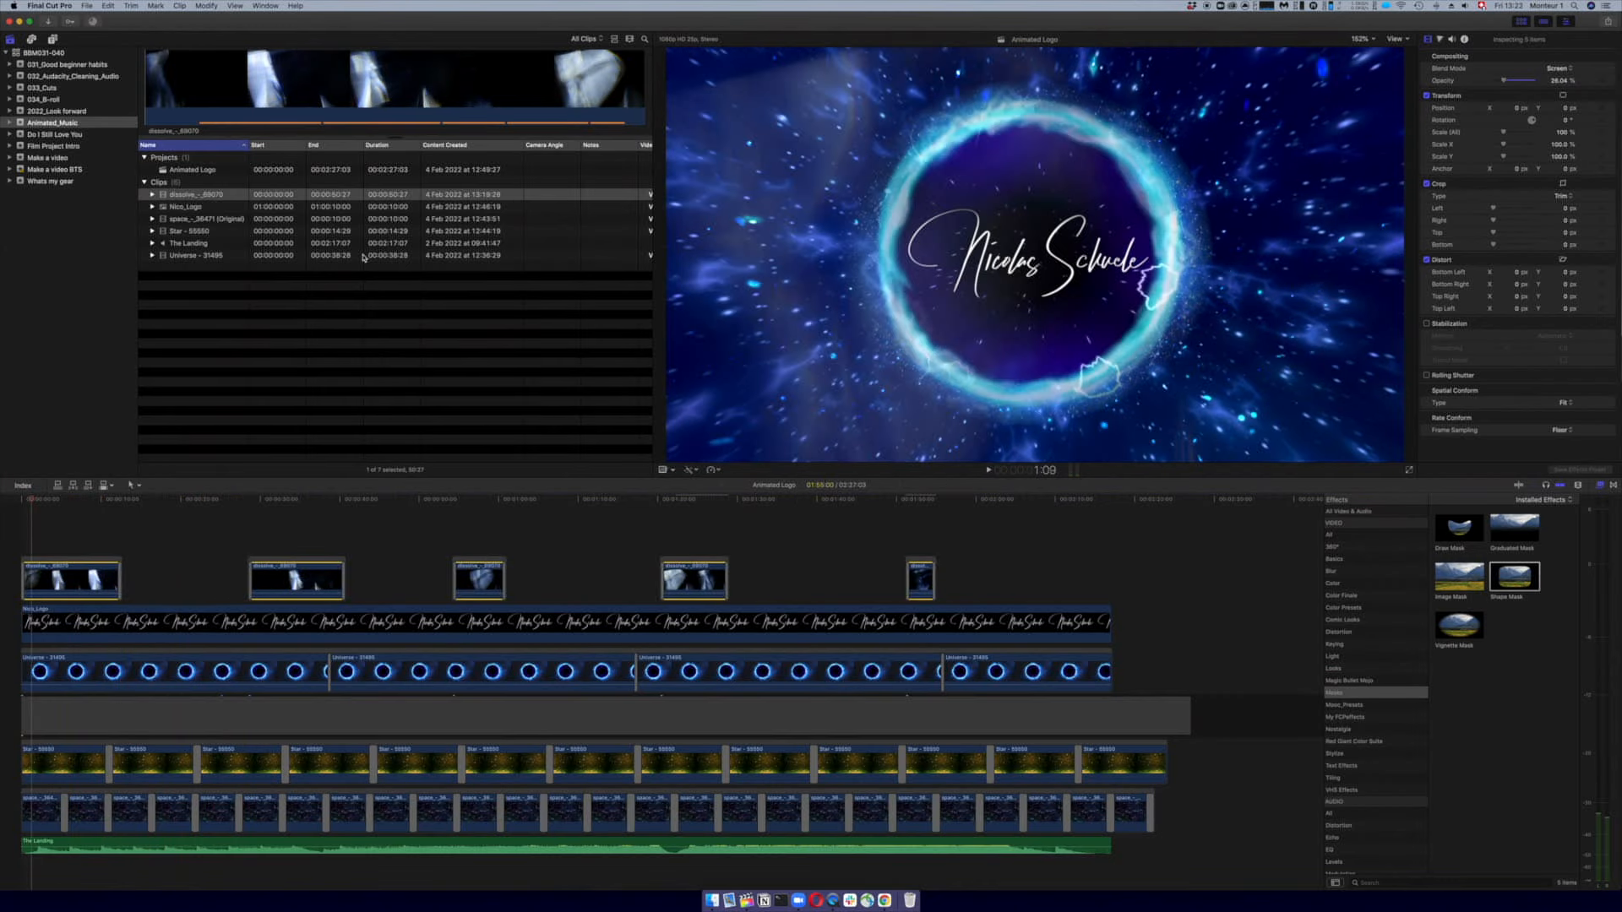
pyautogui.press('space')
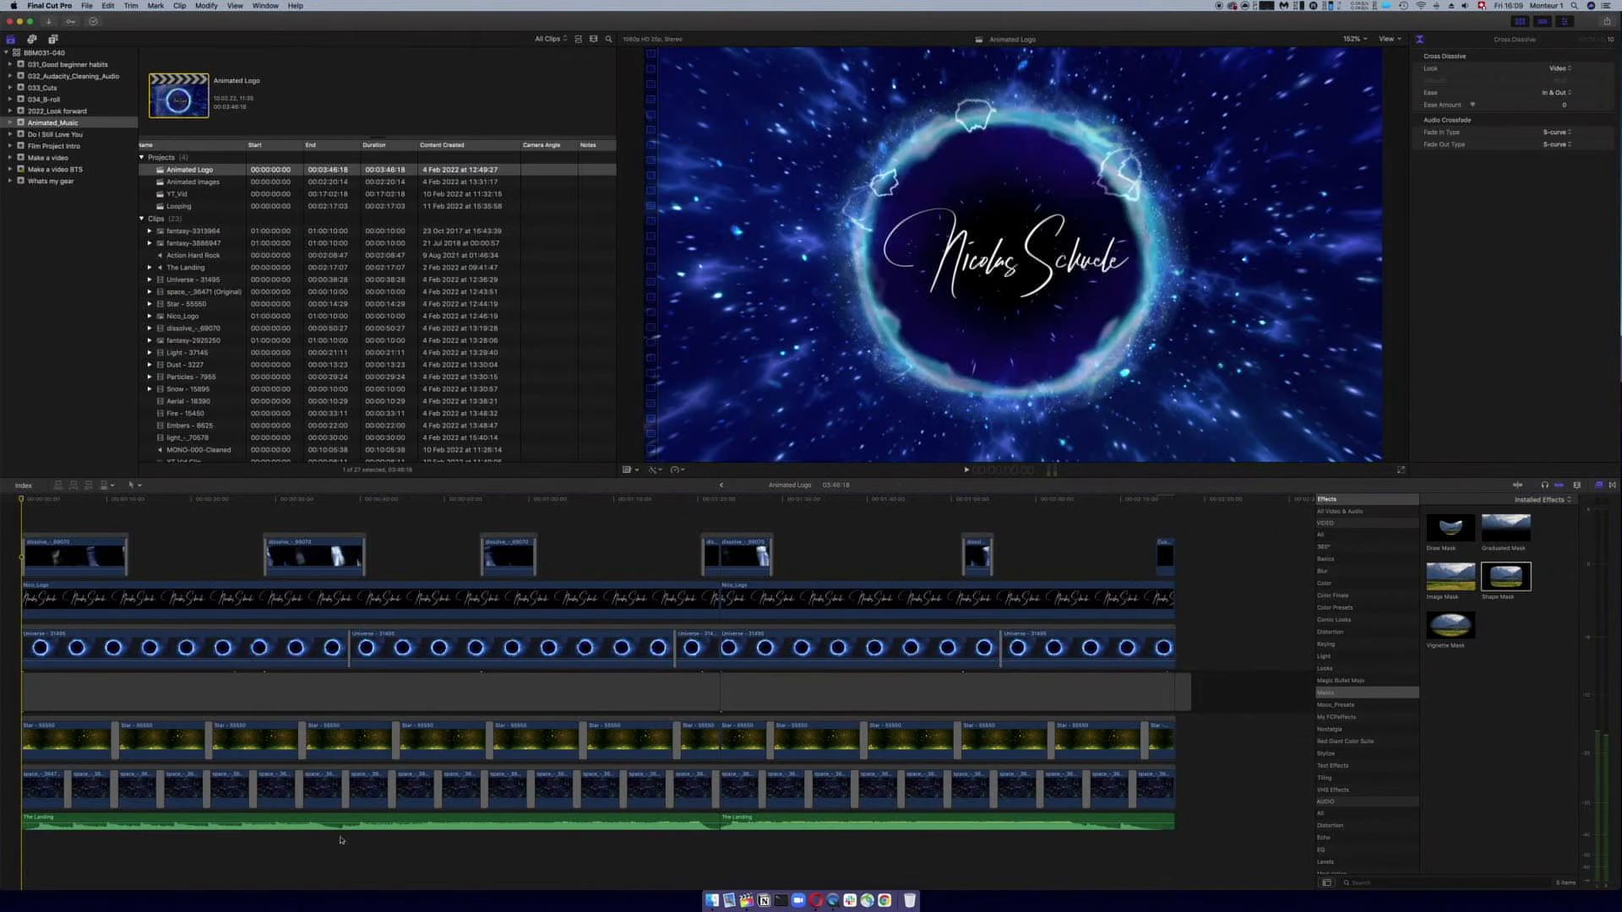
# - Review the Animated Logo project's music, space, Star, Universe, logo and dissolve layers and skim the timeline to its end
pyautogui.click(250, 823)
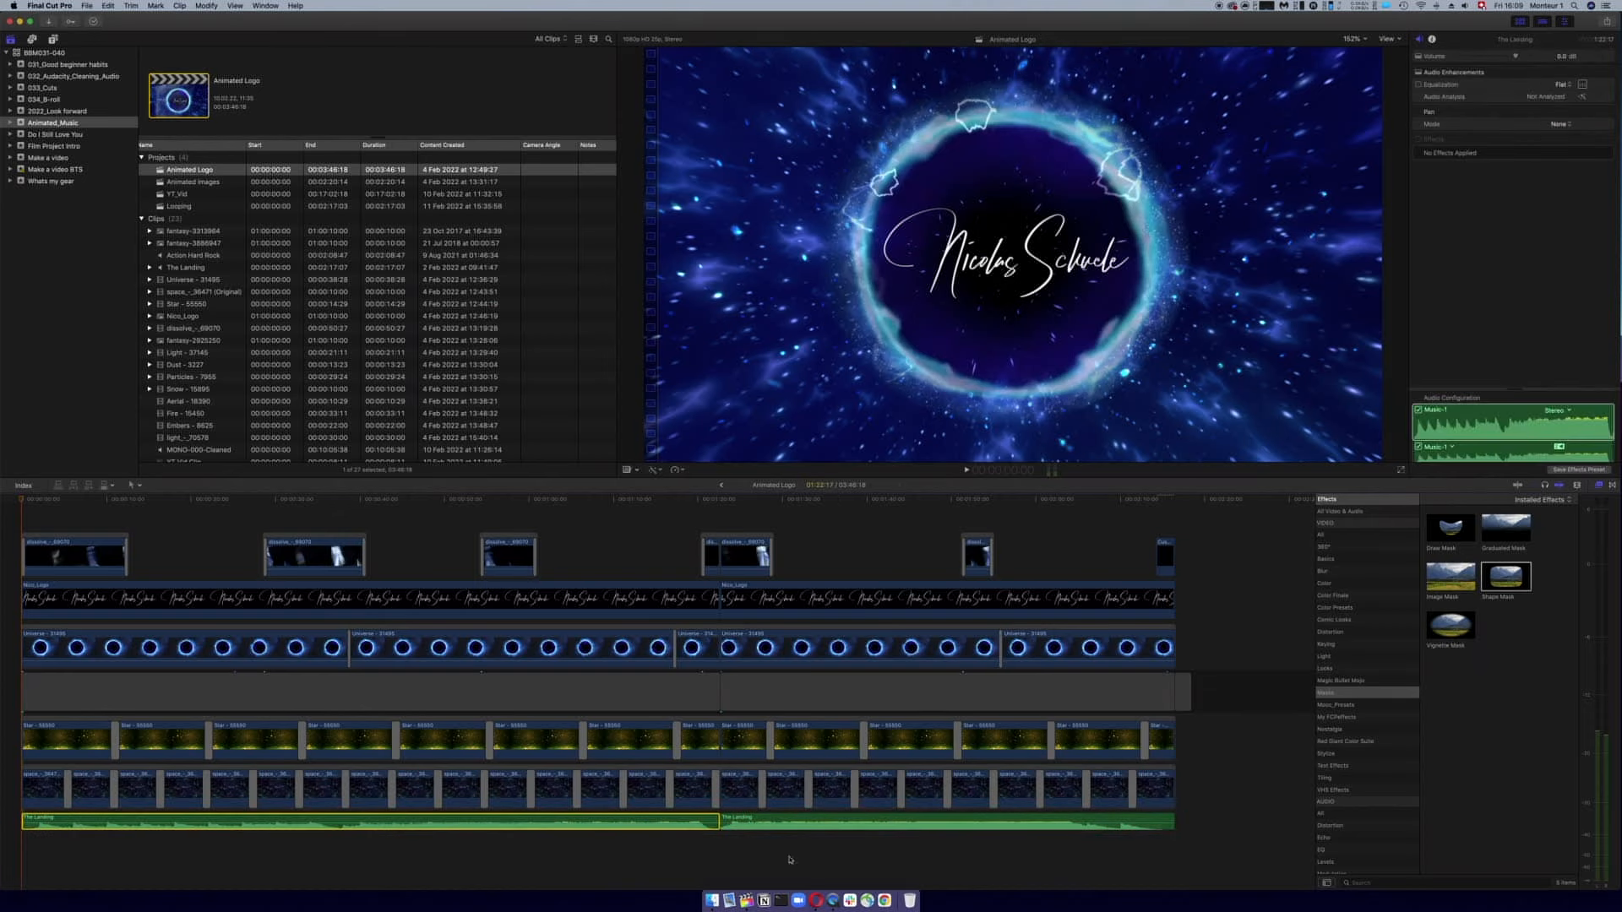
pyautogui.click(667, 852)
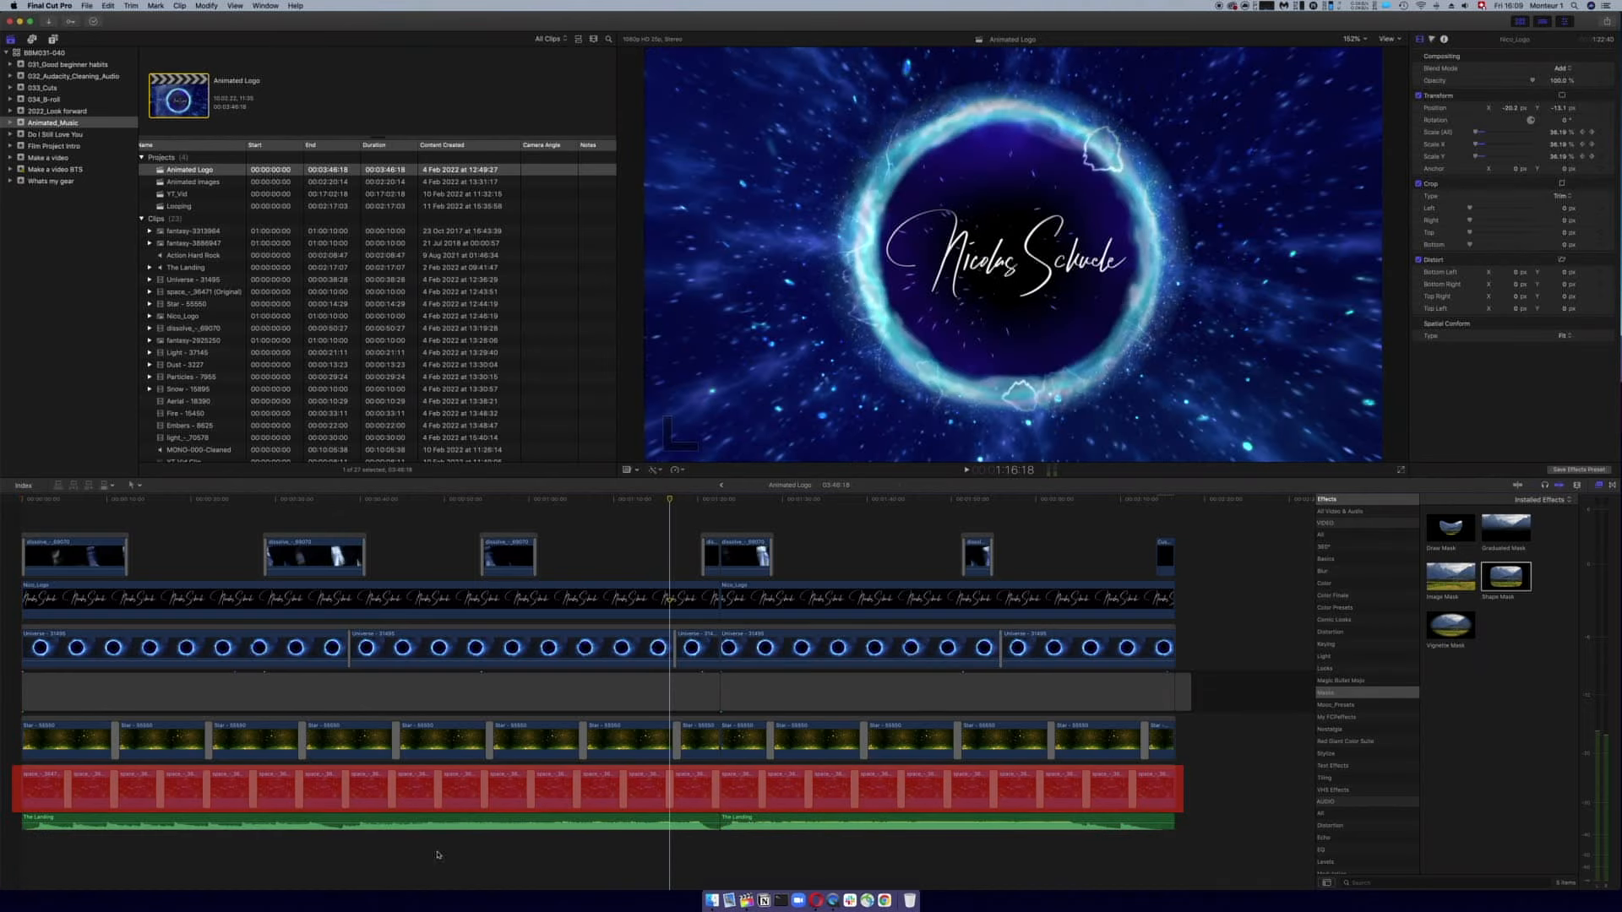
pyautogui.click(49, 786)
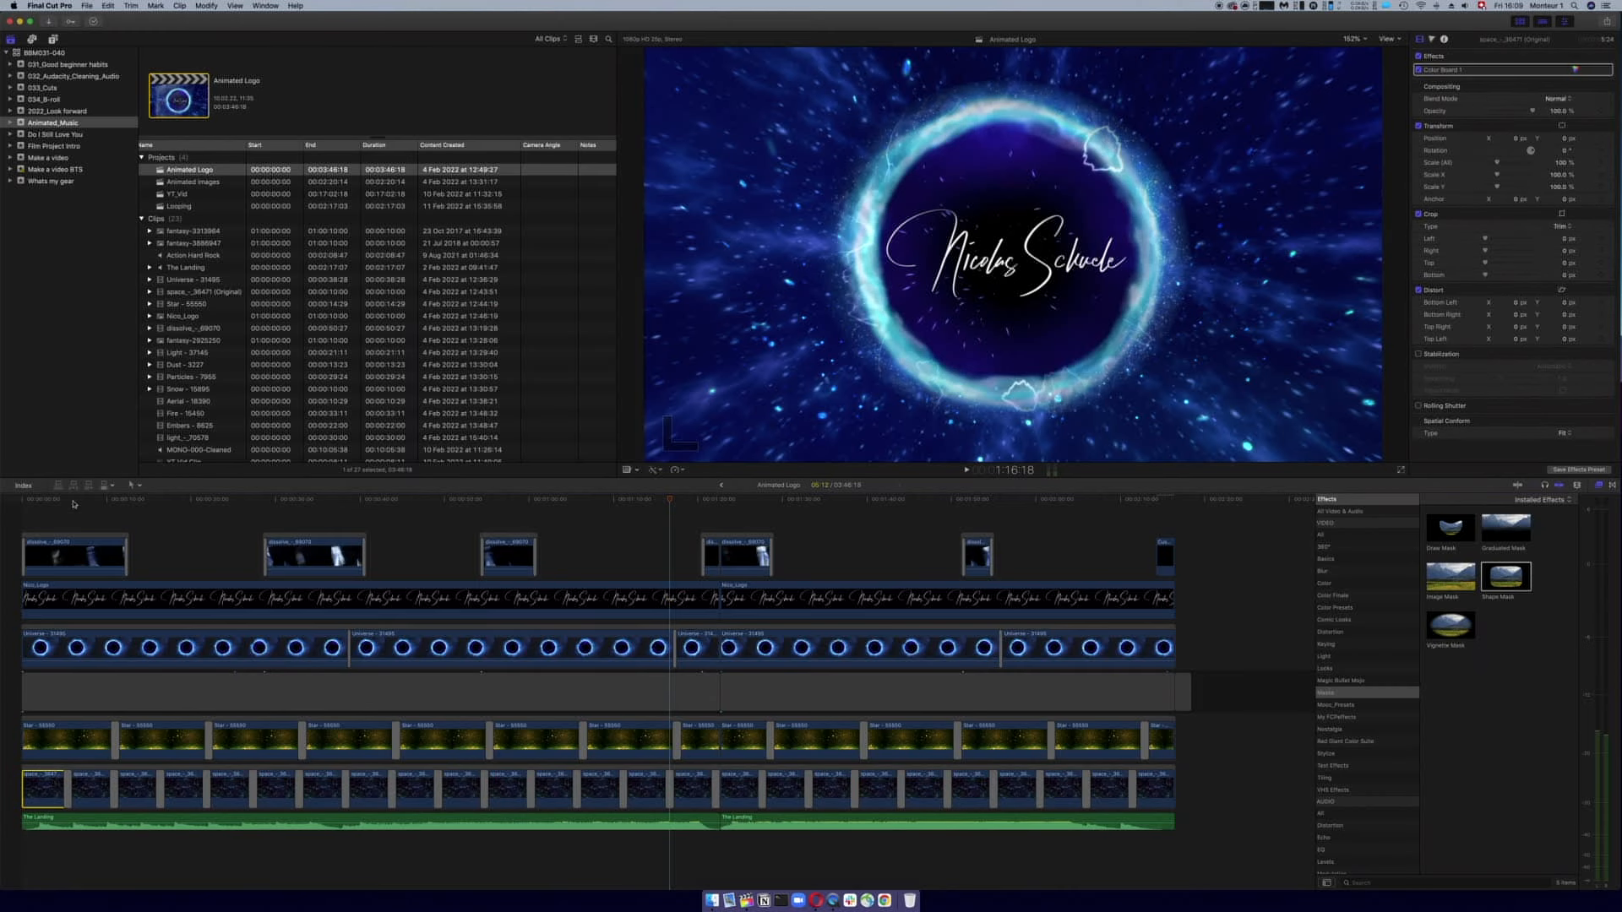
pyautogui.click(40, 500)
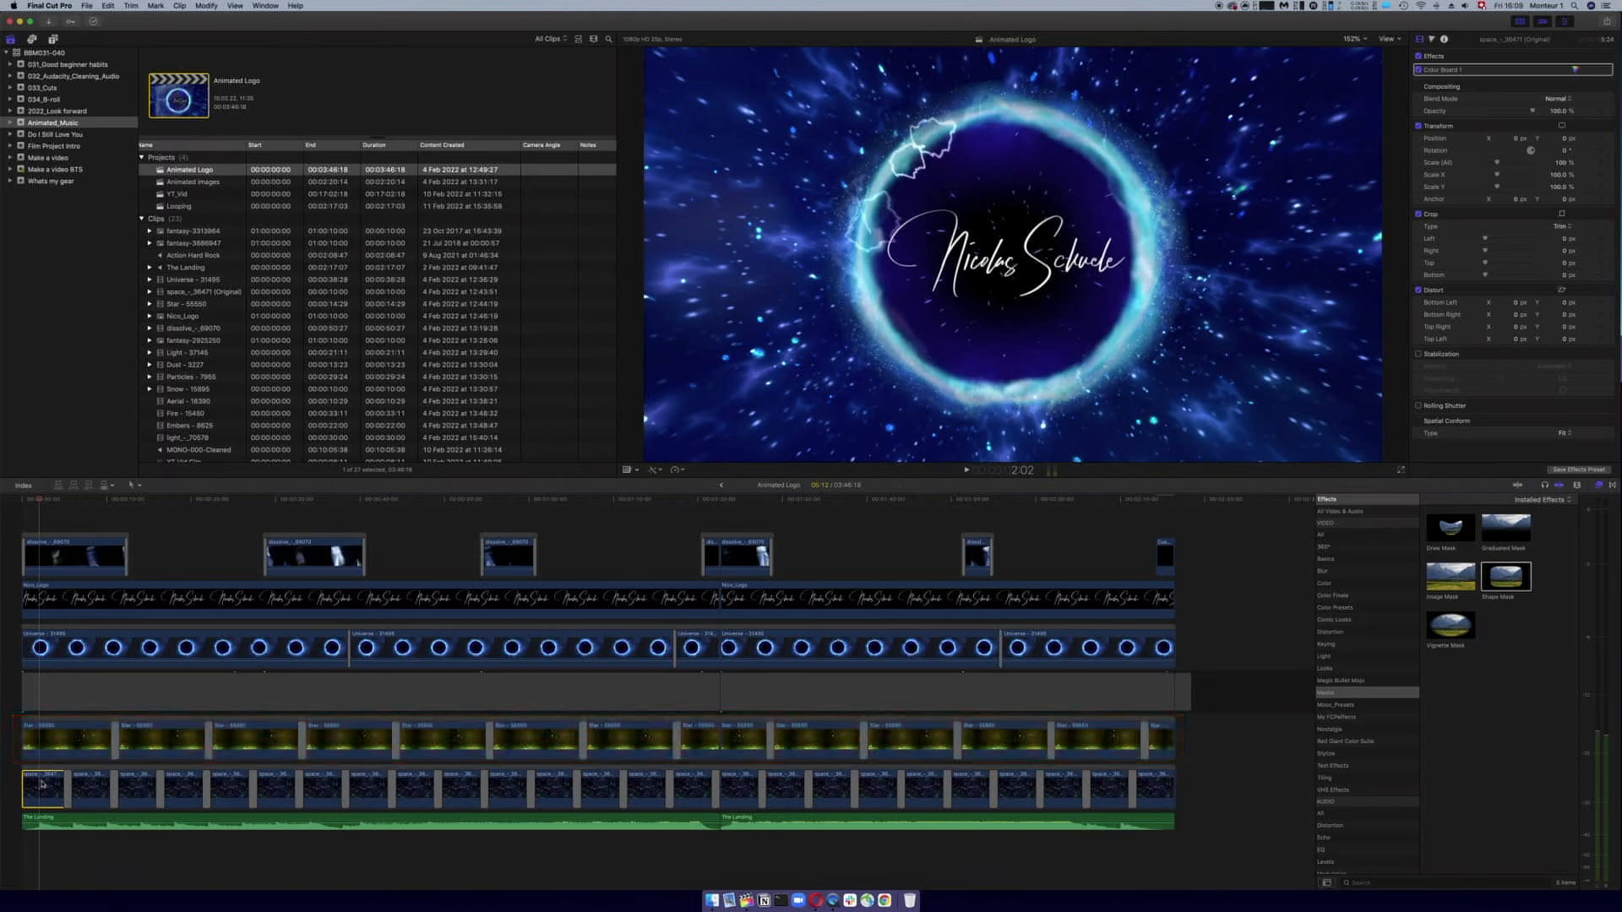
pyautogui.click(54, 741)
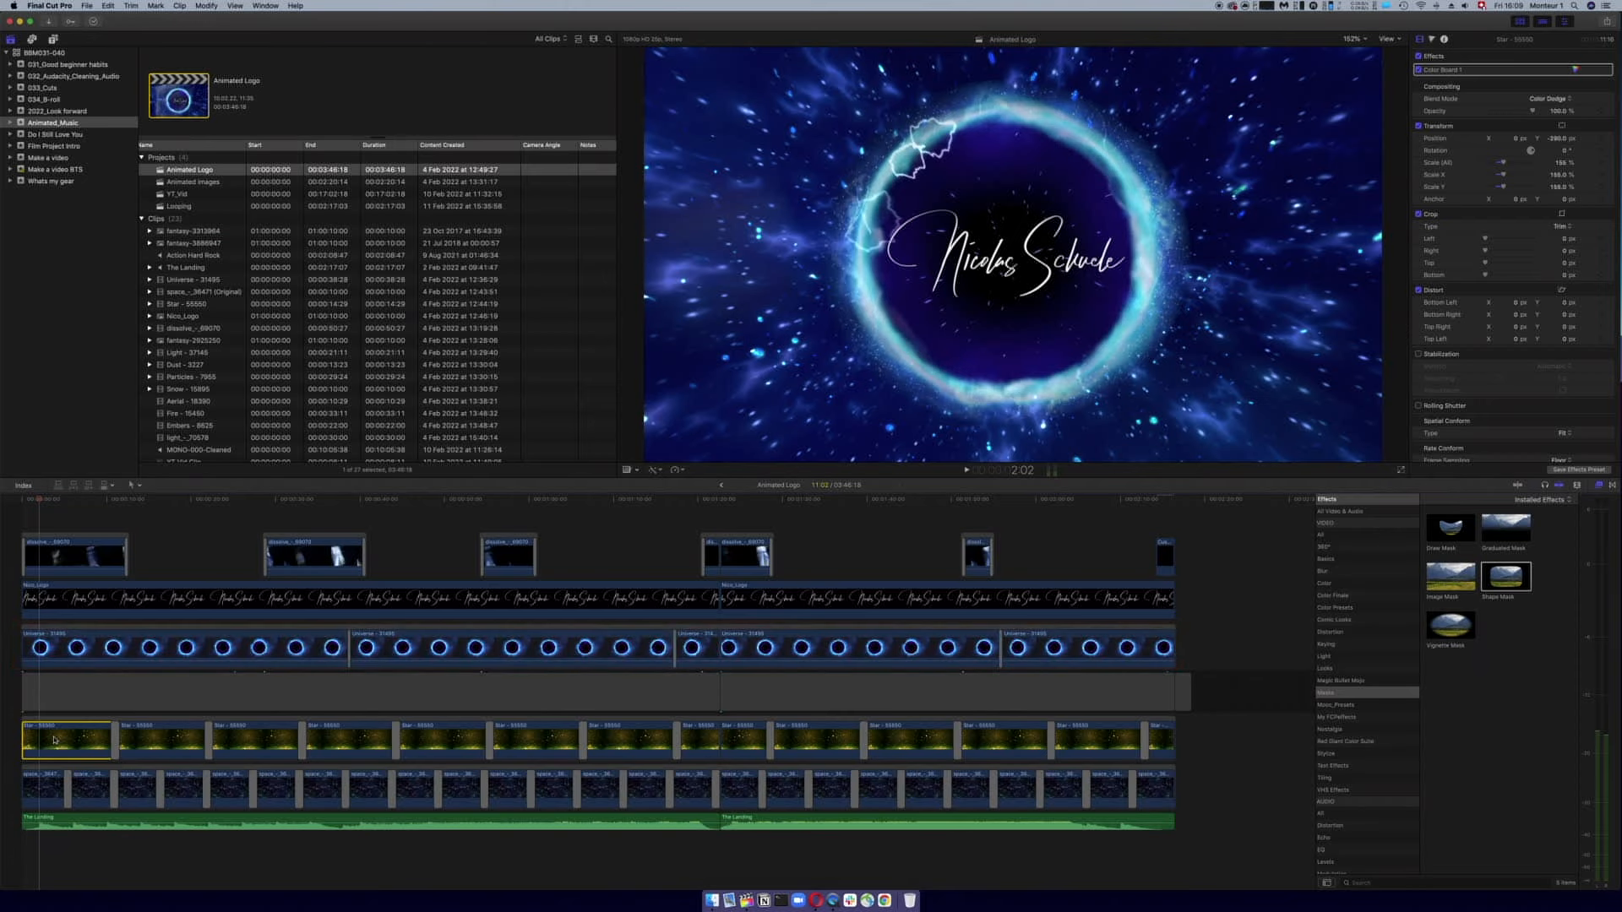
pyautogui.click(67, 638)
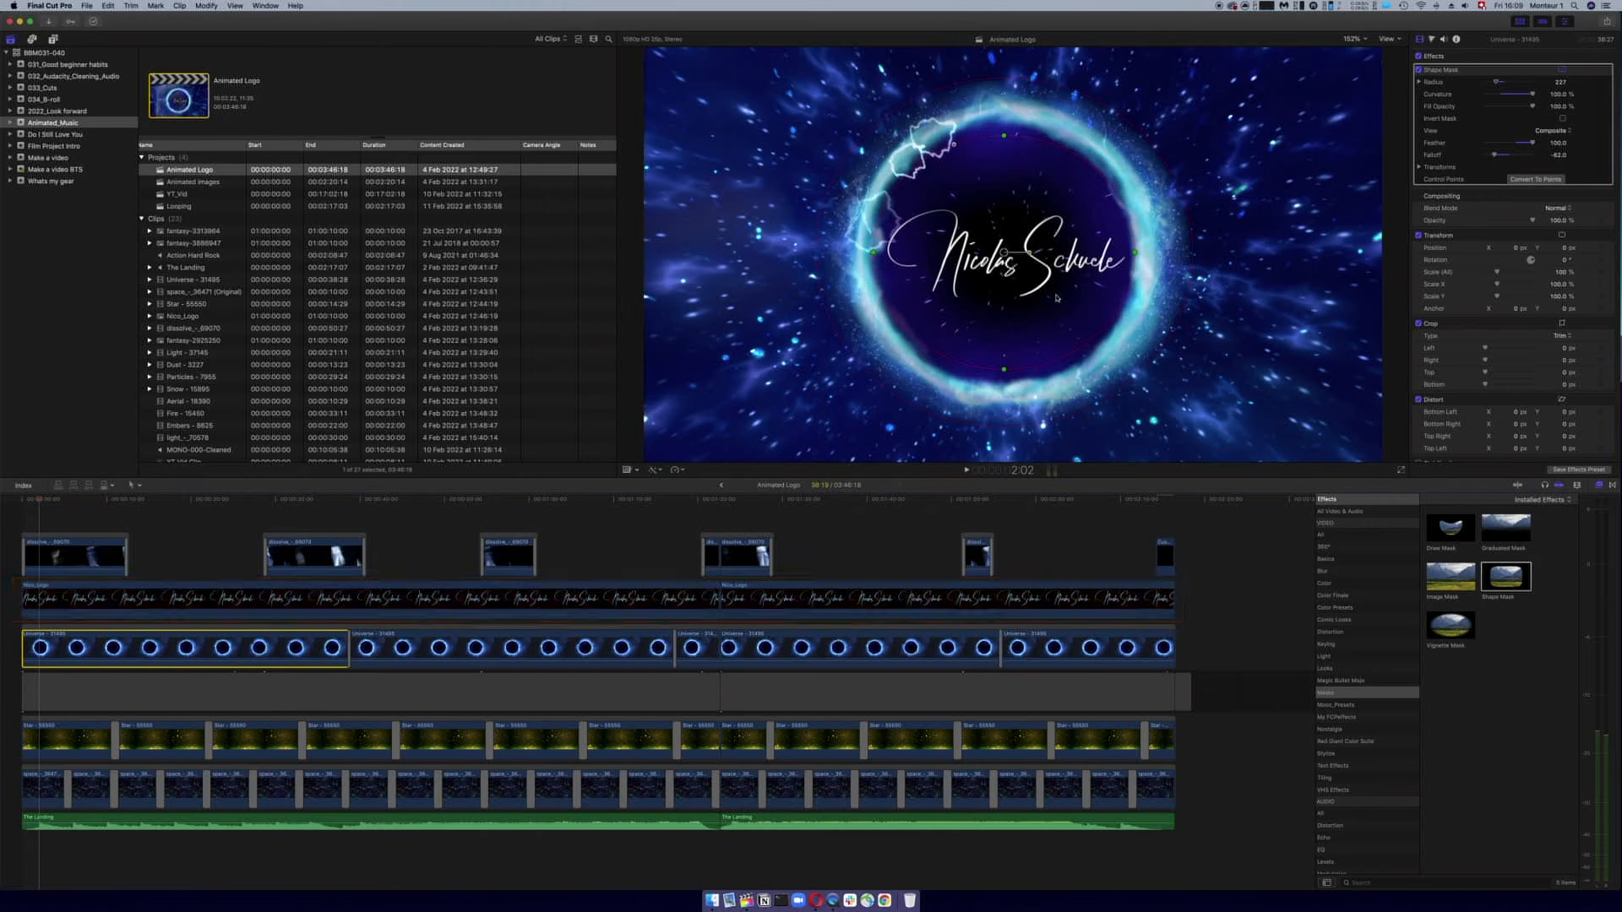
pyautogui.click(191, 591)
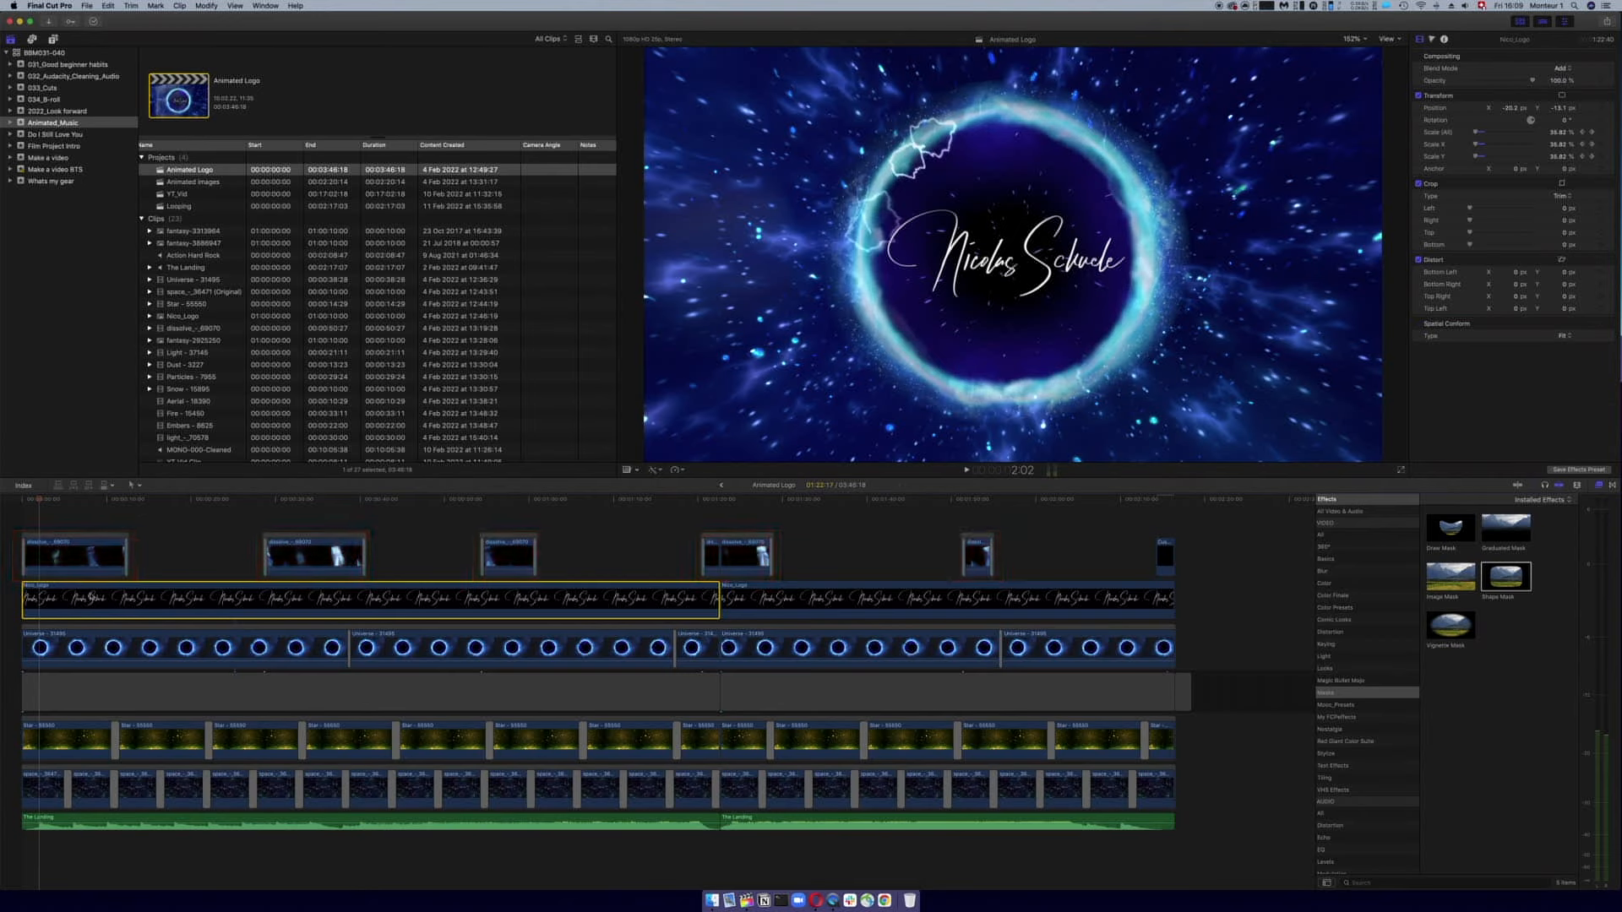
pyautogui.click(75, 560)
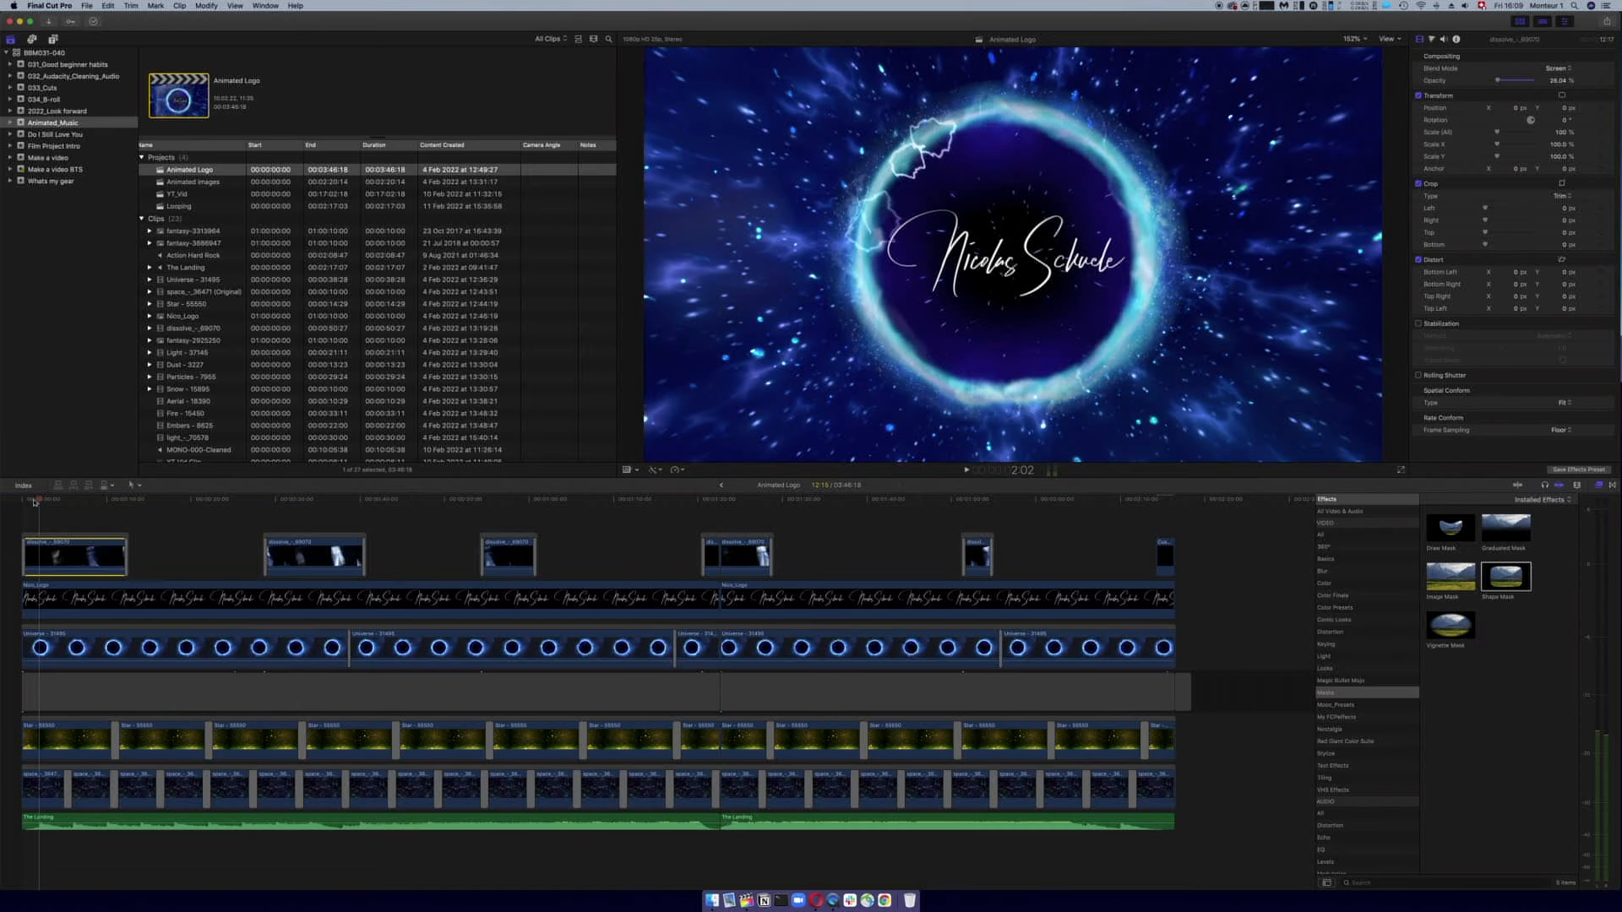
pyautogui.moveTo(31, 500); pyautogui.dragTo(859, 564)
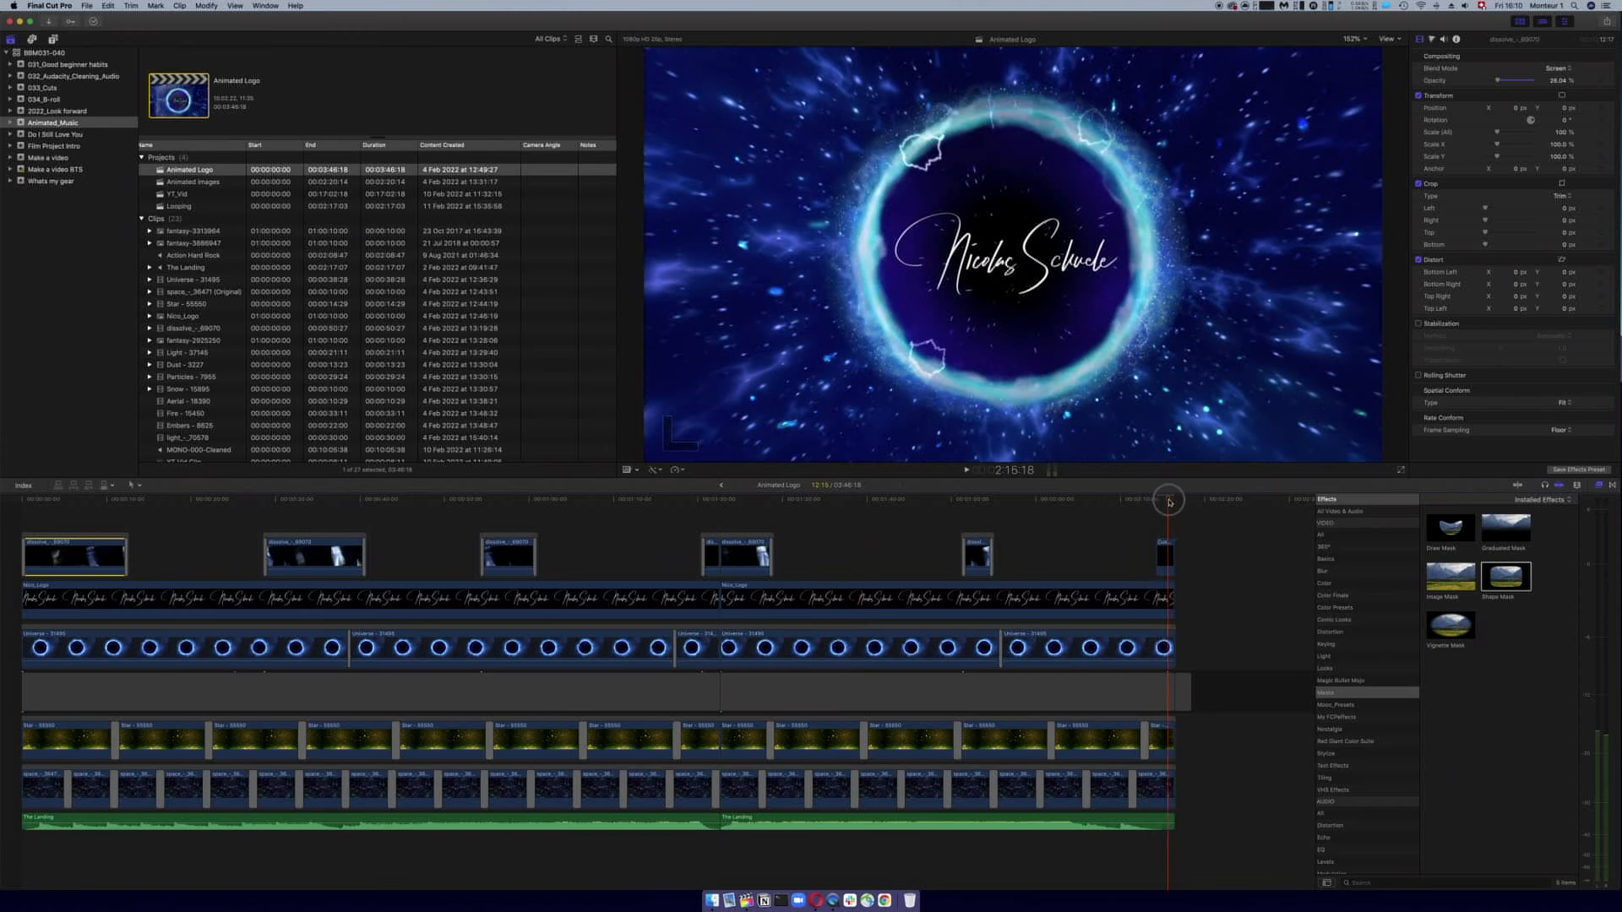
pyautogui.click(608, 557)
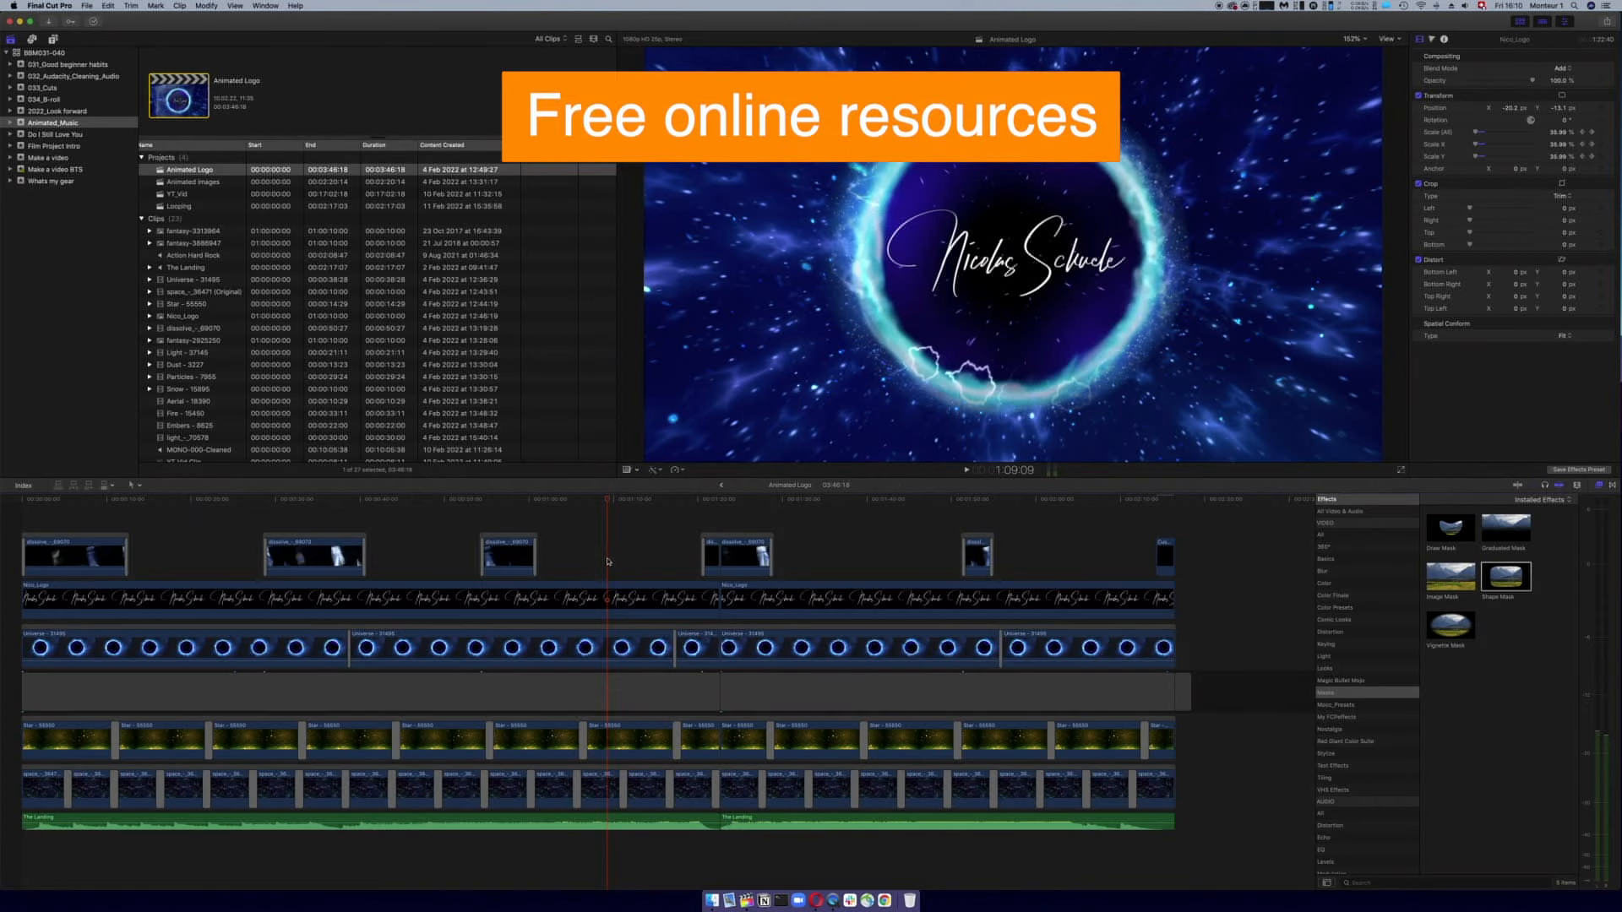
pyautogui.click(598, 652)
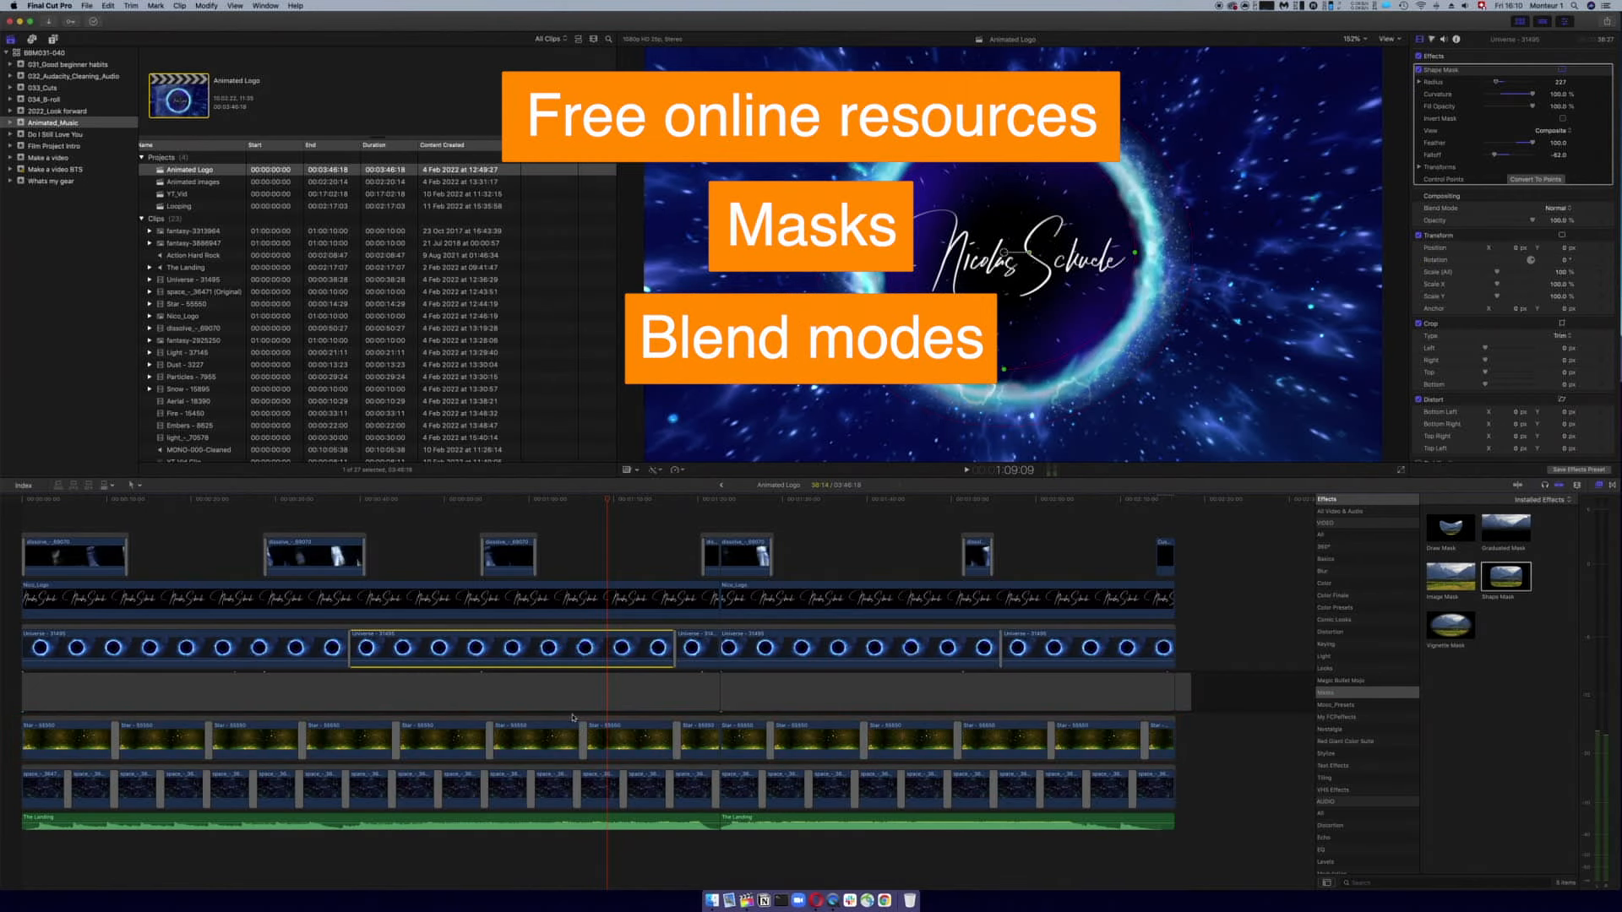
pyautogui.click(634, 744)
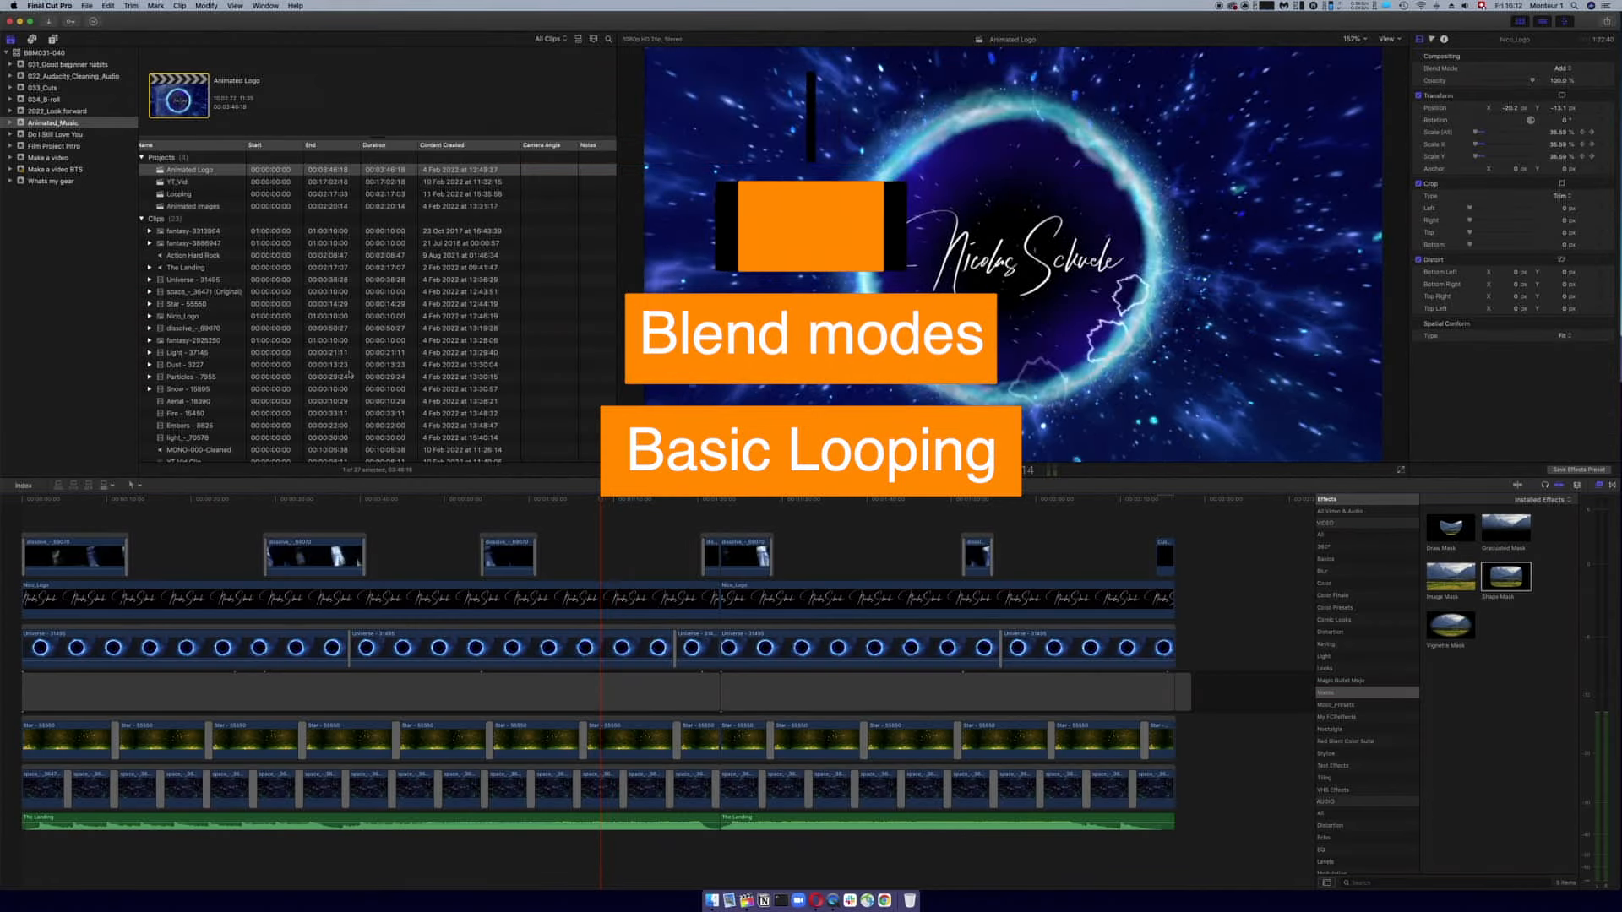
pyautogui.click(622, 553)
pyautogui.click(641, 548)
pyautogui.moveTo(639, 501); pyautogui.dragTo(602, 502)
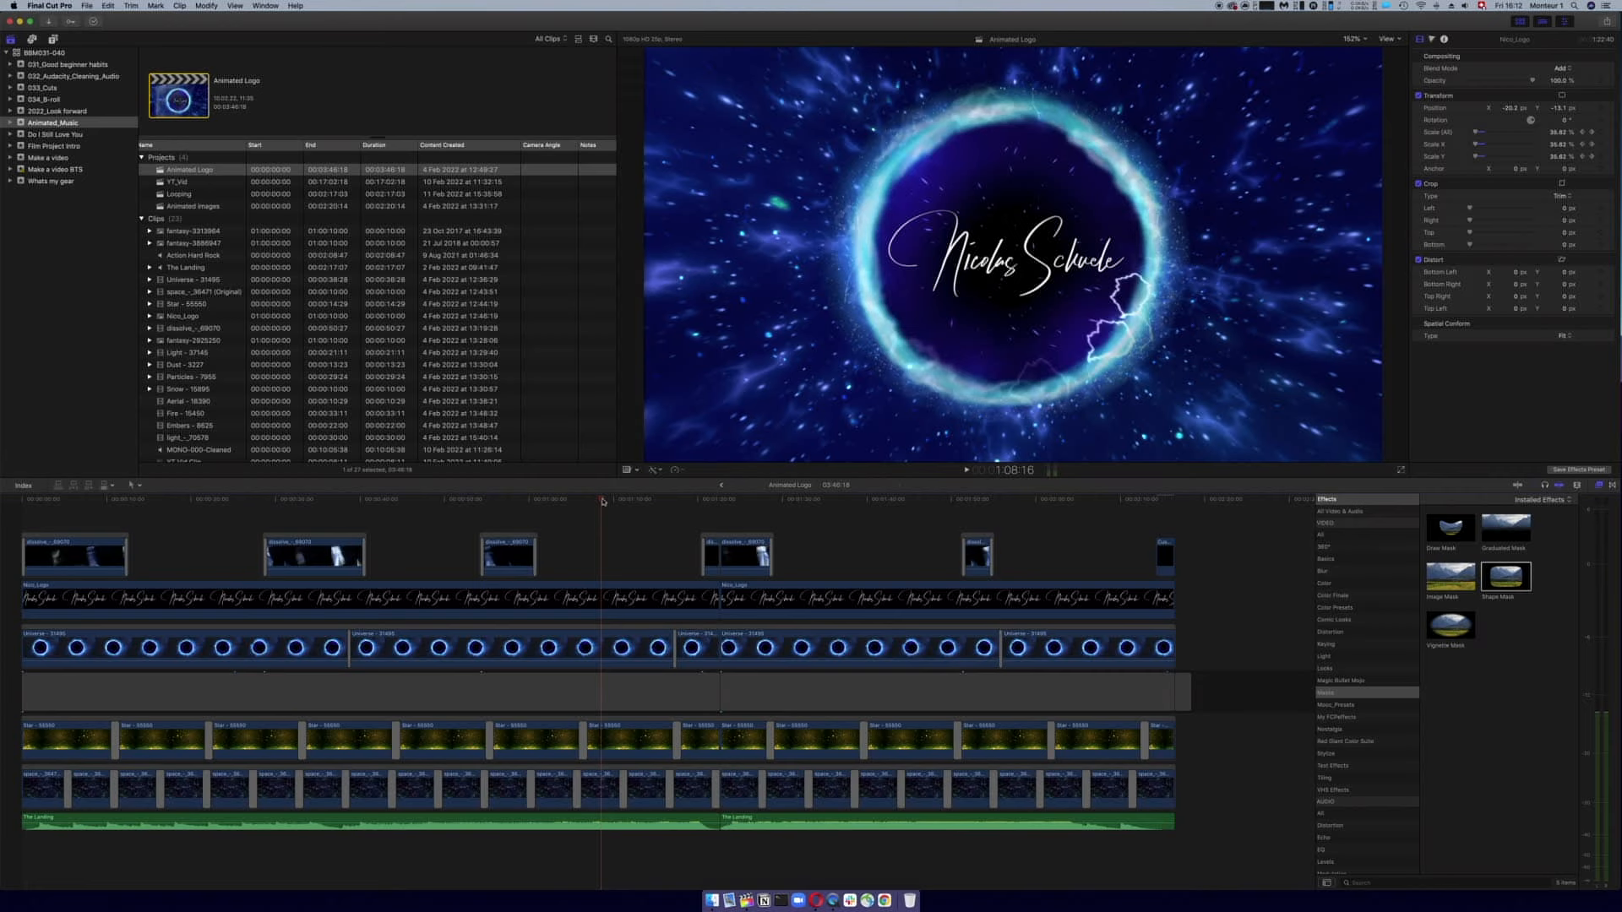
# - Open the Animated Images project, play through its layered image sequences and reopen the Animated Logo project
pyautogui.doubleClick(152, 205)
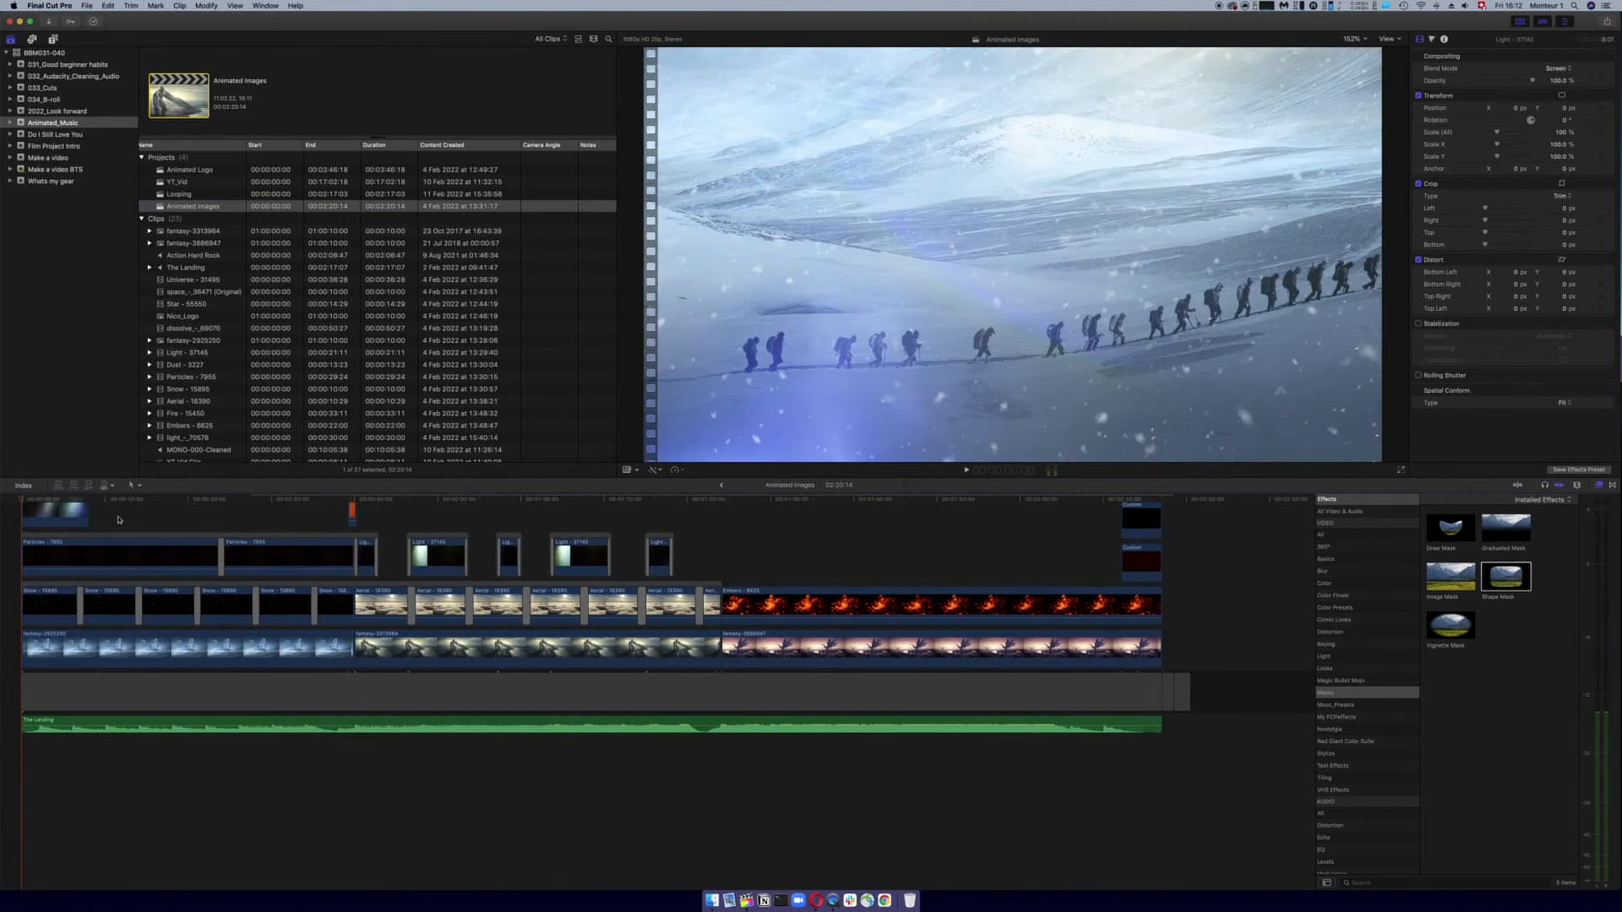
pyautogui.click(340, 502)
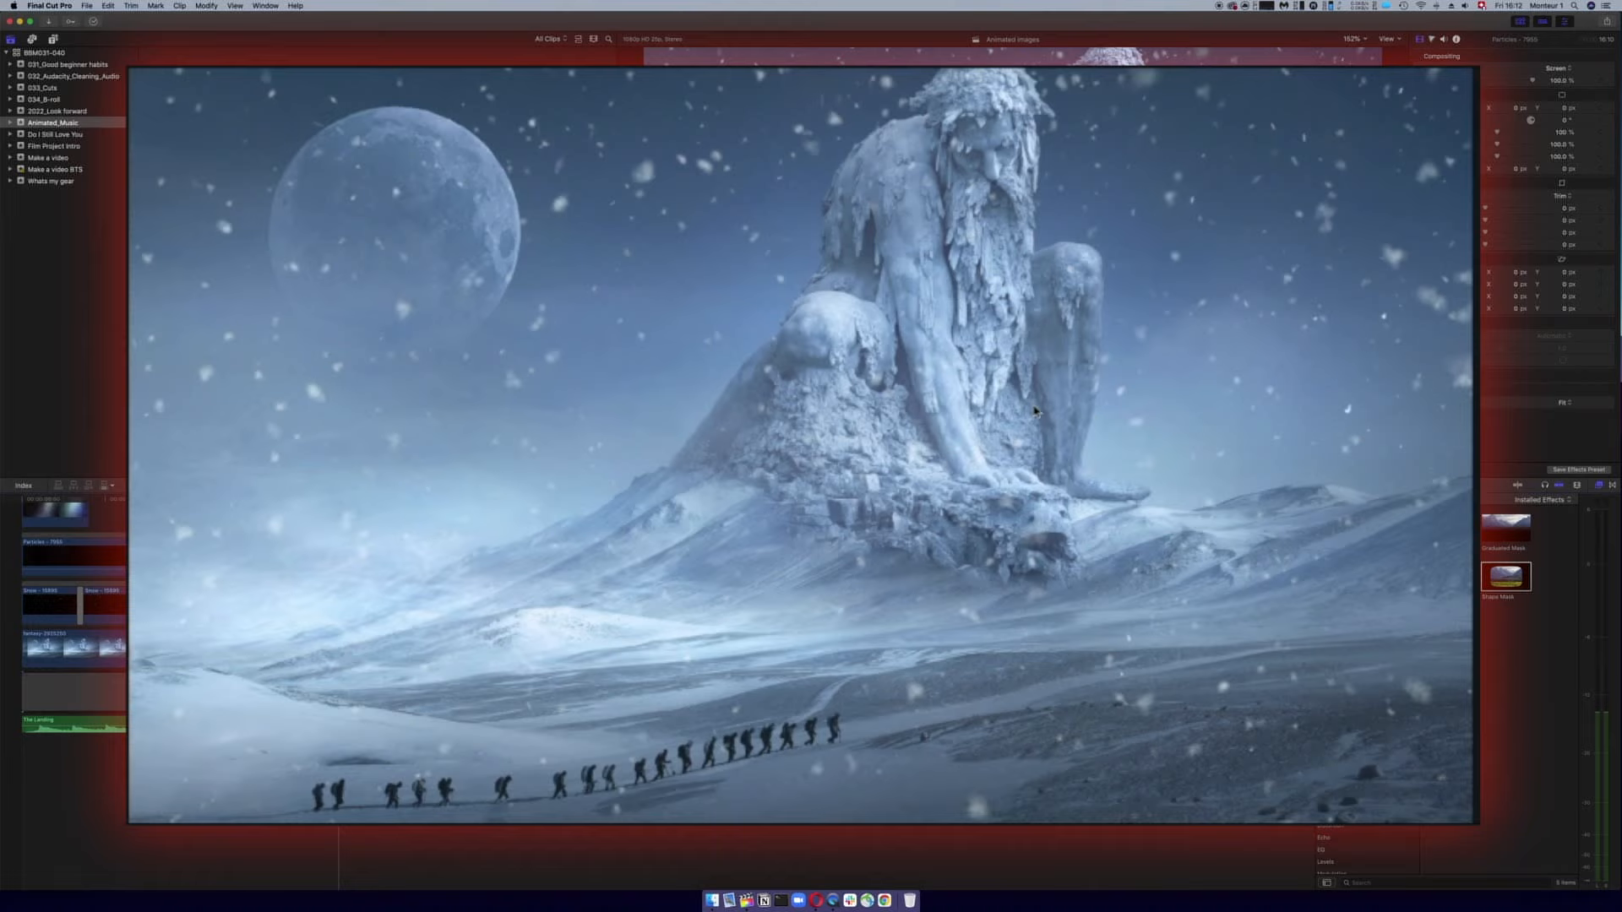
pyautogui.click(34, 501)
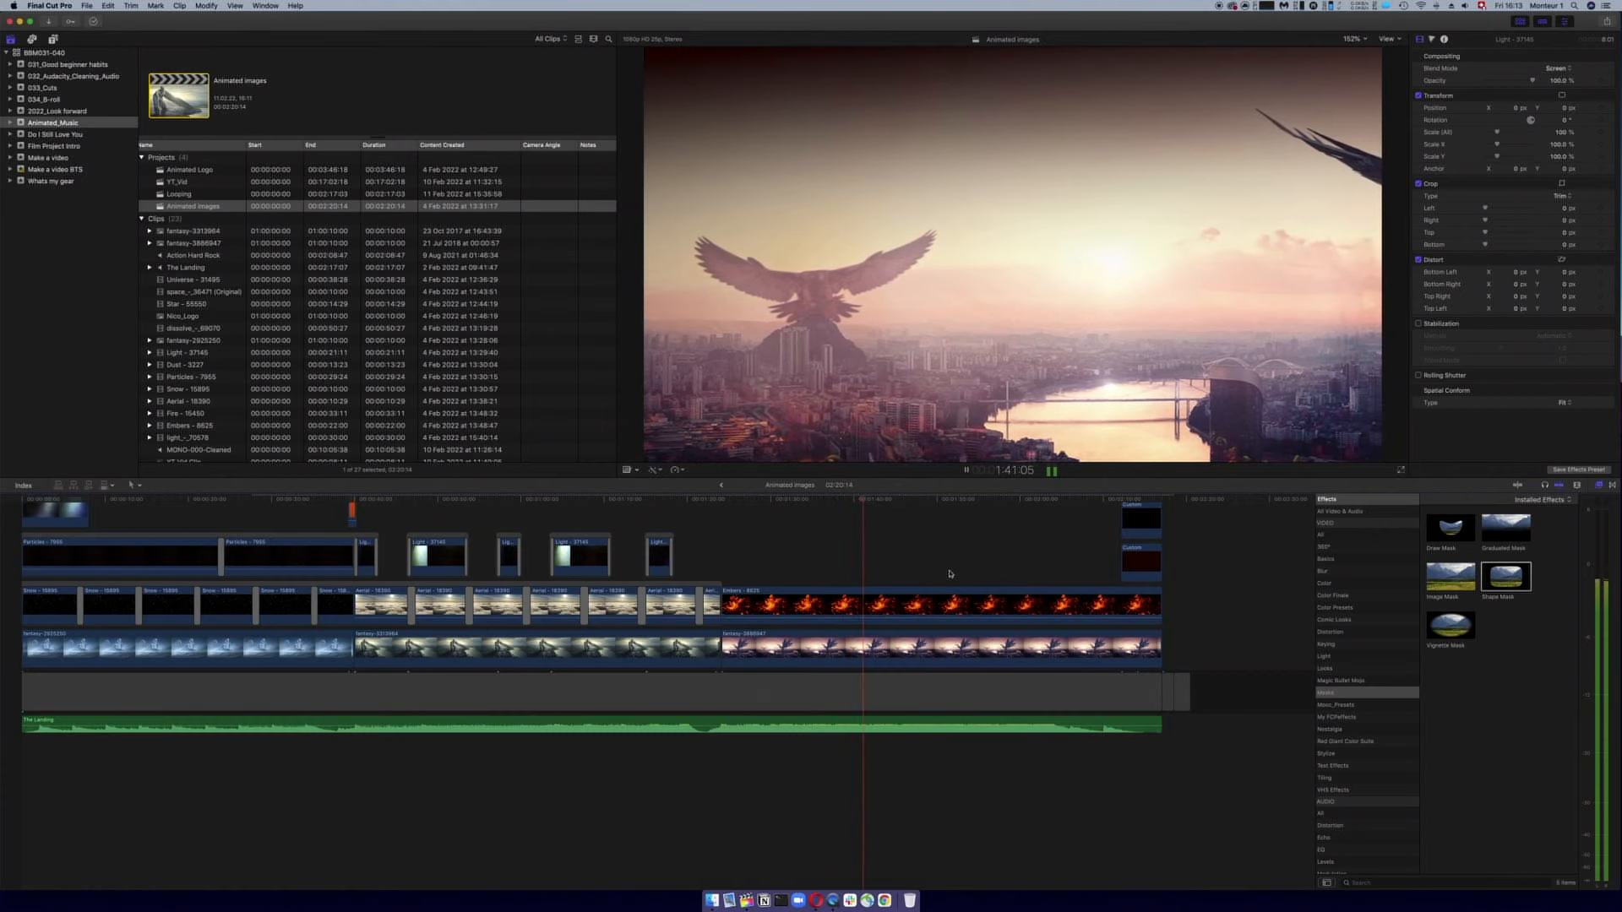
pyautogui.press('space')
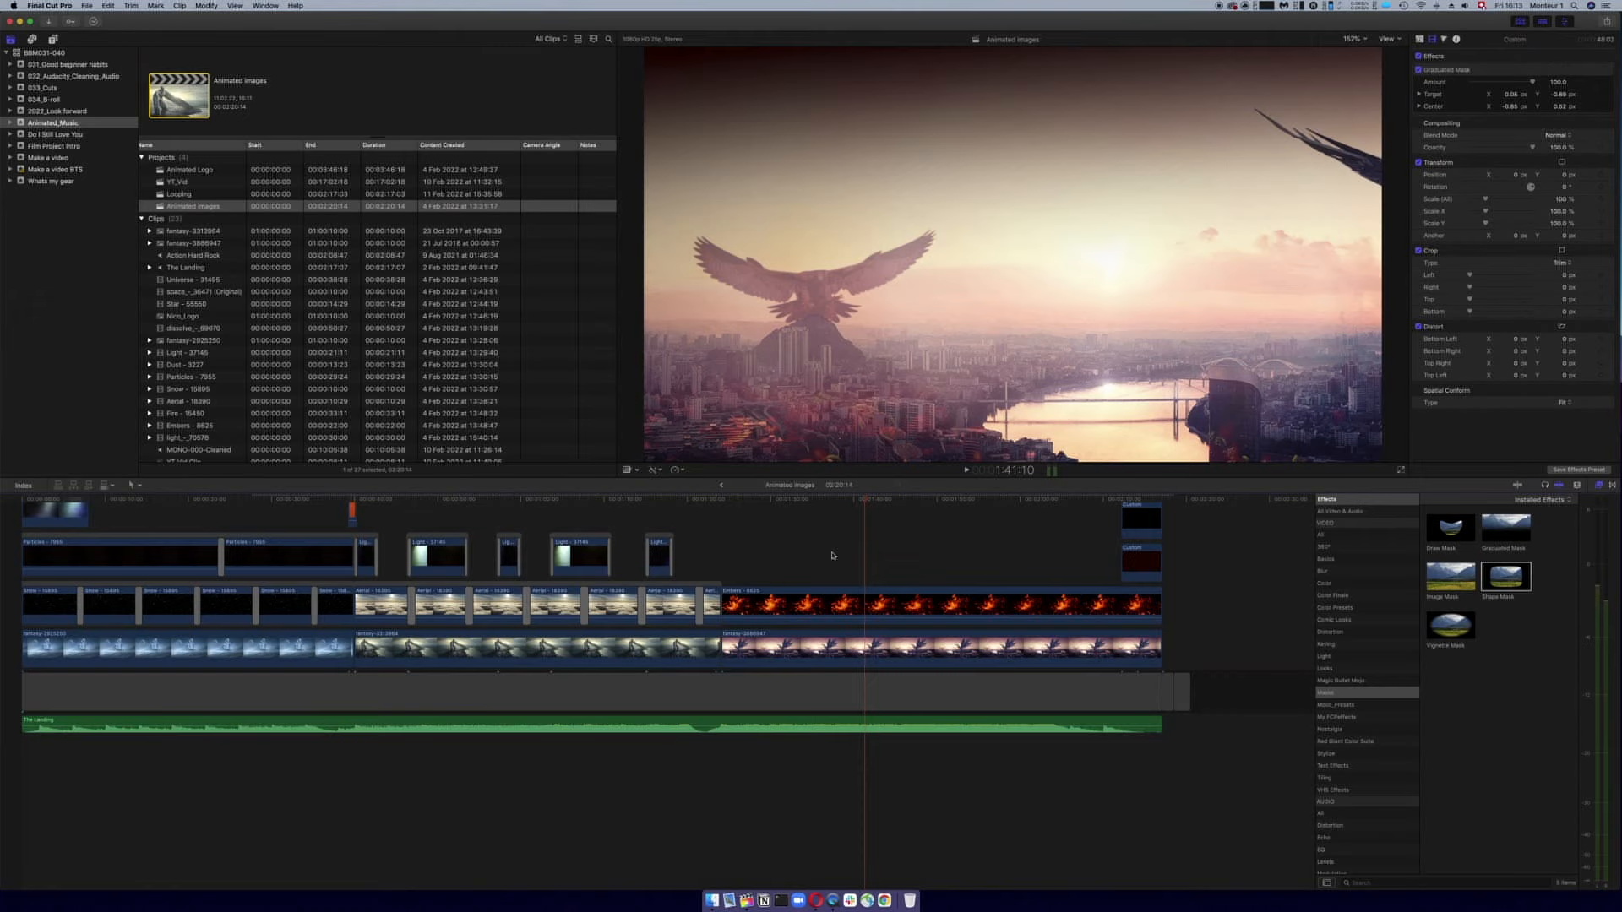
pyautogui.doubleClick(162, 172)
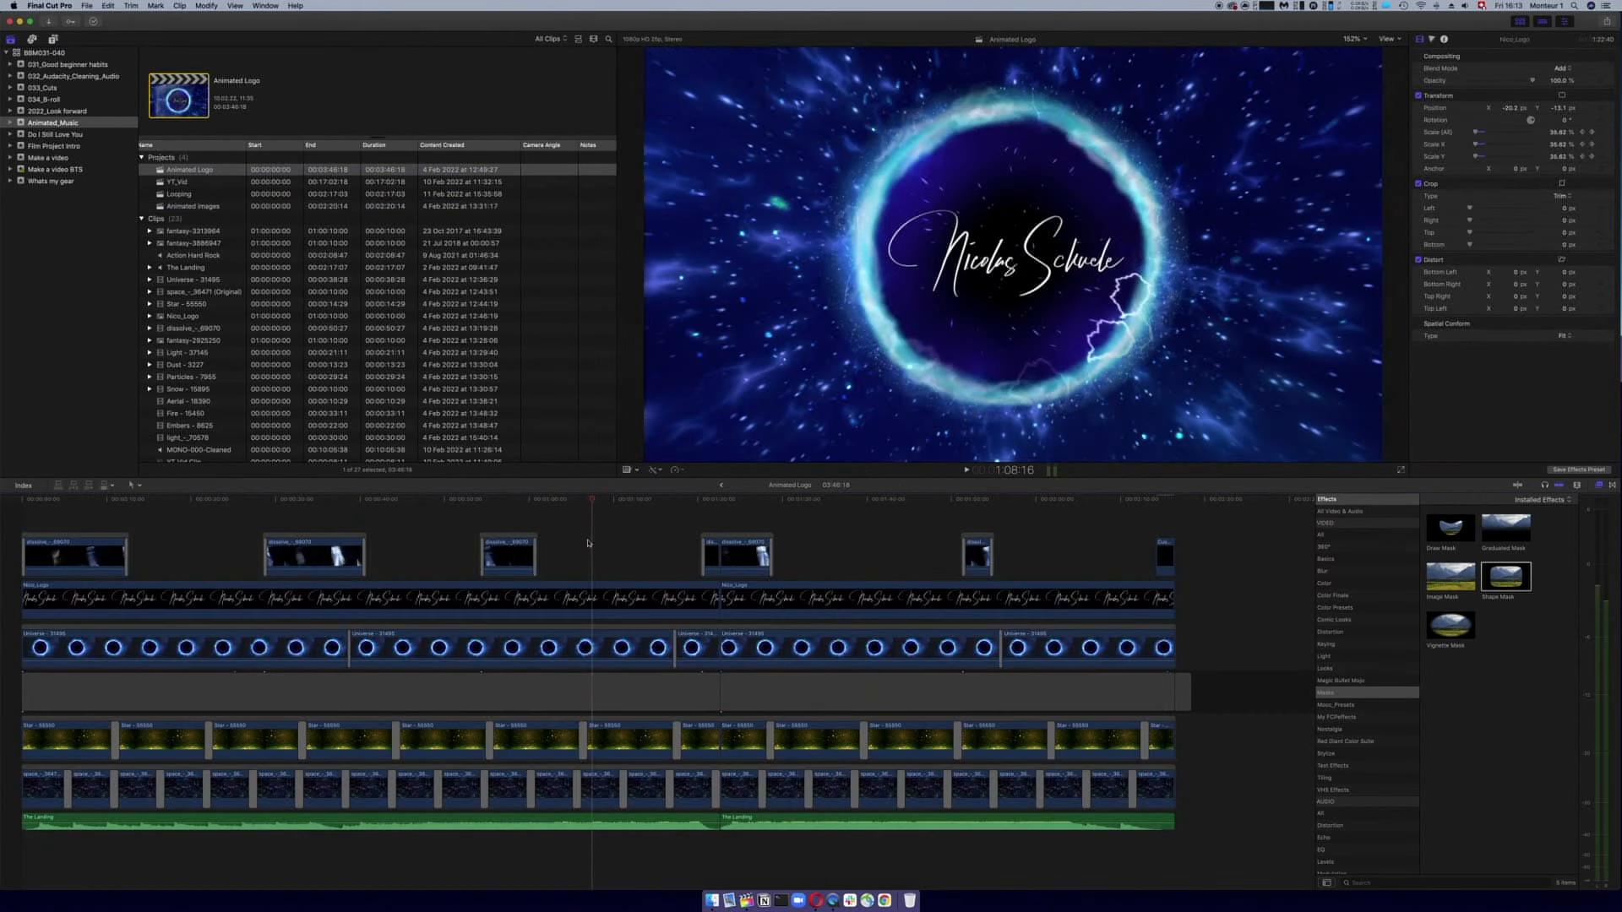